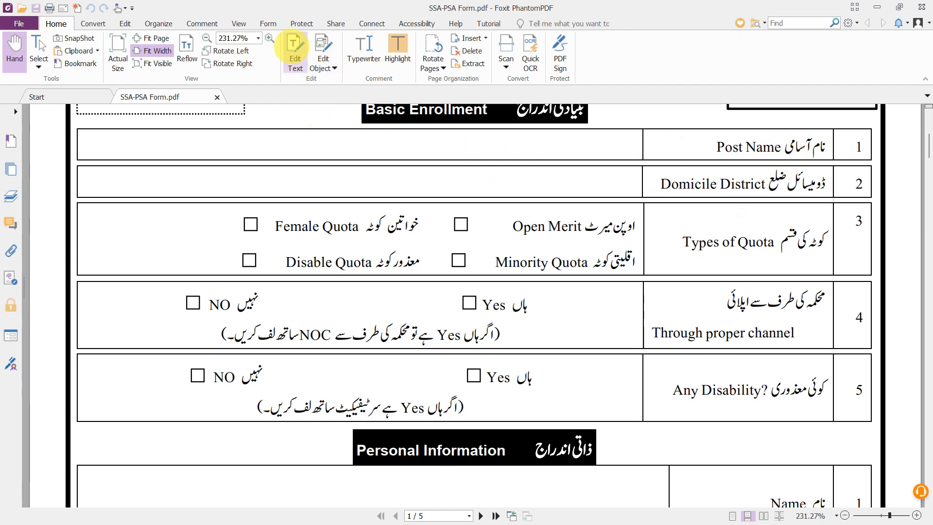
- Add a text box in the Post Name cell containing a person's name
{"action": "left_click", "coordinate": [294, 49]}
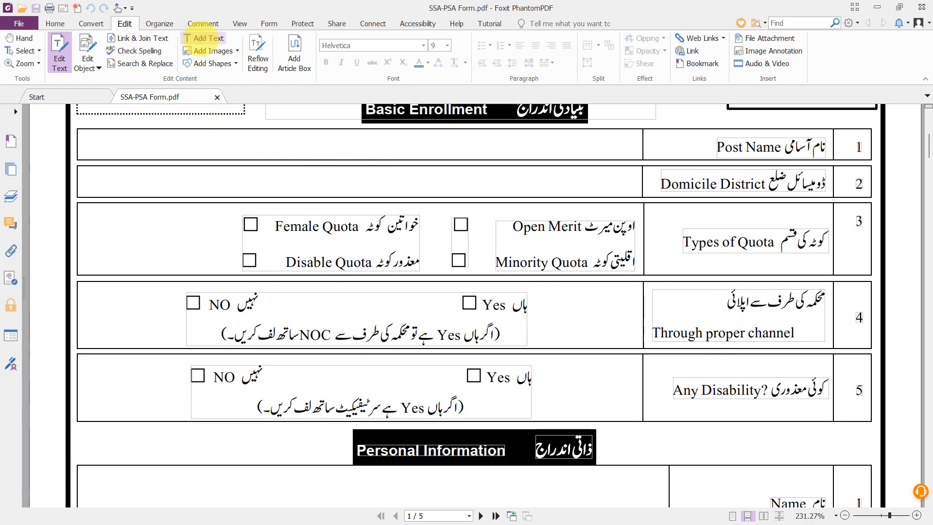
{"action": "left_click", "coordinate": [204, 38]}
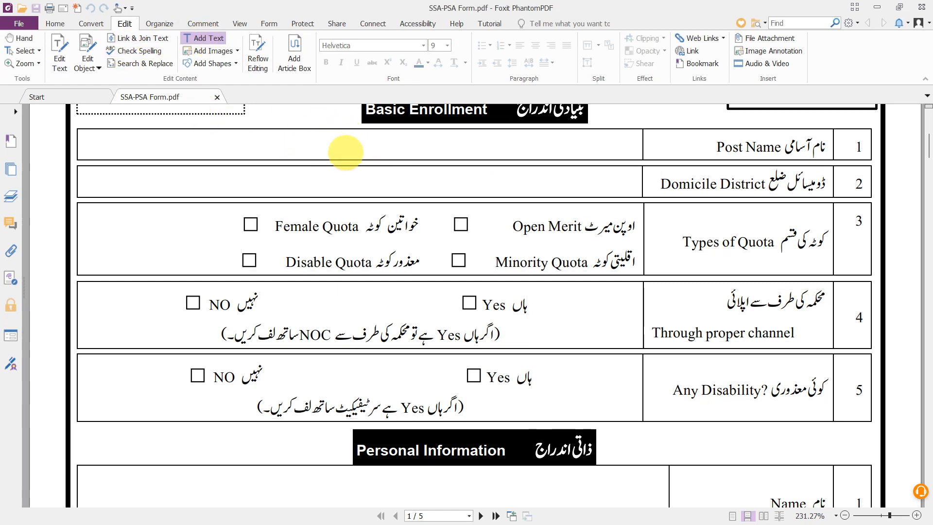
{"action": "left_click", "coordinate": [345, 149]}
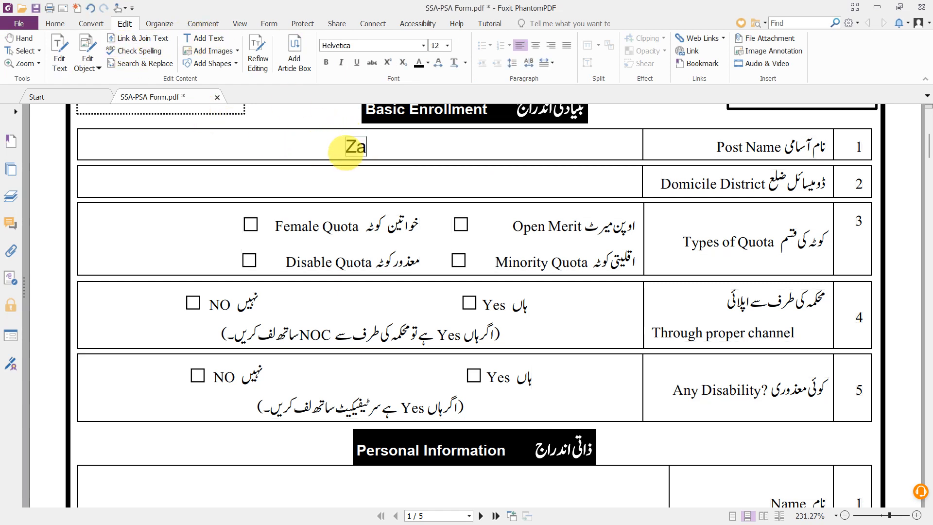
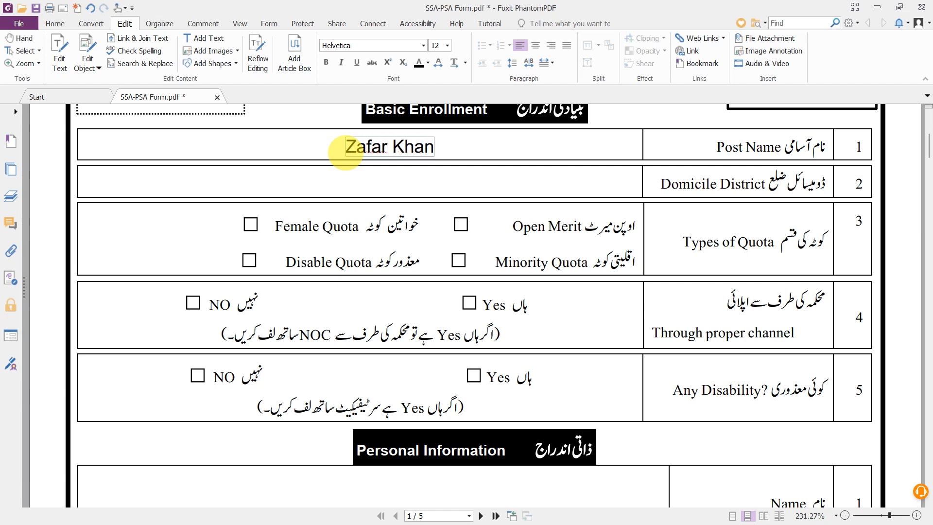
{"action": "left_click", "coordinate": [363, 184]}
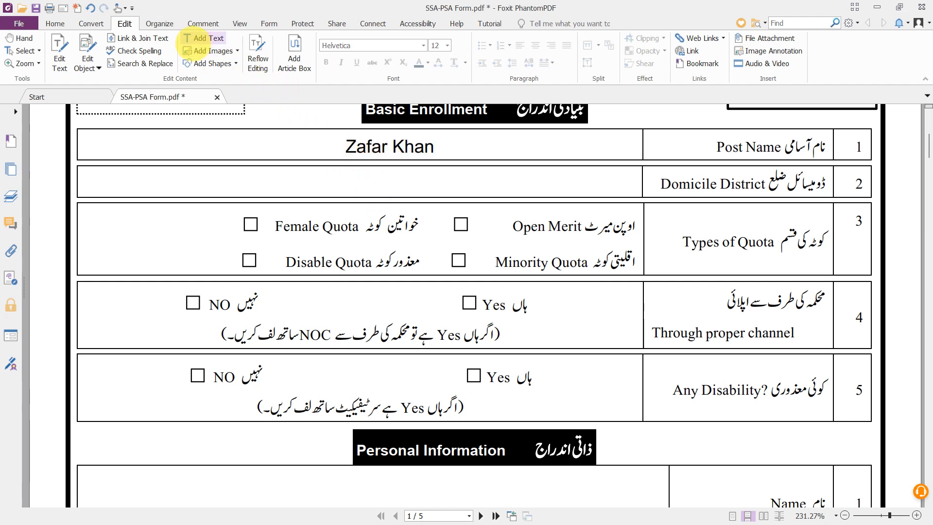
- Add a text box in the Domicile District cell containing a name
{"action": "left_click", "coordinate": [204, 39]}
{"action": "left_click", "coordinate": [347, 183]}
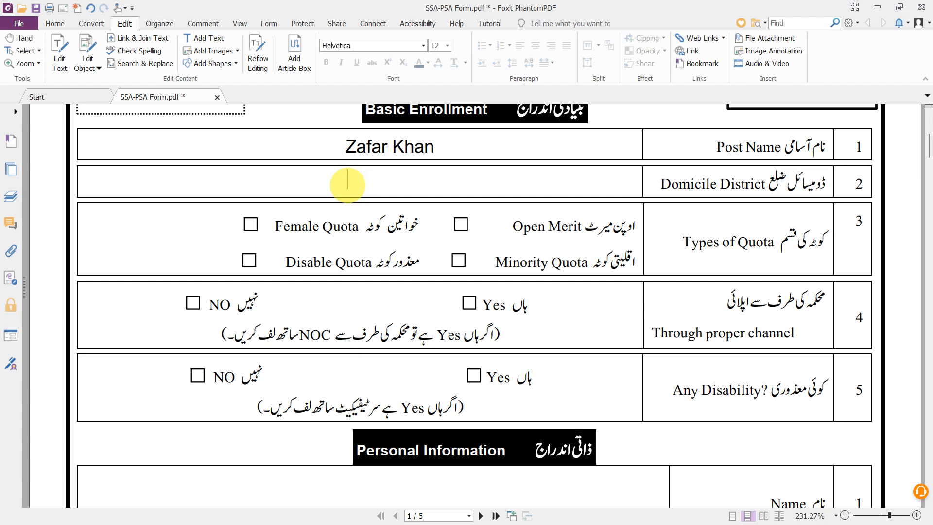
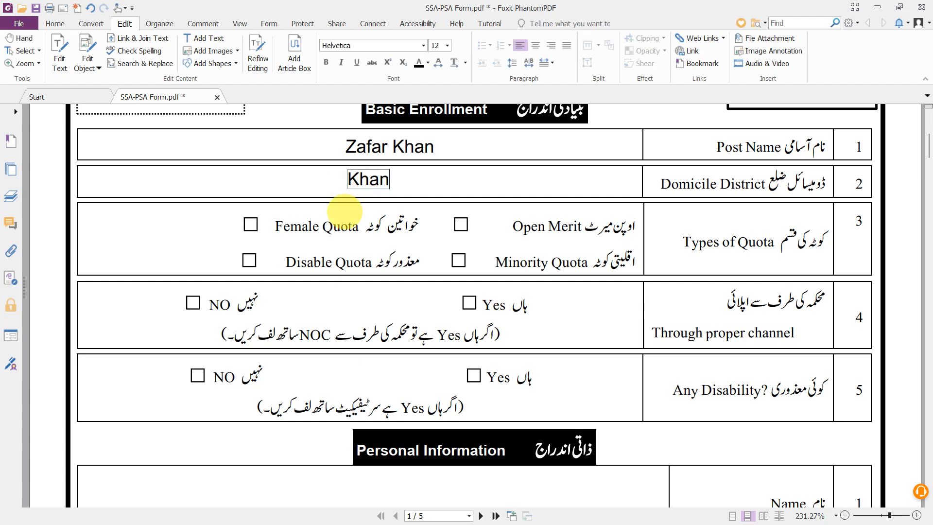
{"action": "scroll", "coordinate": [344, 211], "scroll_direction": "down", "scroll_amount": 1}
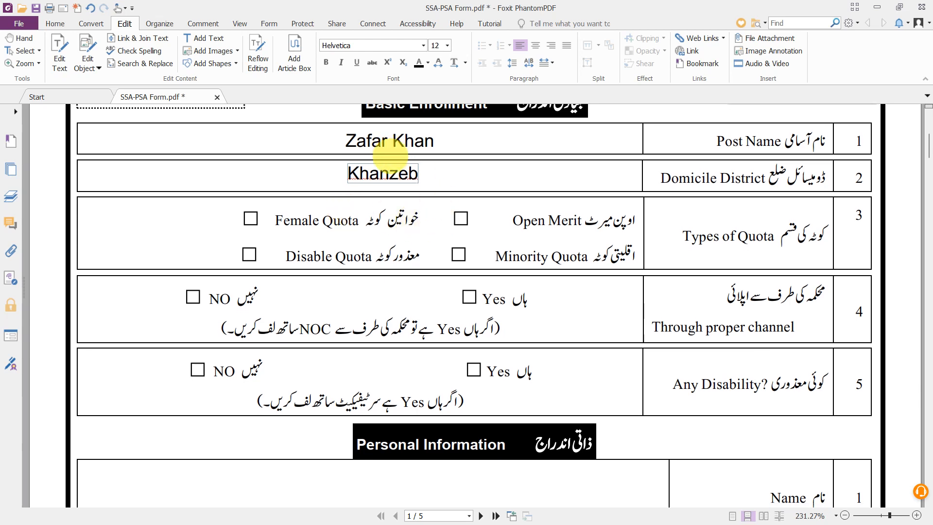
- Clear the Post Name text box and retype it as 'Police Sation Assistant'
{"action": "left_click", "coordinate": [399, 141]}
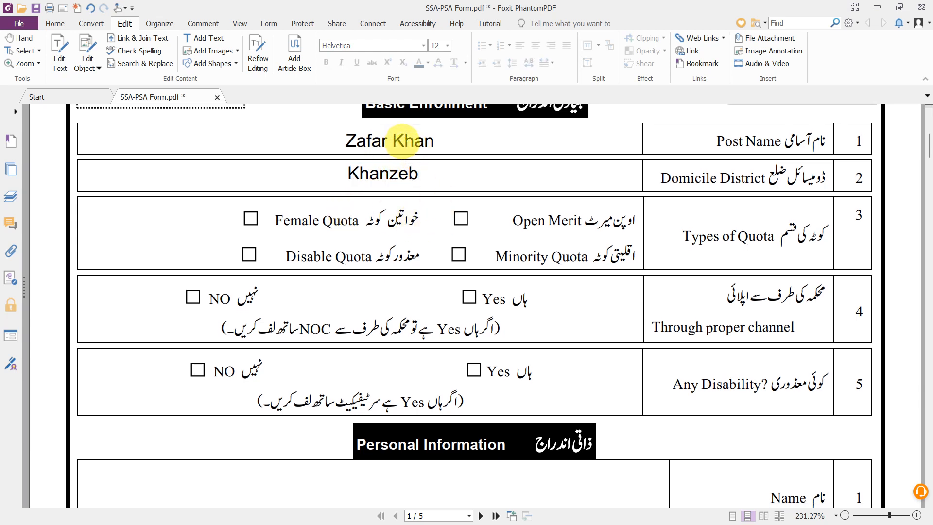
{"action": "key", "text": "ctrl+a"}
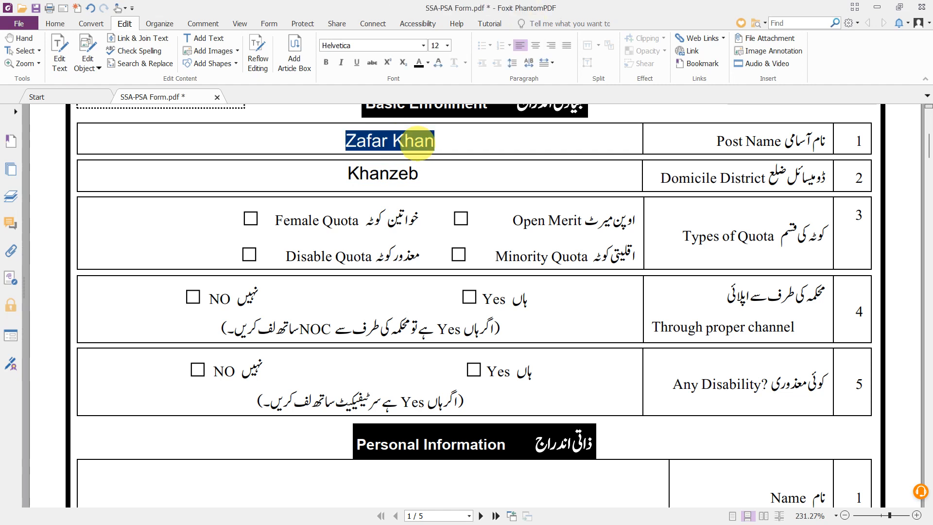
{"action": "type", "text": "d"}
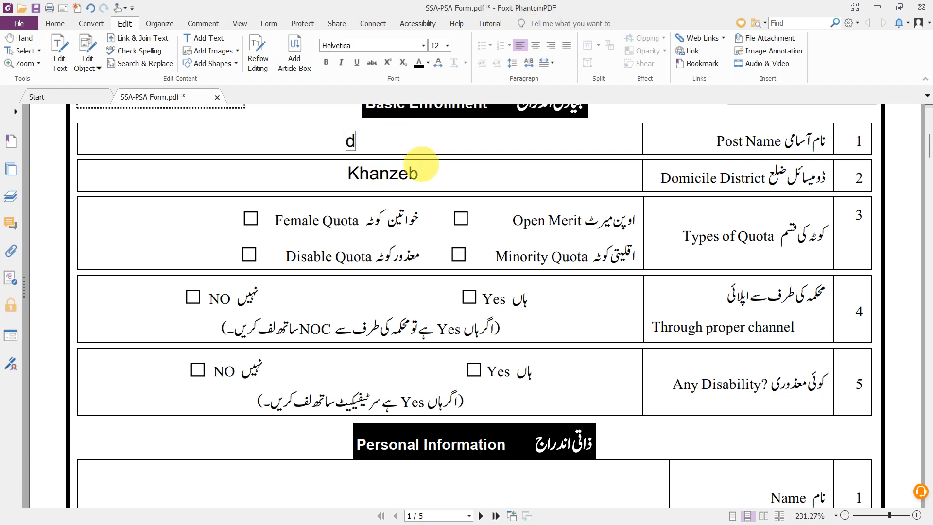
{"action": "key", "text": "BackSpace"}
{"action": "type", "text": "PSA"}
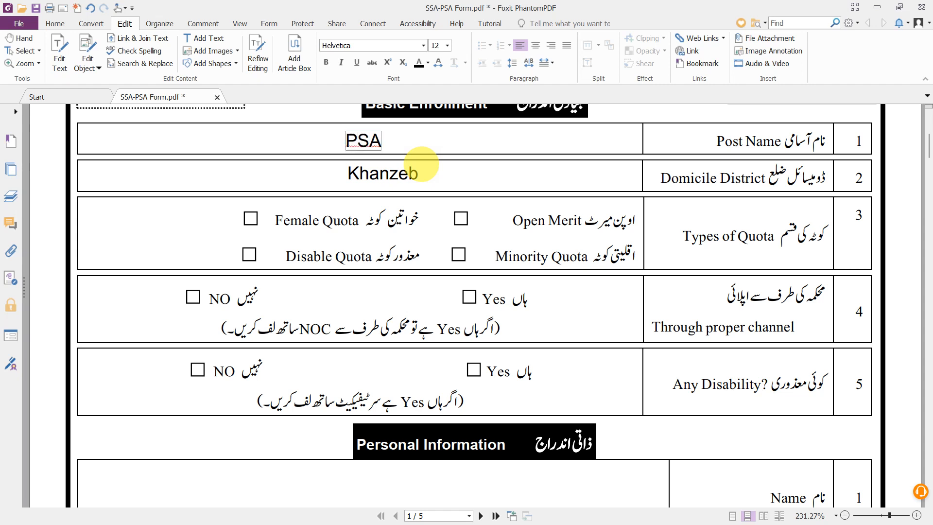
{"action": "type", "text": "olice "}
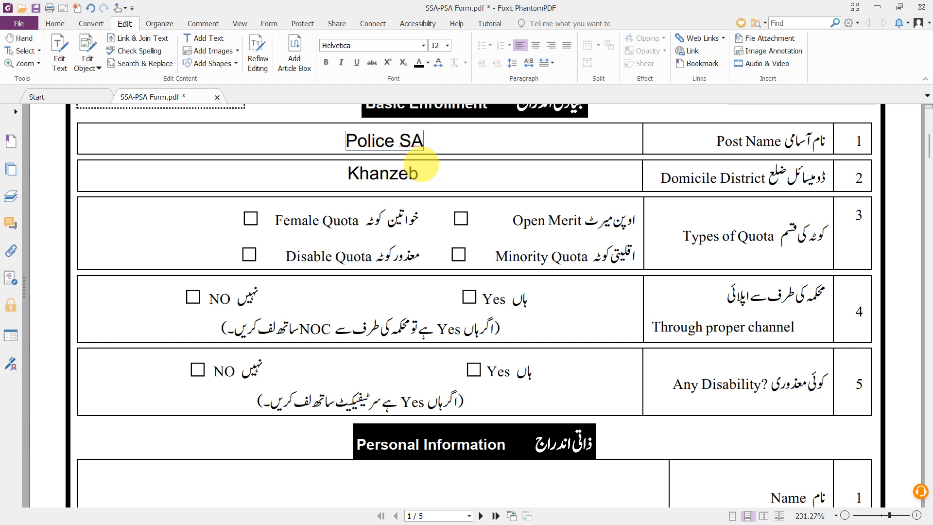
{"action": "type", "text": "ation "}
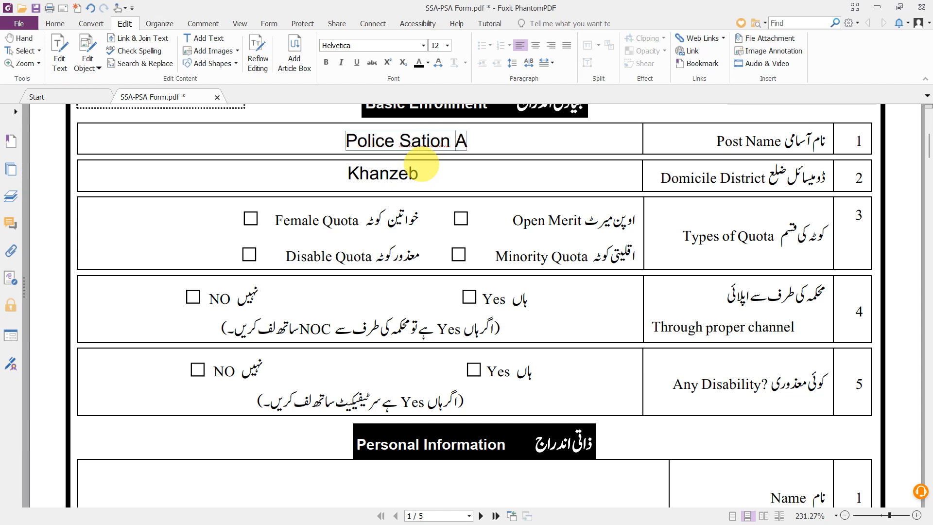
{"action": "type", "text": "ssistan"}
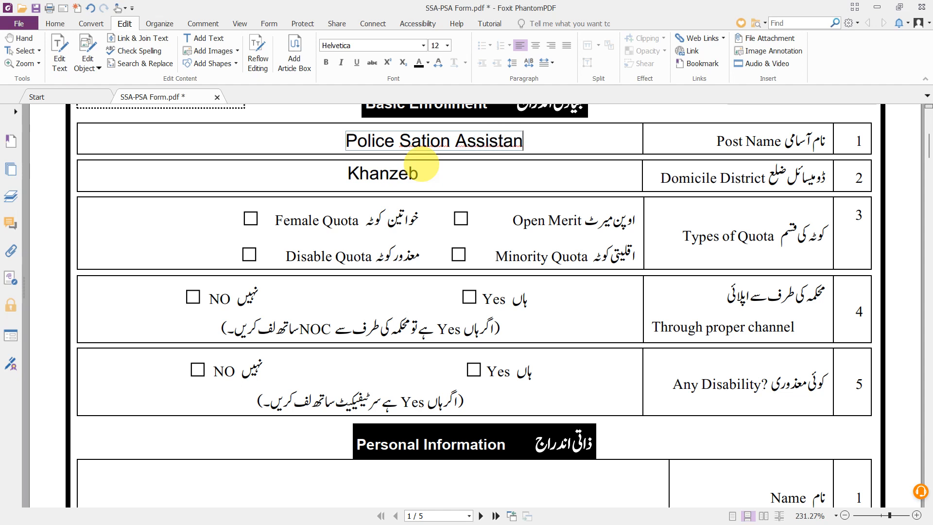
{"action": "type", "text": "t"}
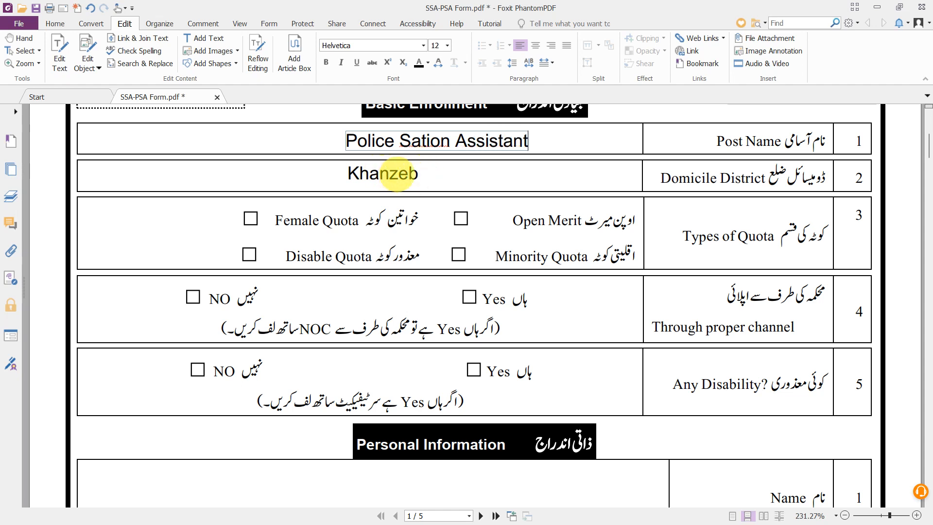
{"action": "left_click", "coordinate": [399, 174]}
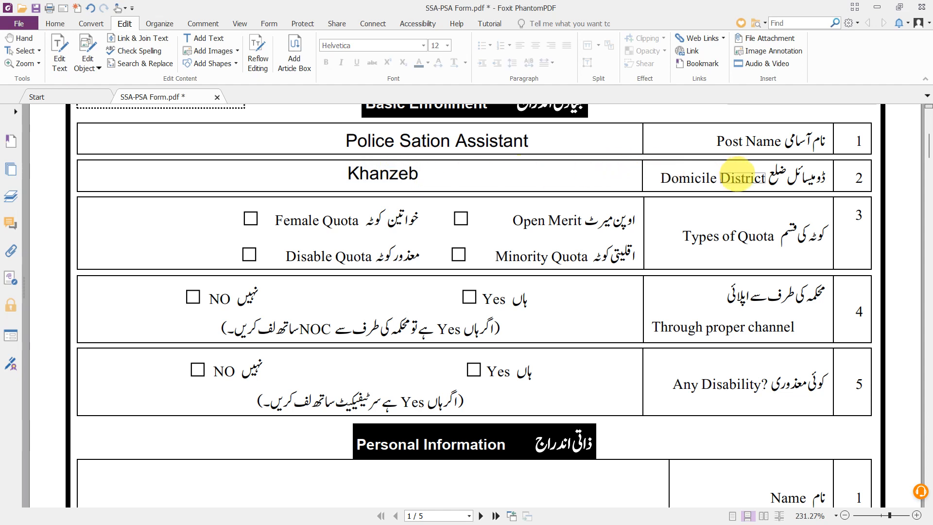
{"action": "left_click", "coordinate": [398, 174]}
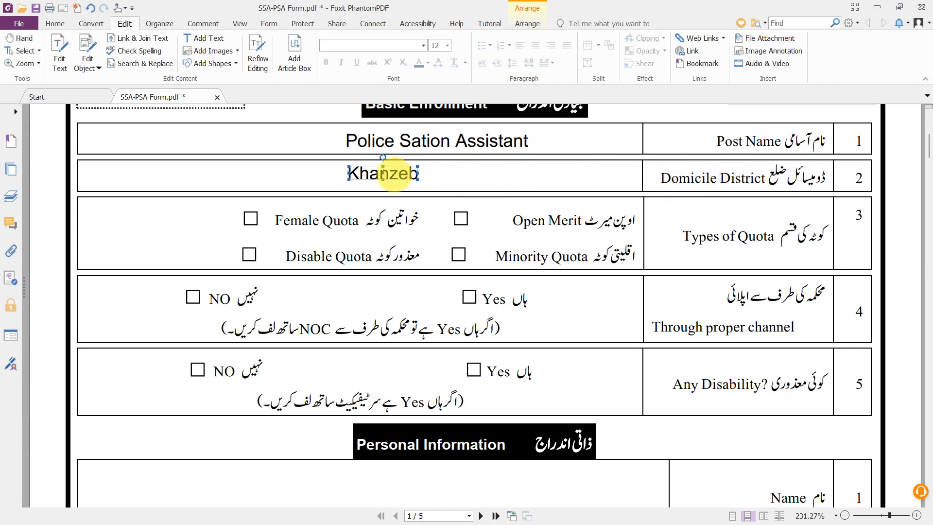
- Overwrite the Domicile District word with 'Lahore', fixing a typo
{"action": "double_click", "coordinate": [393, 174]}
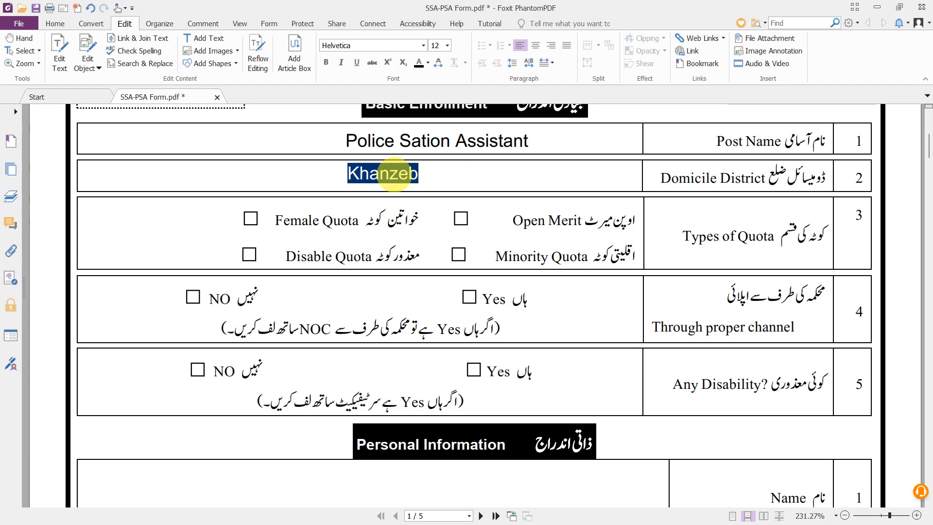
{"action": "type", "text": "LA"}
{"action": "key", "text": "BackSpace"}
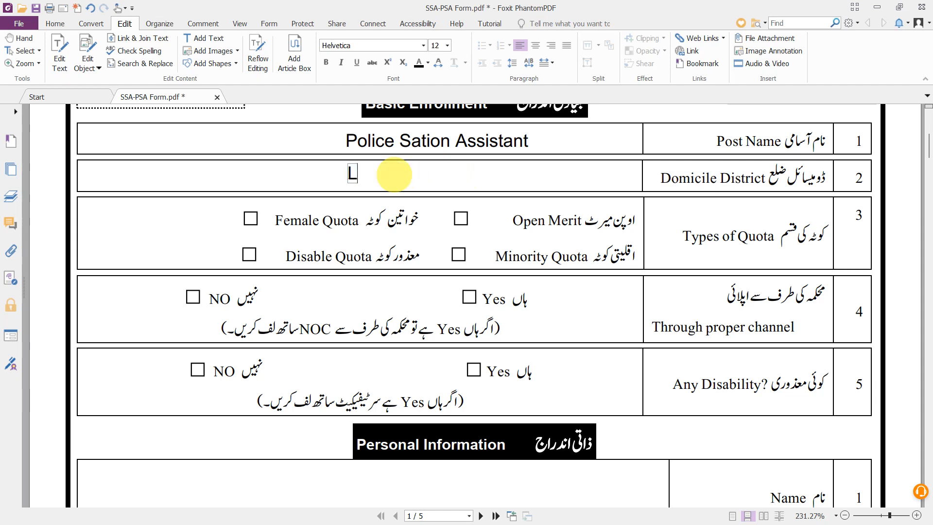
{"action": "type", "text": "ahore"}
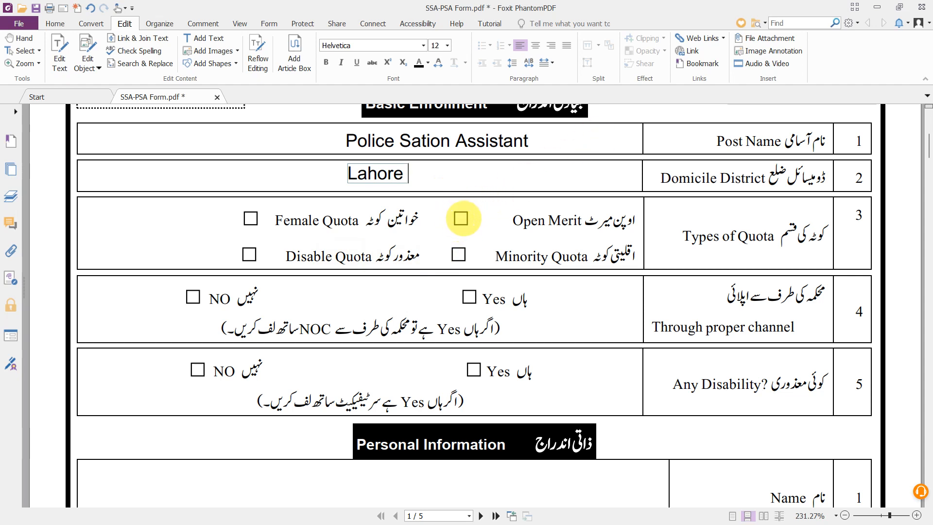
- Scroll down to the blank Name, Father's Name, Religion and Caste rows
{"action": "scroll", "coordinate": [463, 218], "scroll_direction": "down", "scroll_amount": 1}
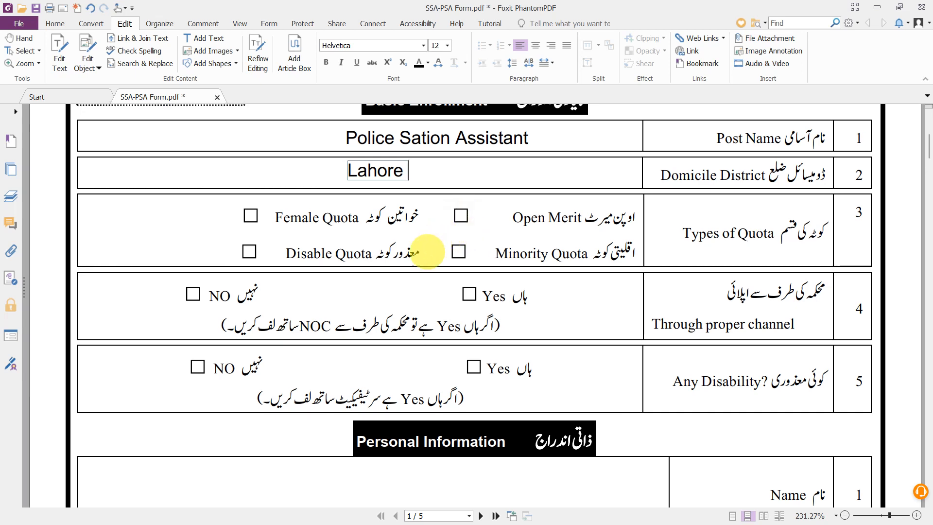
{"action": "scroll", "coordinate": [381, 274], "scroll_direction": "down", "scroll_amount": 3}
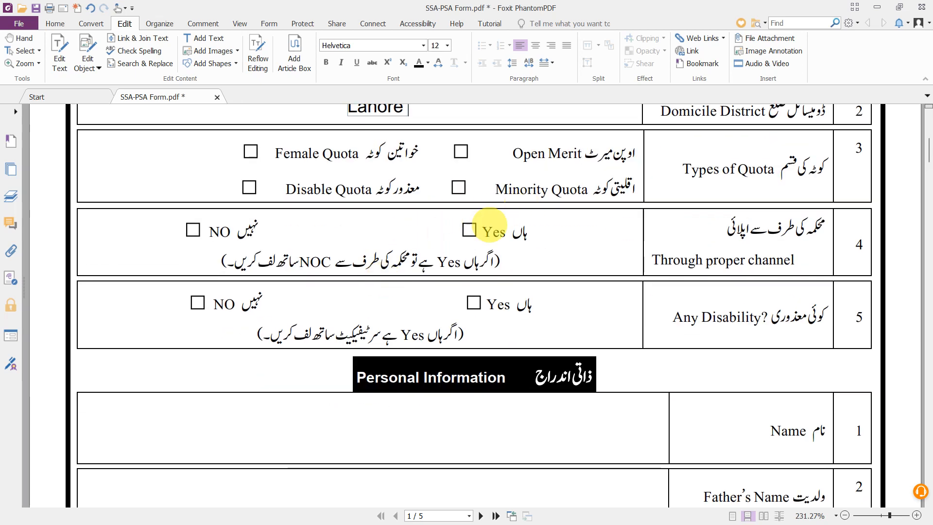
{"action": "scroll", "coordinate": [475, 184], "scroll_direction": "up", "scroll_amount": 3}
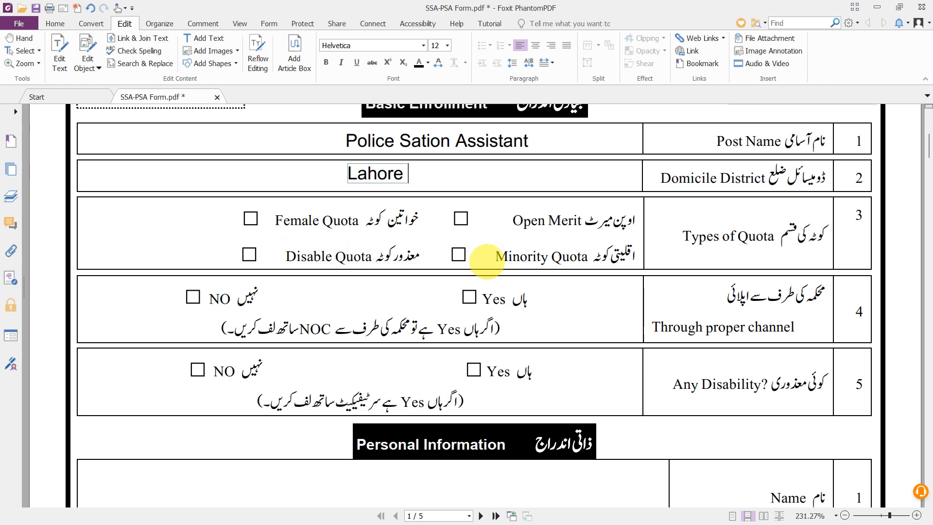
{"action": "scroll", "coordinate": [486, 261], "scroll_direction": "down", "scroll_amount": 1}
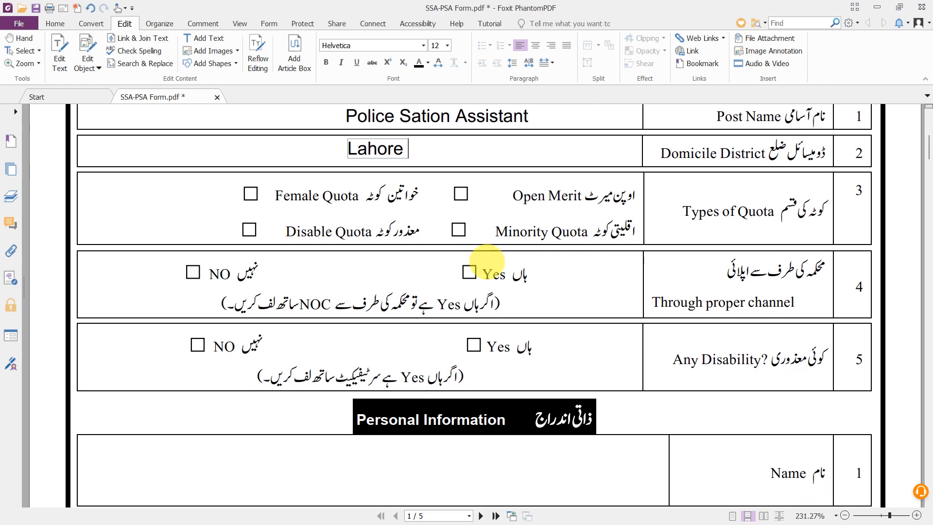
{"action": "scroll", "coordinate": [486, 260], "scroll_direction": "down", "scroll_amount": 1}
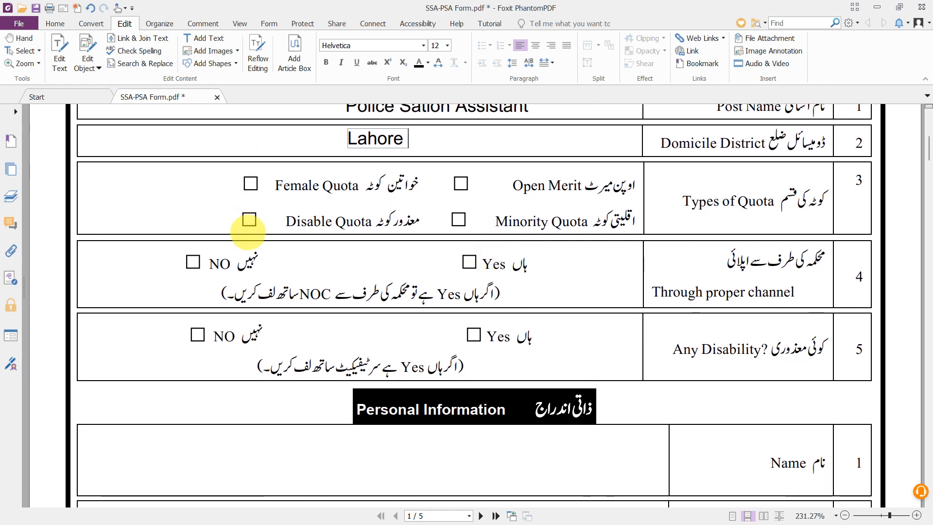
{"action": "scroll", "coordinate": [249, 226], "scroll_direction": "down", "scroll_amount": 3}
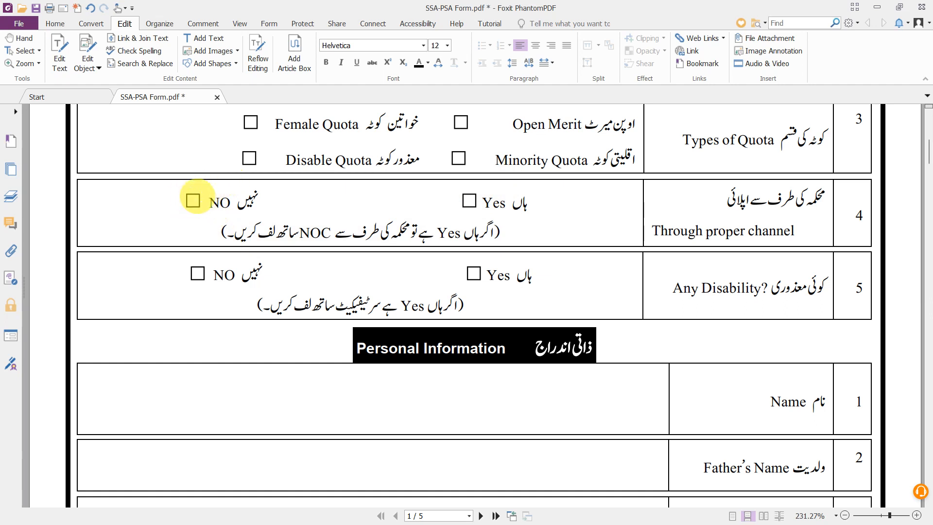
{"action": "scroll", "coordinate": [453, 245], "scroll_direction": "down", "scroll_amount": 1}
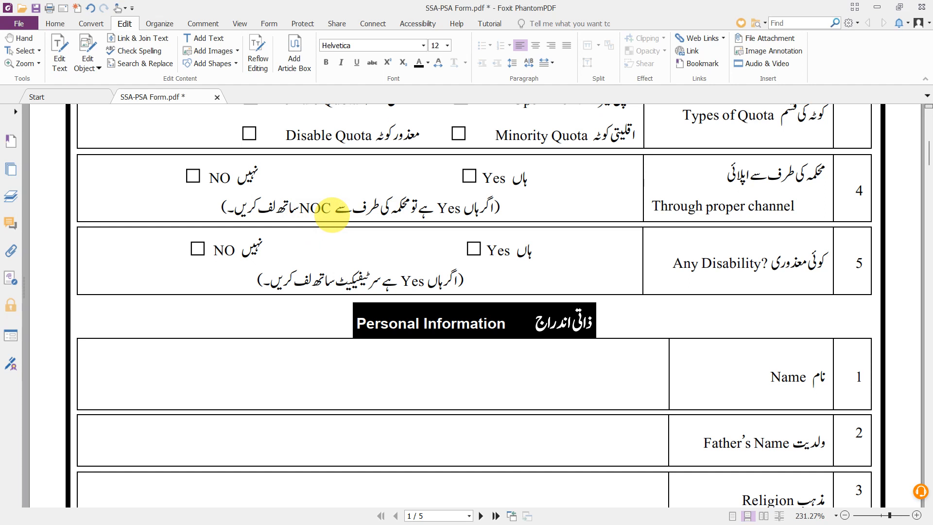
{"action": "scroll", "coordinate": [332, 213], "scroll_direction": "down", "scroll_amount": 1}
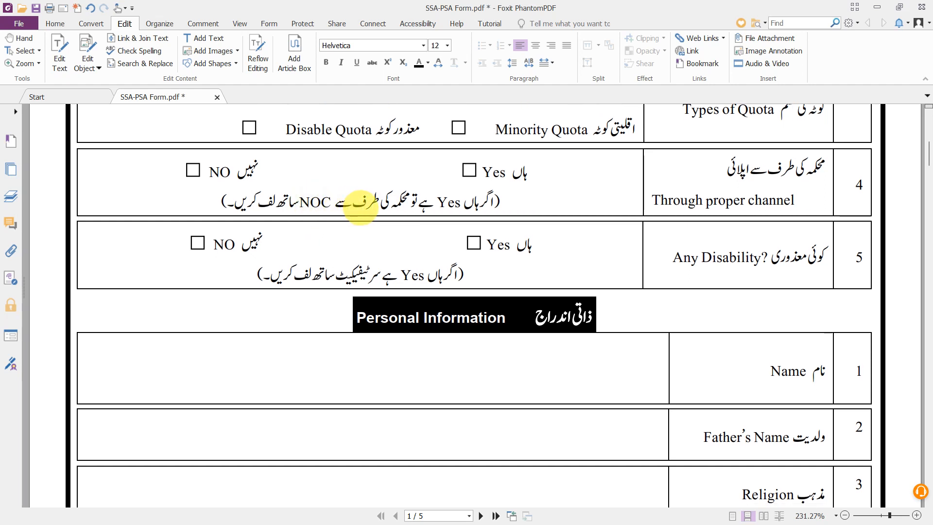
{"action": "scroll", "coordinate": [360, 206], "scroll_direction": "down", "scroll_amount": 1}
{"action": "scroll", "coordinate": [360, 207], "scroll_direction": "down", "scroll_amount": 1}
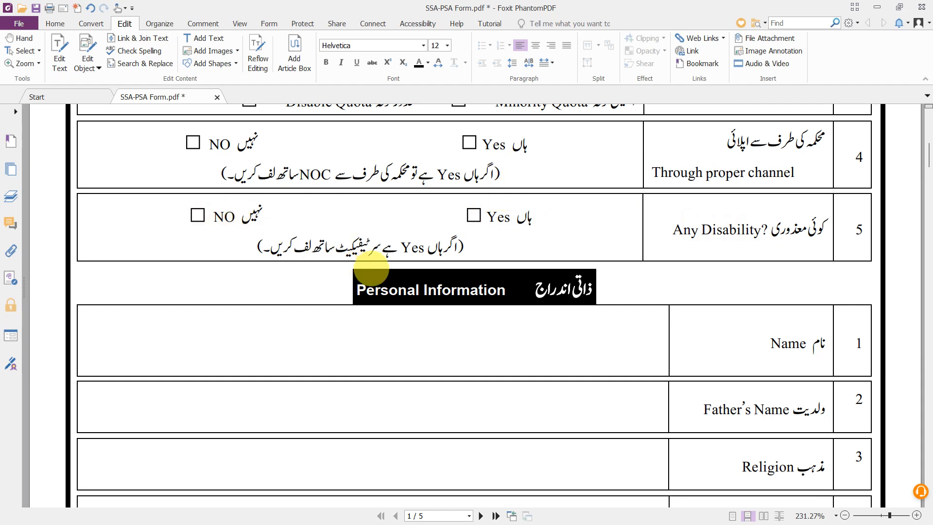
{"action": "scroll", "coordinate": [369, 270], "scroll_direction": "down", "scroll_amount": 1}
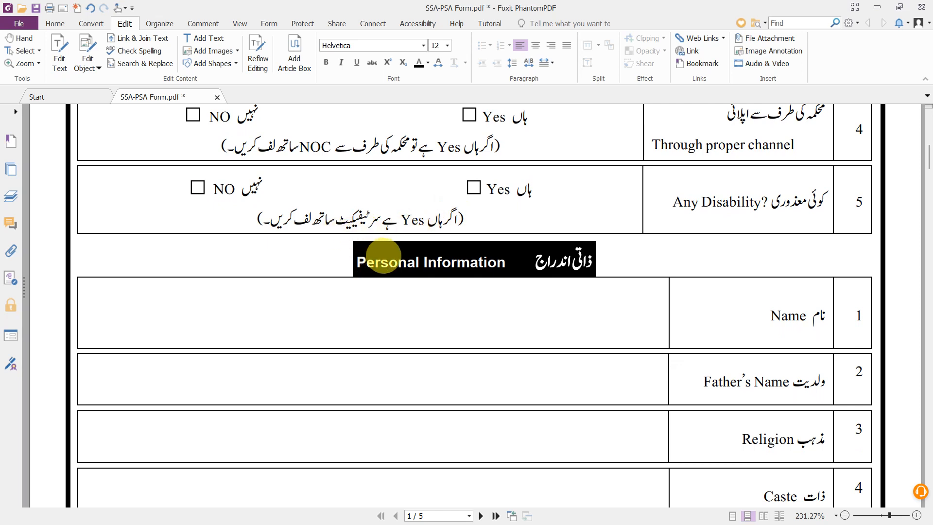
{"action": "scroll", "coordinate": [384, 256], "scroll_direction": "down", "scroll_amount": 1}
{"action": "scroll", "coordinate": [383, 256], "scroll_direction": "down", "scroll_amount": 1}
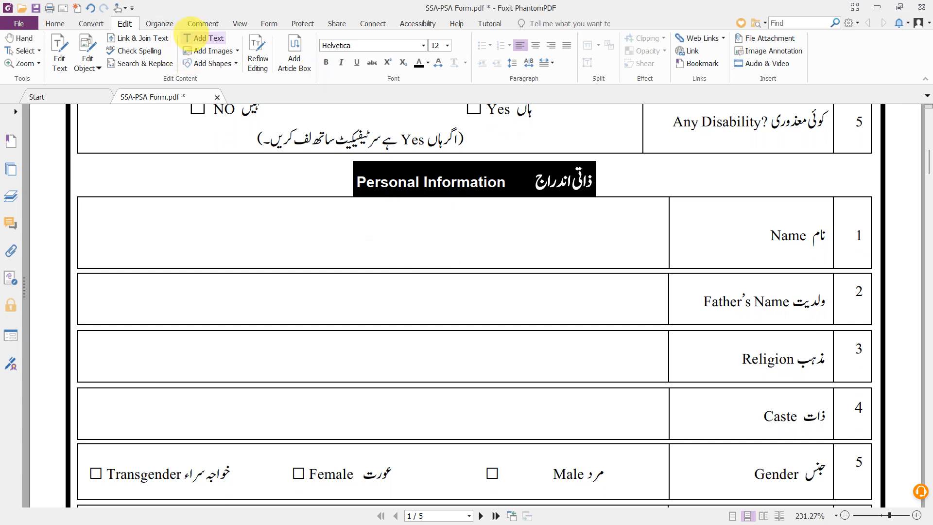
- Add the applicant's name in the Name row, correcting the surname spelling
{"action": "left_click", "coordinate": [203, 38]}
{"action": "left_click", "coordinate": [340, 242]}
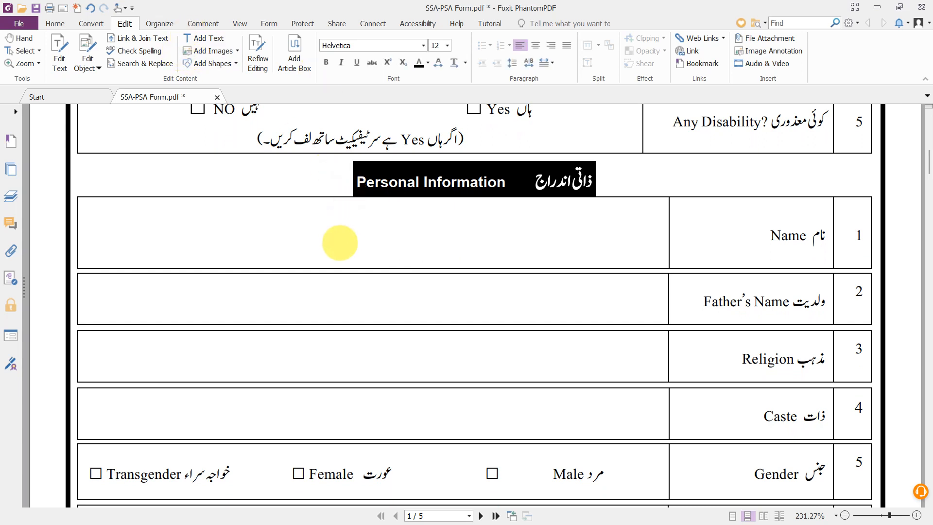
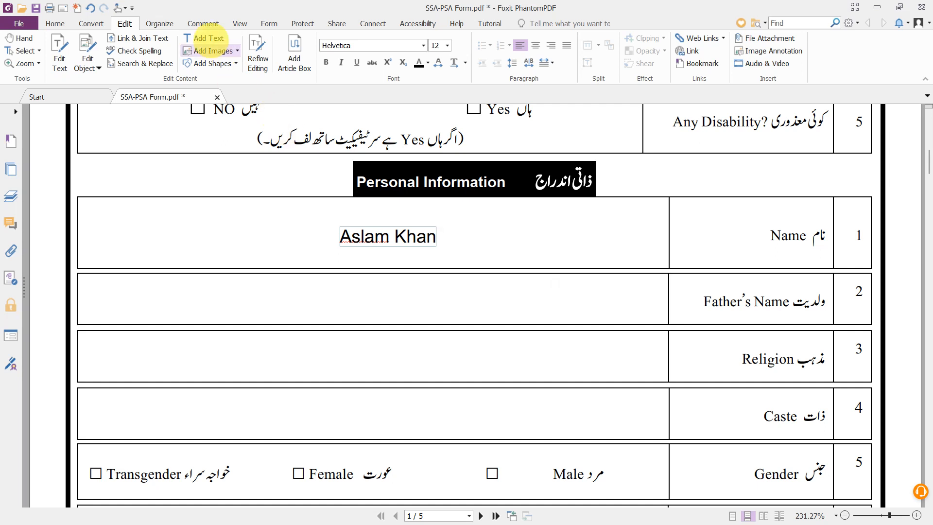
- Add the father's name in the Father's Name cell, correcting the surname spelling
{"action": "left_click", "coordinate": [207, 37]}
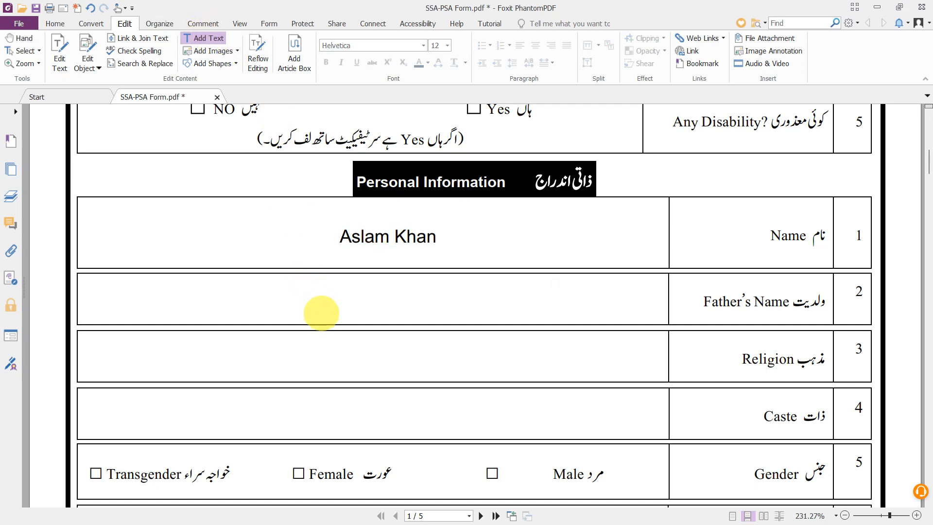
{"action": "left_click", "coordinate": [321, 307]}
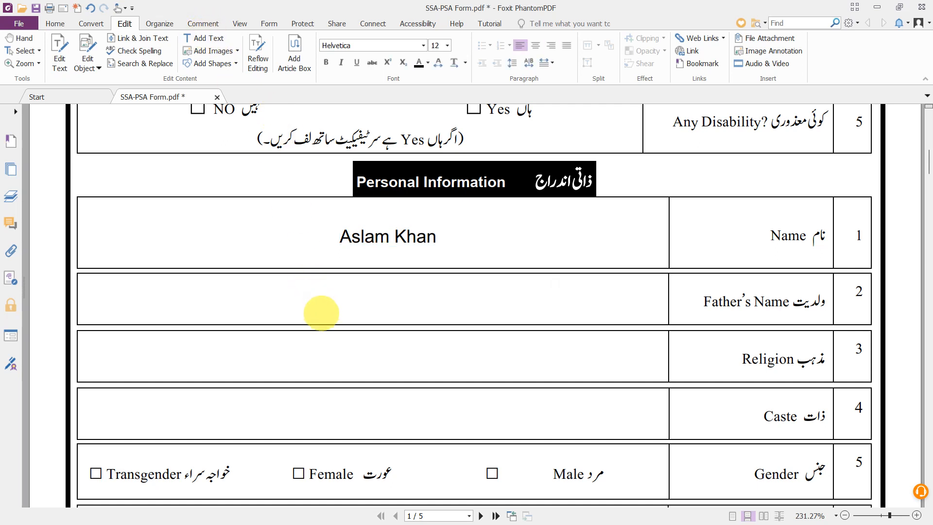
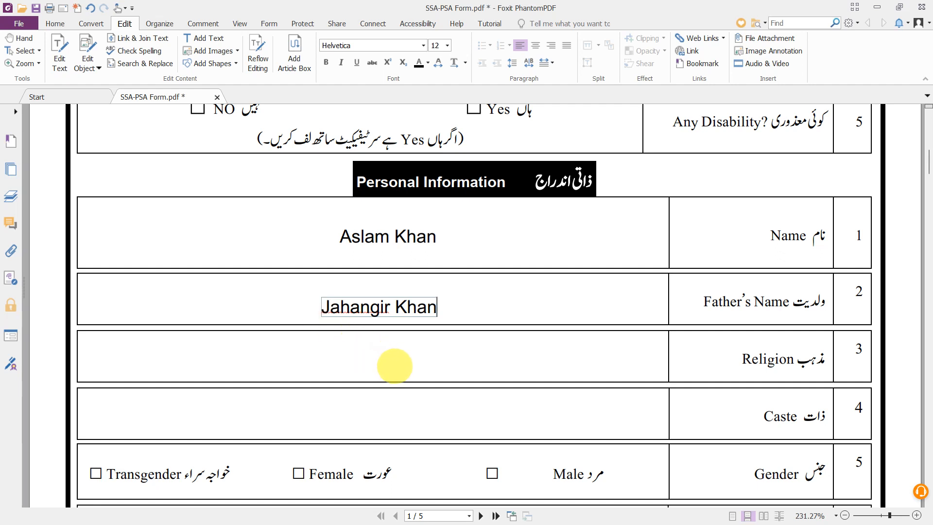
{"action": "left_click", "coordinate": [394, 364]}
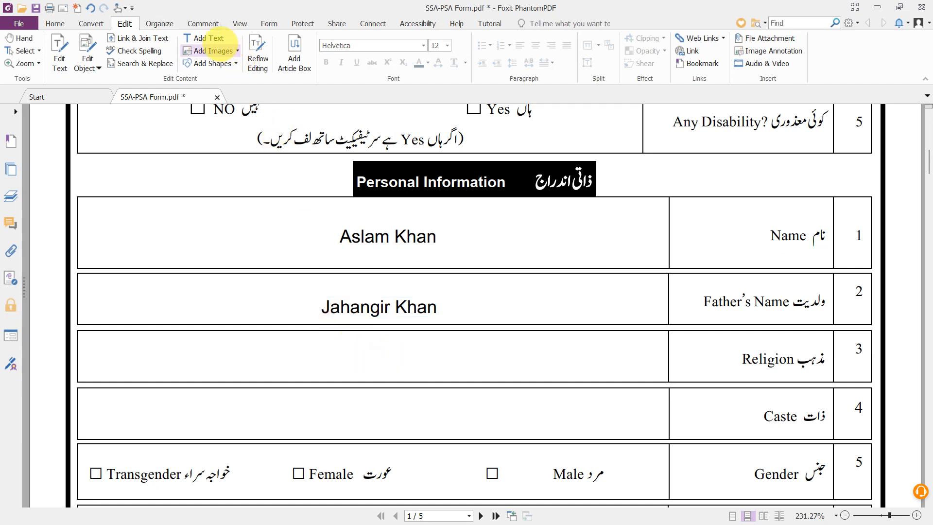
- Add a text box reading 'Islam' in the Religion cell
{"action": "left_click", "coordinate": [206, 39]}
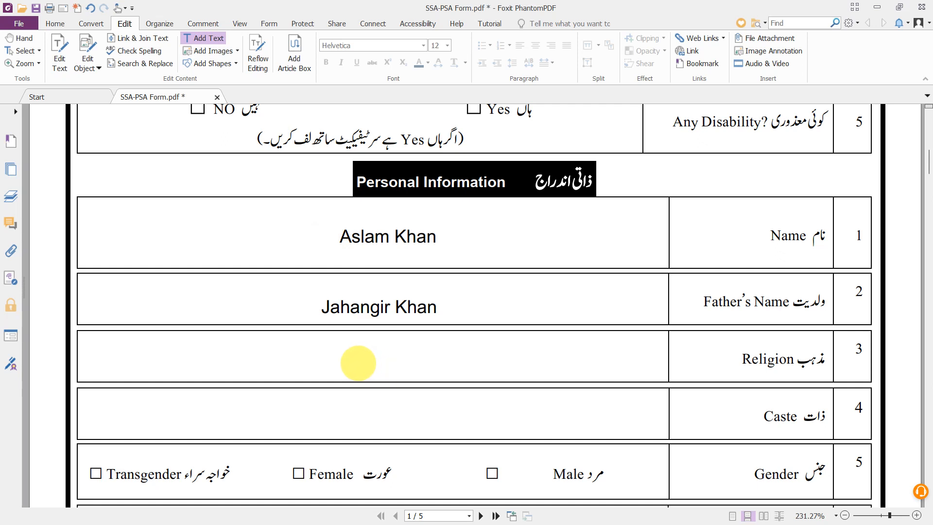
{"action": "left_click", "coordinate": [358, 364]}
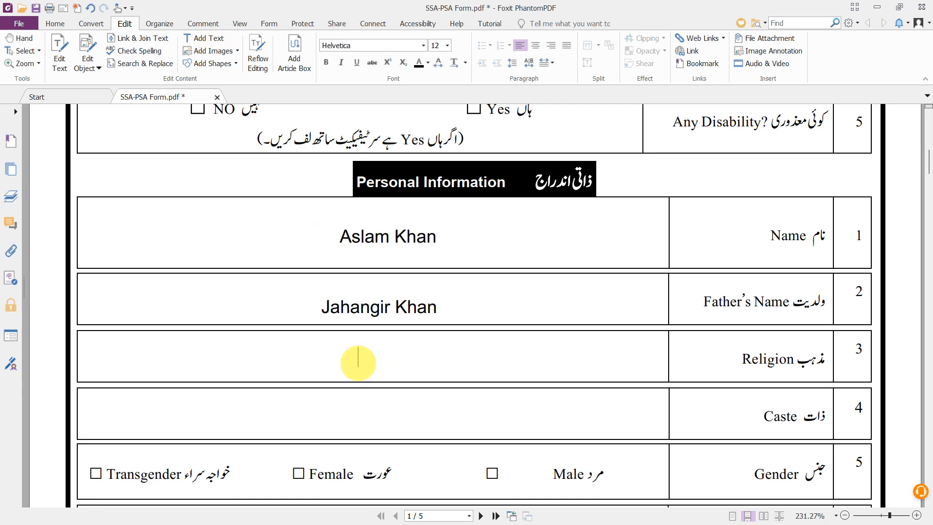
{"action": "type", "text": "Islam"}
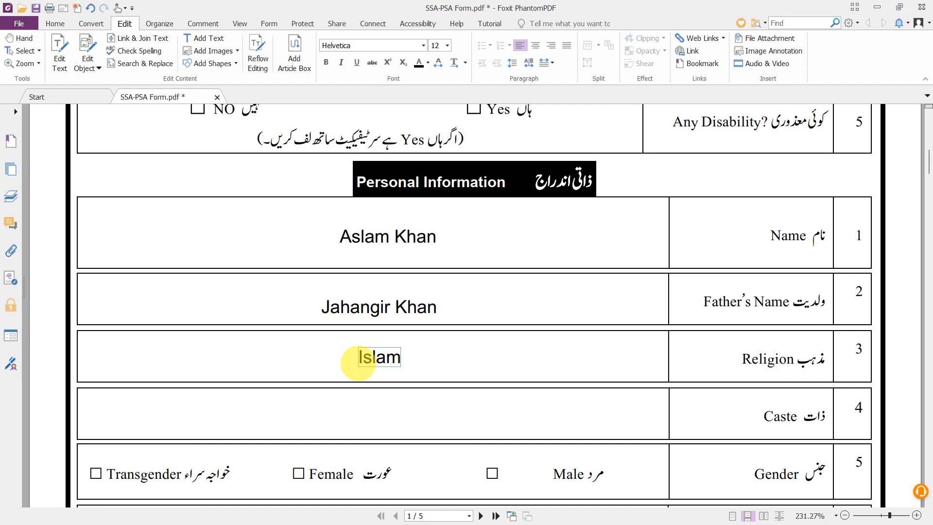
{"action": "scroll", "coordinate": [358, 363], "scroll_direction": "down", "scroll_amount": 3}
- Add a text box reading 'Rajput' in the Caste cell
{"action": "left_click", "coordinate": [401, 335]}
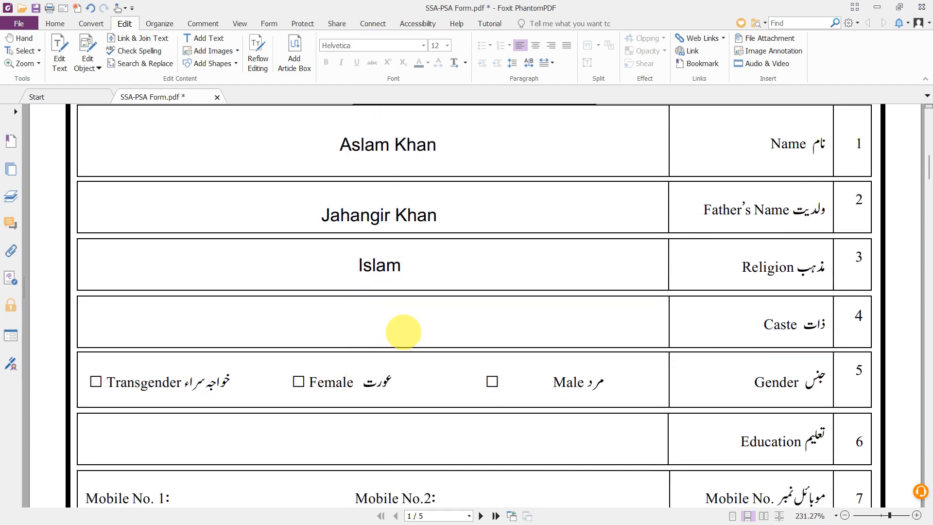
{"action": "left_click", "coordinate": [207, 38]}
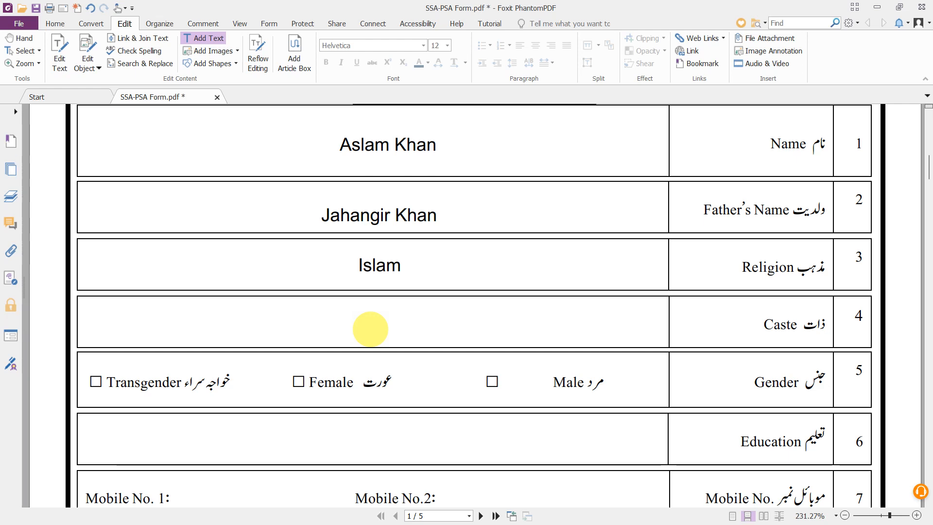
{"action": "left_click", "coordinate": [366, 329]}
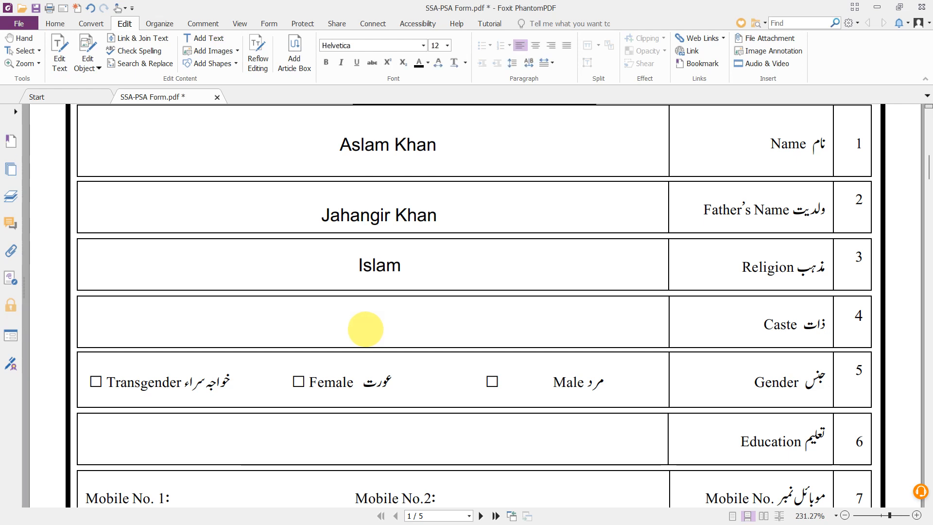
{"action": "type", "text": "Ra"}
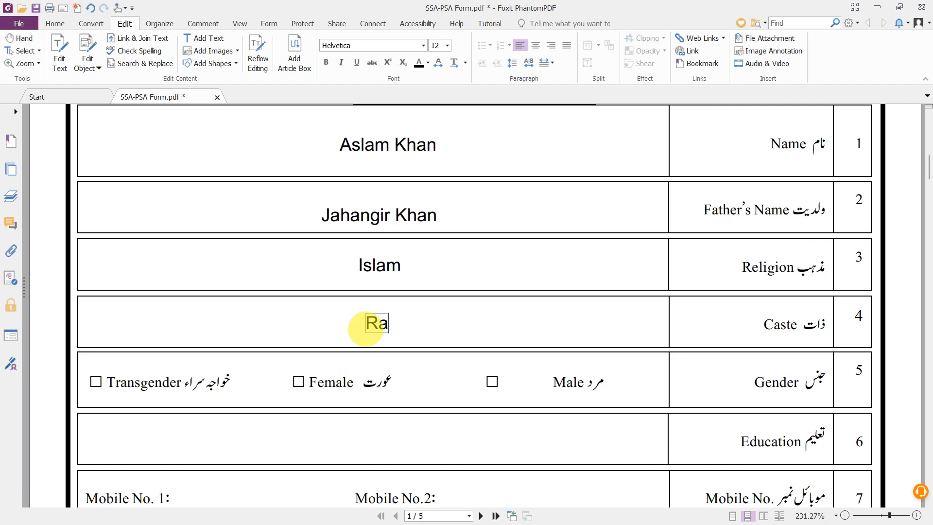
{"action": "type", "text": "jput"}
{"action": "scroll", "coordinate": [365, 329], "scroll_direction": "down", "scroll_amount": 3}
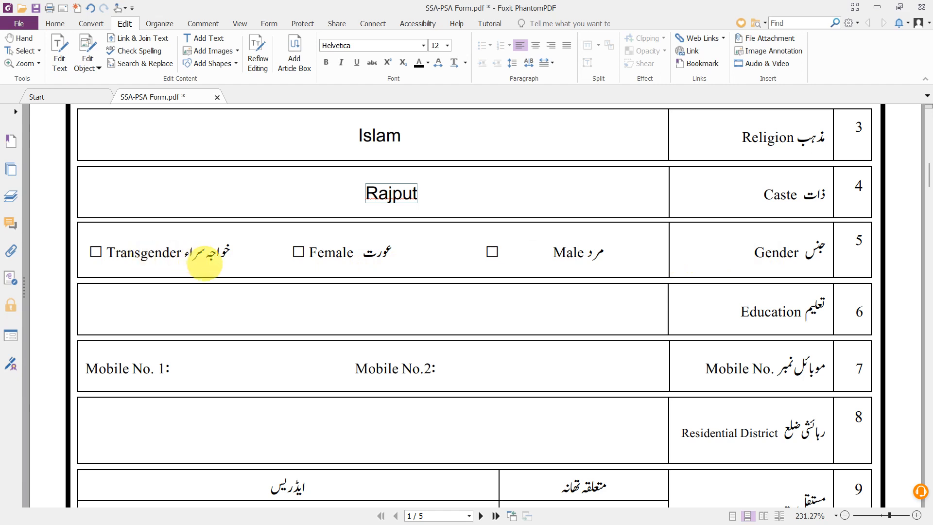
{"action": "scroll", "coordinate": [204, 263], "scroll_direction": "down", "scroll_amount": 1}
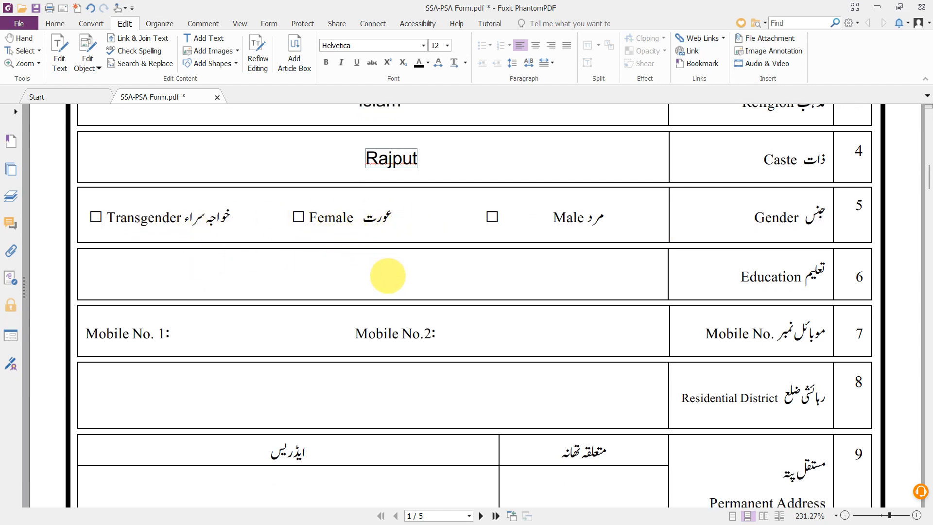
{"action": "scroll", "coordinate": [386, 275], "scroll_direction": "down", "scroll_amount": 1}
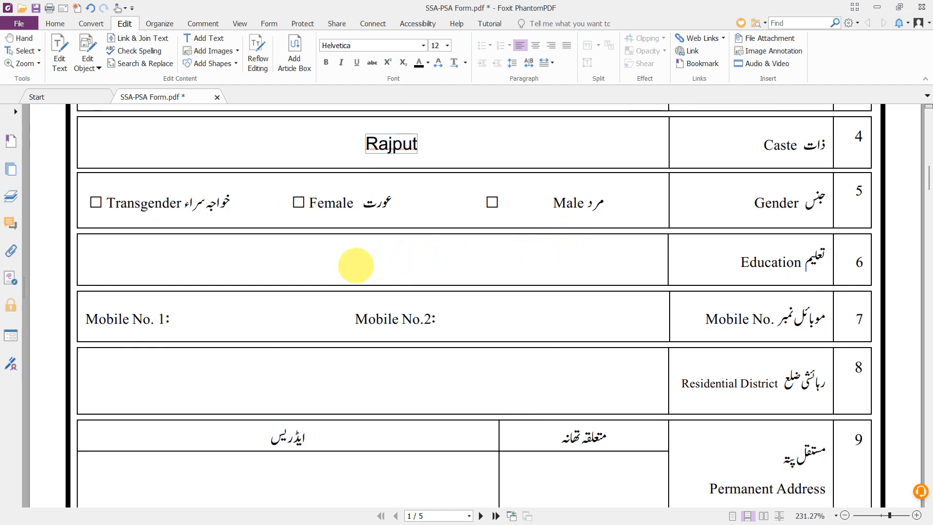
- Add a text box in the Education cell, type 'Intermediate ICS', then clear it
{"action": "left_click", "coordinate": [393, 260]}
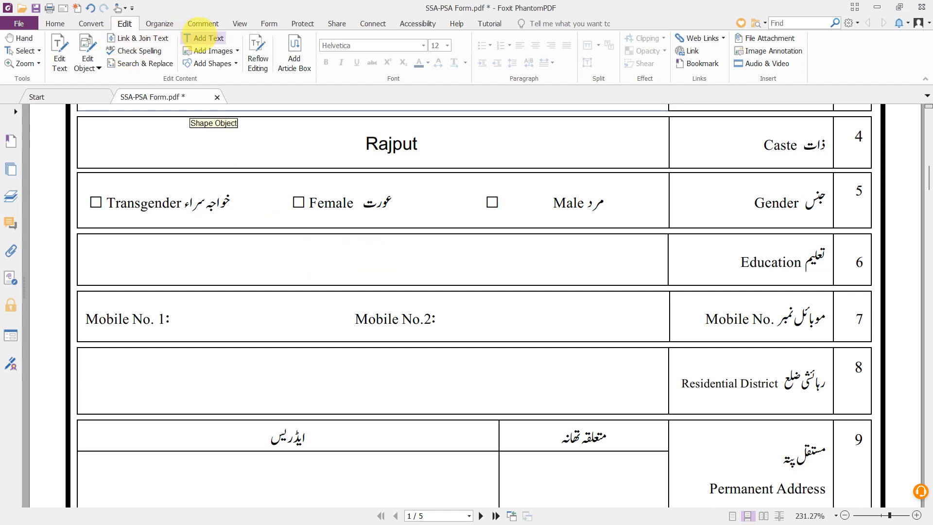
{"action": "left_click", "coordinate": [204, 37]}
{"action": "left_click", "coordinate": [298, 247]}
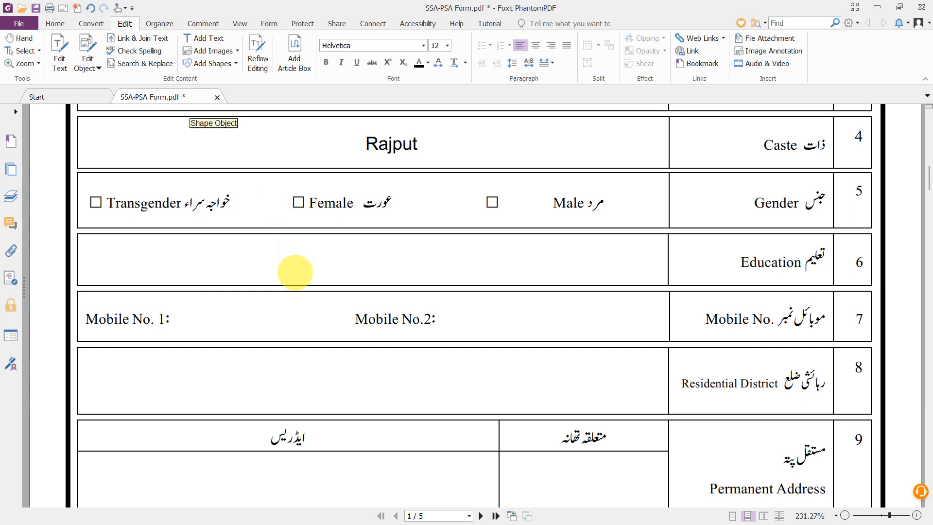
{"action": "type", "text": "Inde"}
{"action": "key", "text": "BackSpace"}
{"action": "key", "text": "BackSpace"}
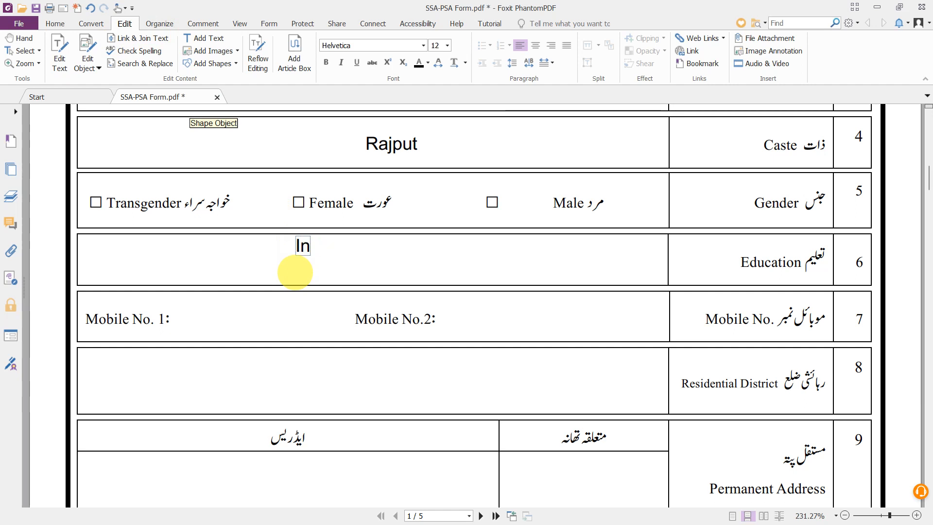
{"action": "type", "text": "termediat"}
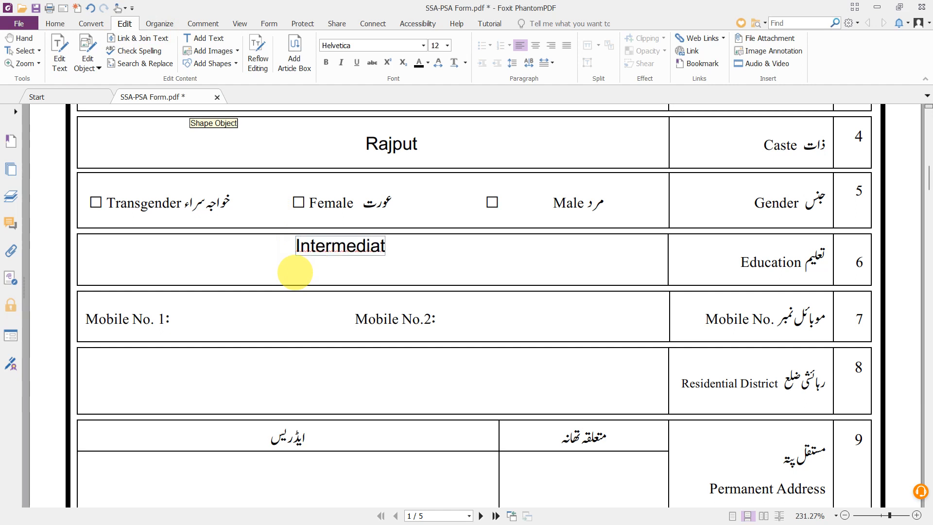
{"action": "type", "text": "e ICS"}
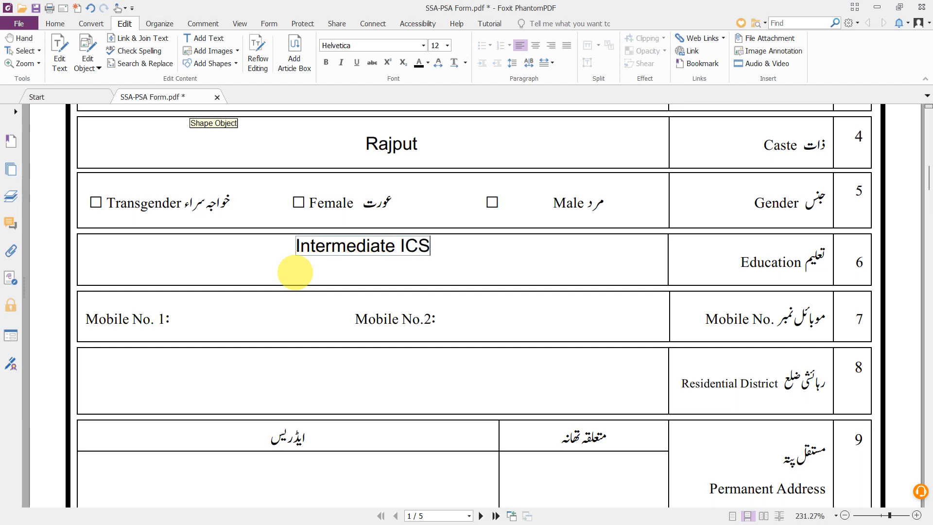
{"action": "type", "text": ","}
{"action": "key", "text": "BackSpace"}
{"action": "key", "text": "ctrl+a"}
{"action": "key", "text": "BackSpace"}
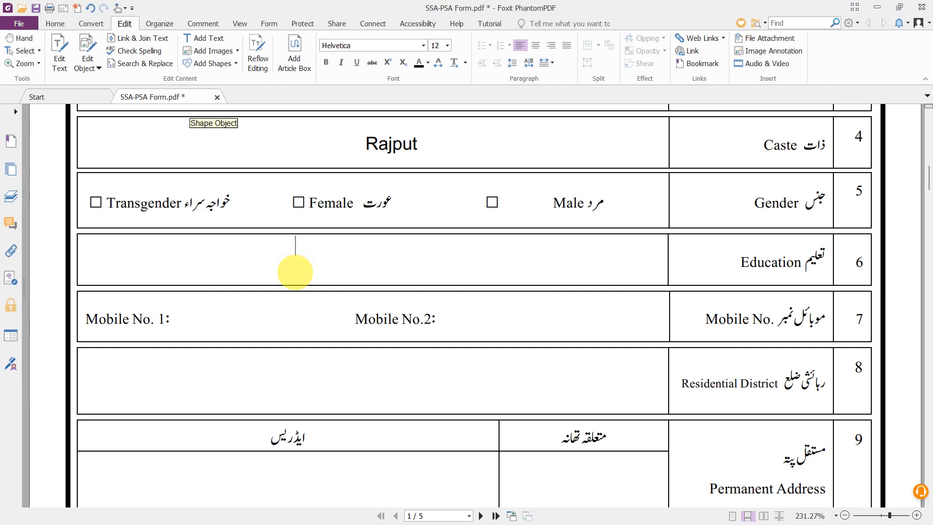
- Retype the Education entry as 'Msc Computer Science', replacing the 'MA Compute' draft
{"action": "type", "text": "B"}
{"action": "key", "text": "BackSpace"}
{"action": "type", "text": "MA C"}
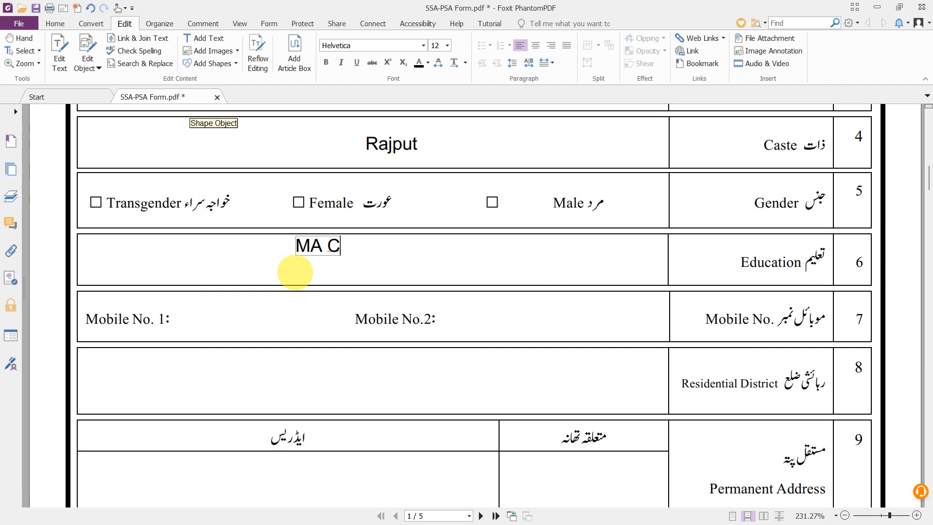
{"action": "type", "text": "omputer"}
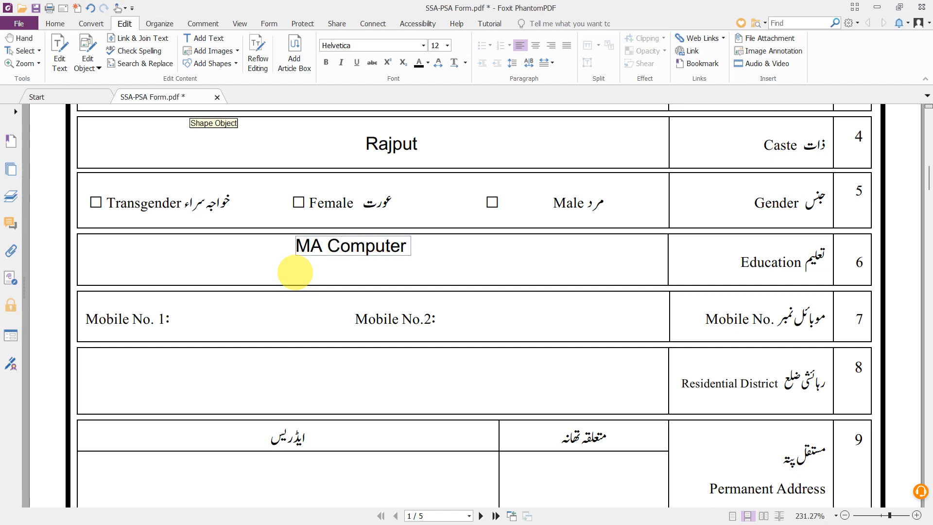
{"action": "key", "text": "BackSpace"}
{"action": "key", "text": "BackSpace"}
{"action": "key", "text": "BackSpace"}
{"action": "key", "text": "BackSpace"}
{"action": "key", "text": "BackSpace"}
{"action": "key", "text": "BackSpace"}
{"action": "key", "text": "BackSpace"}
{"action": "key", "text": "BackSpace"}
{"action": "key", "text": "BackSpace"}
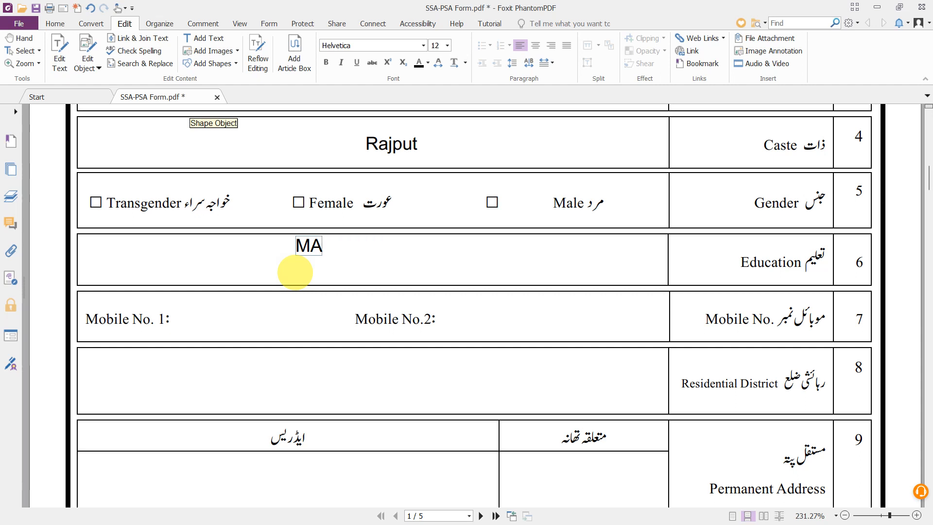
{"action": "key", "text": "BackSpace"}
{"action": "type", "text": "S"}
{"action": "key", "text": "BackSpace"}
{"action": "type", "text": "sc Com"}
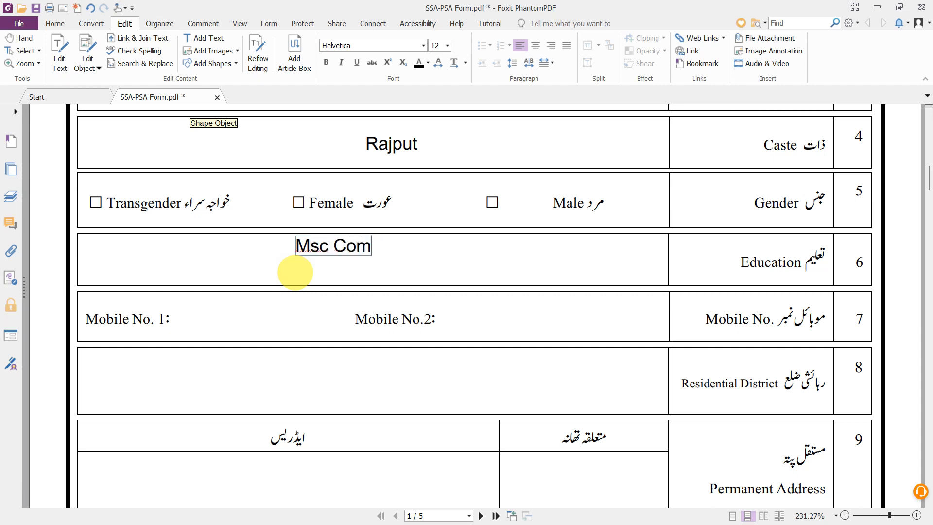
{"action": "type", "text": "puter Science"}
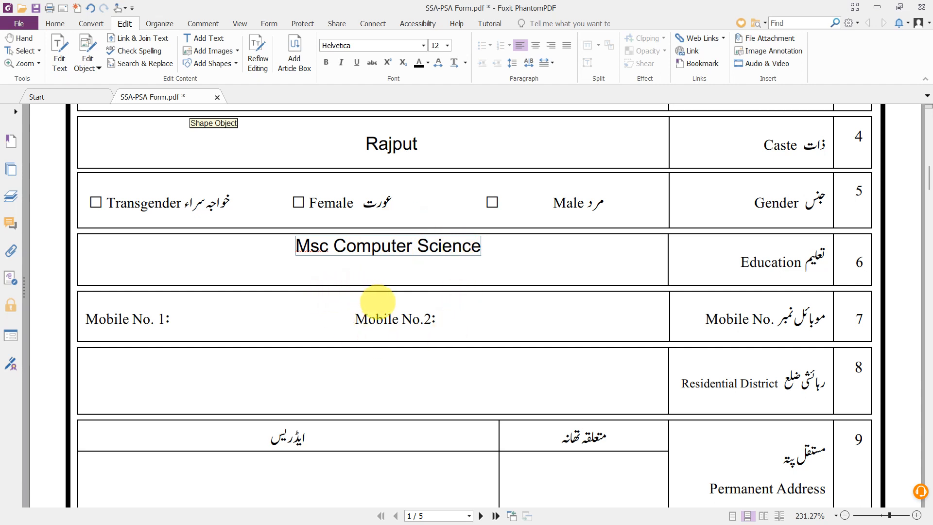
- Add the applicant's mobile number right after Mobile No. 1
{"action": "scroll", "coordinate": [378, 302], "scroll_direction": "down", "scroll_amount": 1}
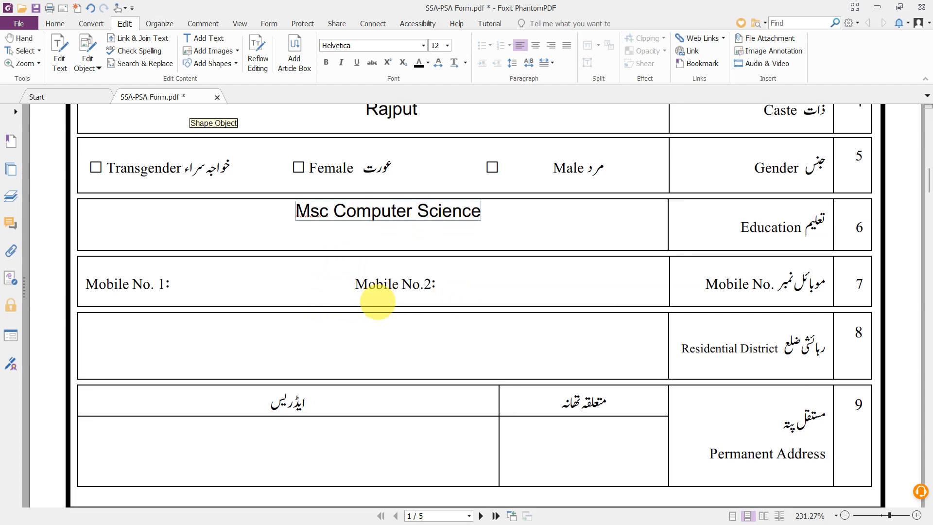
{"action": "scroll", "coordinate": [411, 260], "scroll_direction": "down", "scroll_amount": 1}
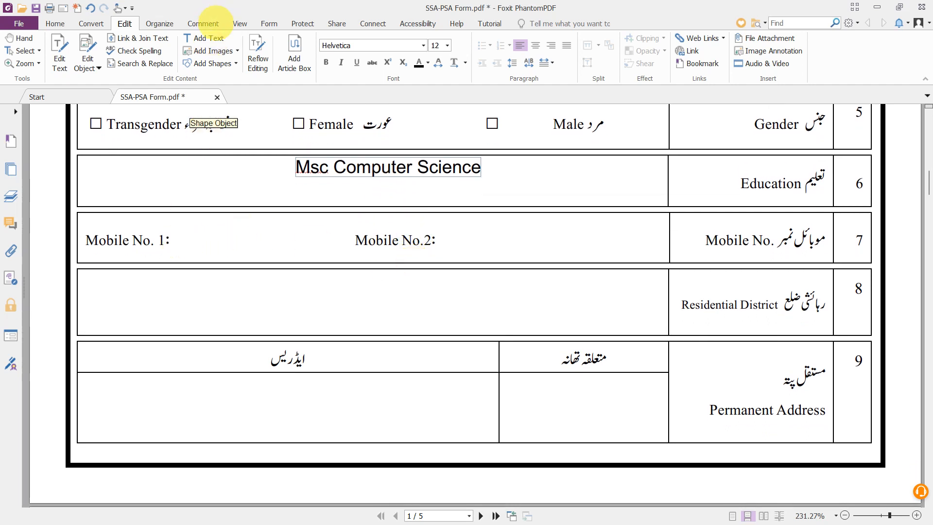
{"action": "left_click", "coordinate": [208, 38]}
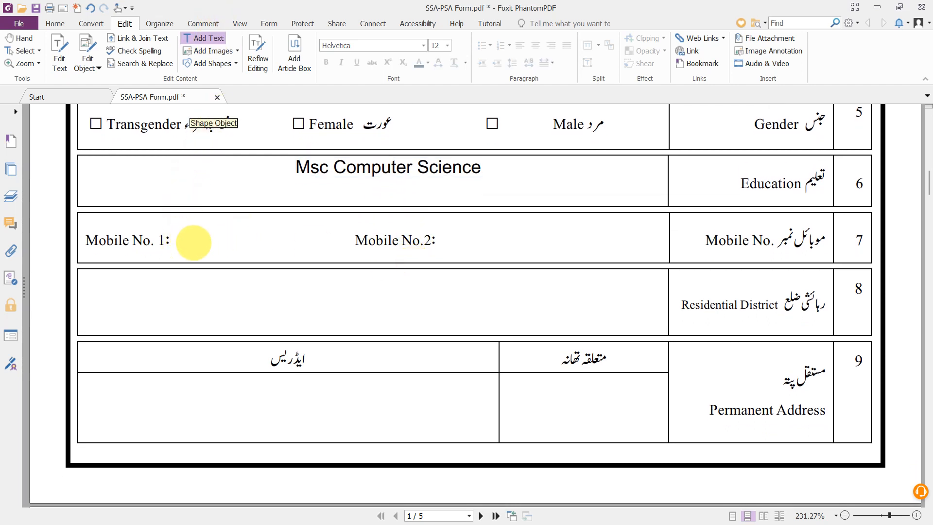
{"action": "left_click", "coordinate": [190, 240]}
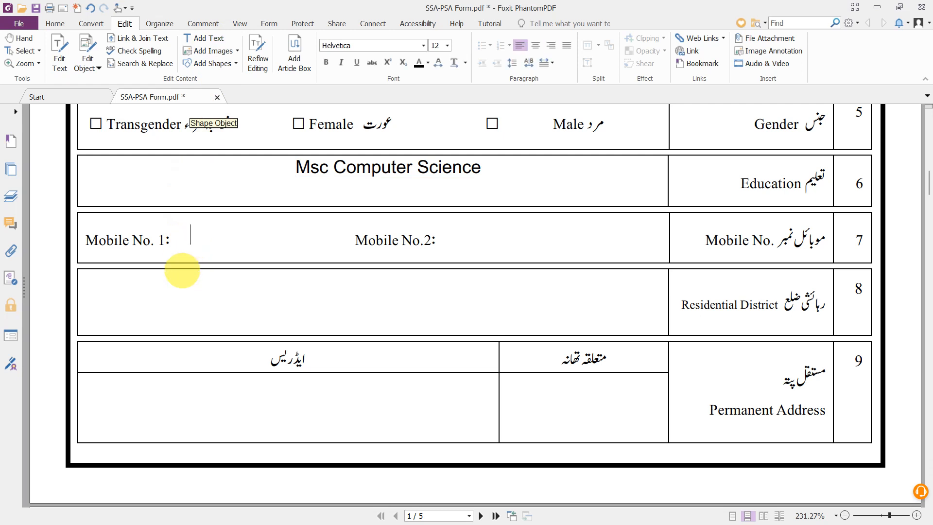
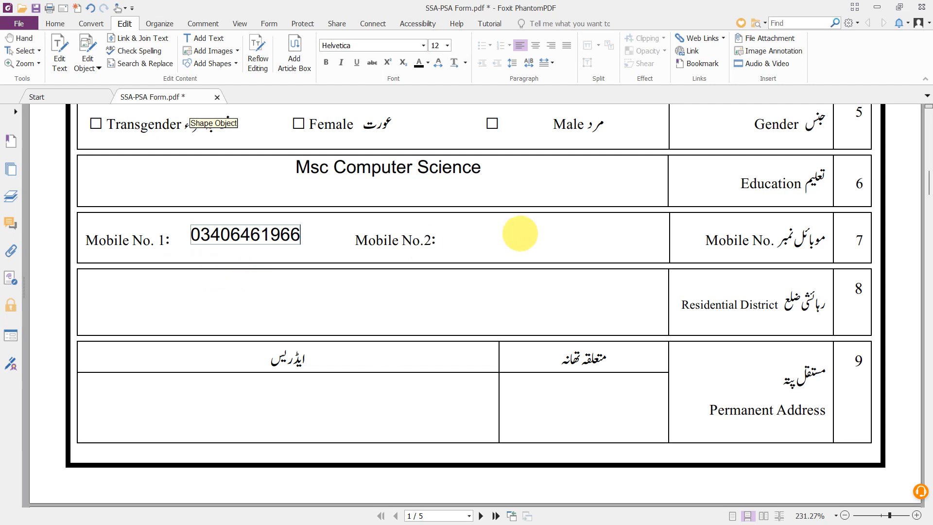
{"action": "left_click", "coordinate": [500, 243]}
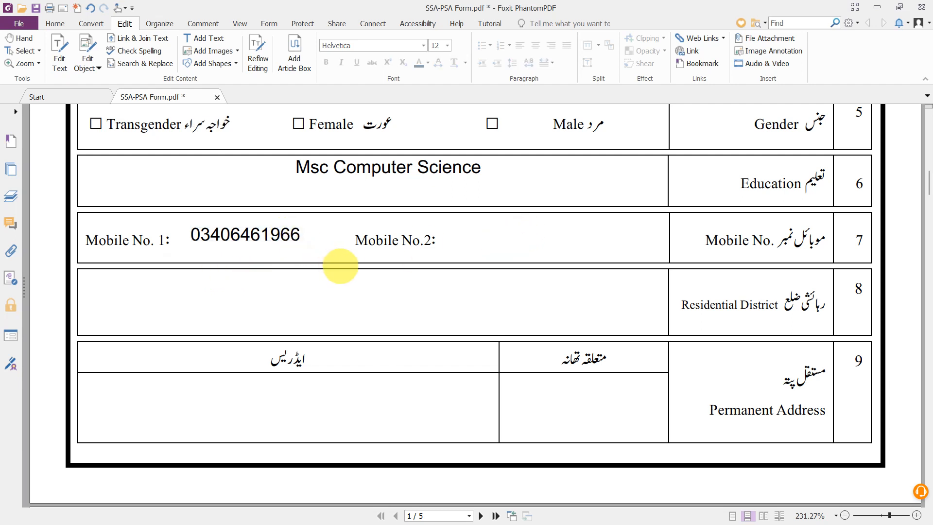
- Add a text box reading 'Lahore' in the Residential District row
{"action": "scroll", "coordinate": [340, 266], "scroll_direction": "down", "scroll_amount": 1}
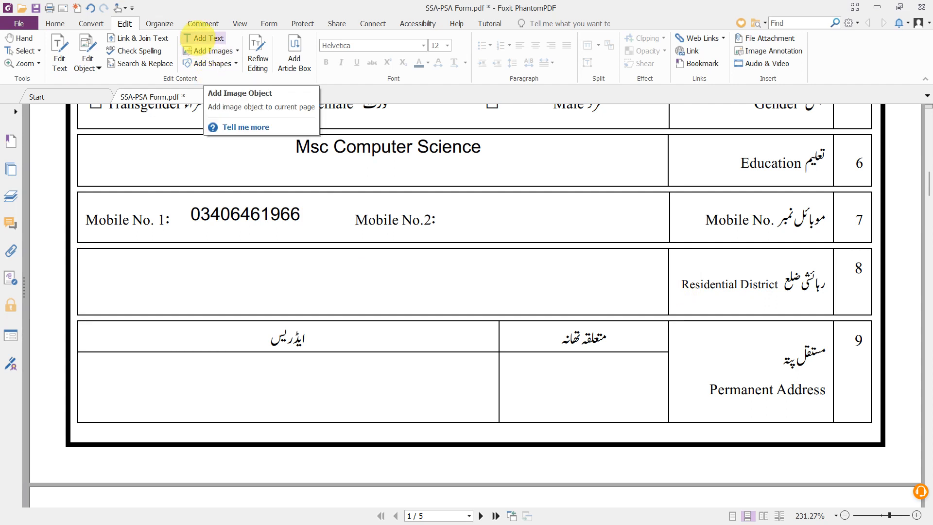
{"action": "left_click", "coordinate": [200, 38]}
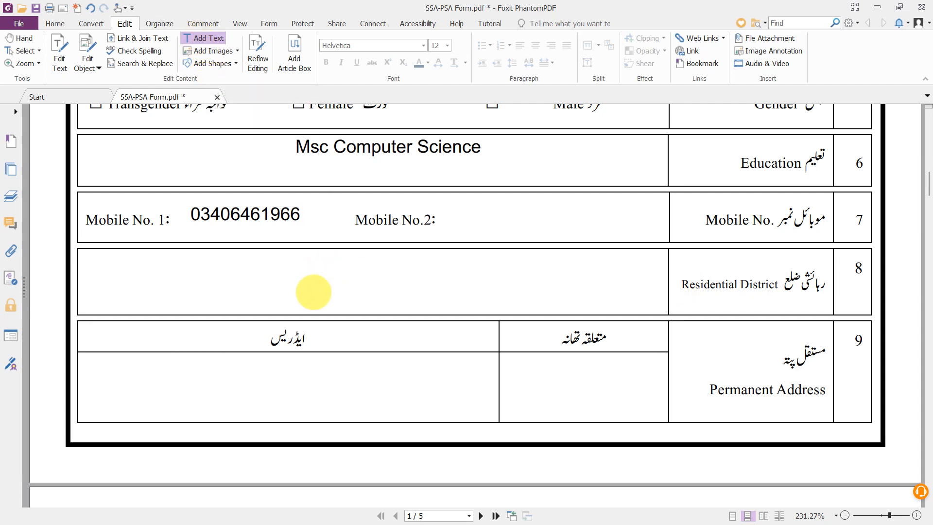
{"action": "left_click", "coordinate": [313, 289]}
{"action": "type", "text": "Lahore"}
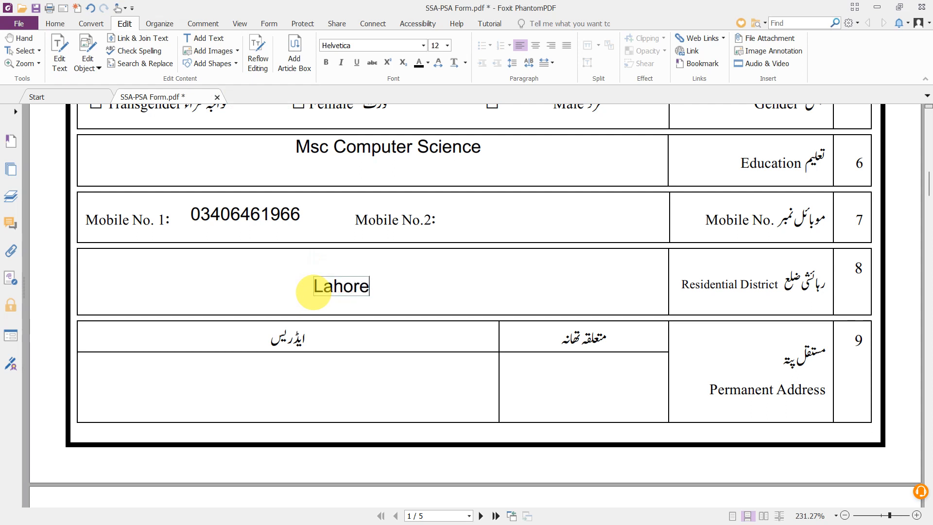
{"action": "scroll", "coordinate": [313, 291], "scroll_direction": "down", "scroll_amount": 1}
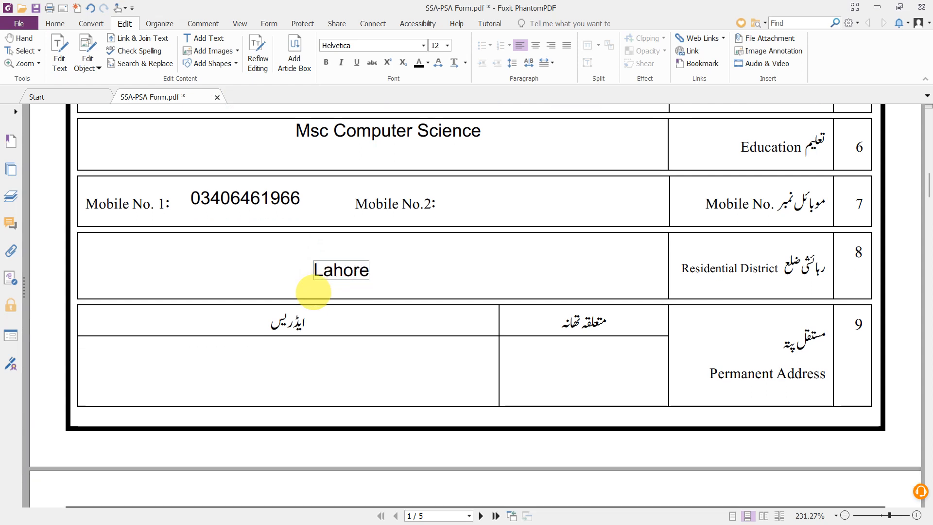
{"action": "scroll", "coordinate": [313, 292], "scroll_direction": "down", "scroll_amount": 1}
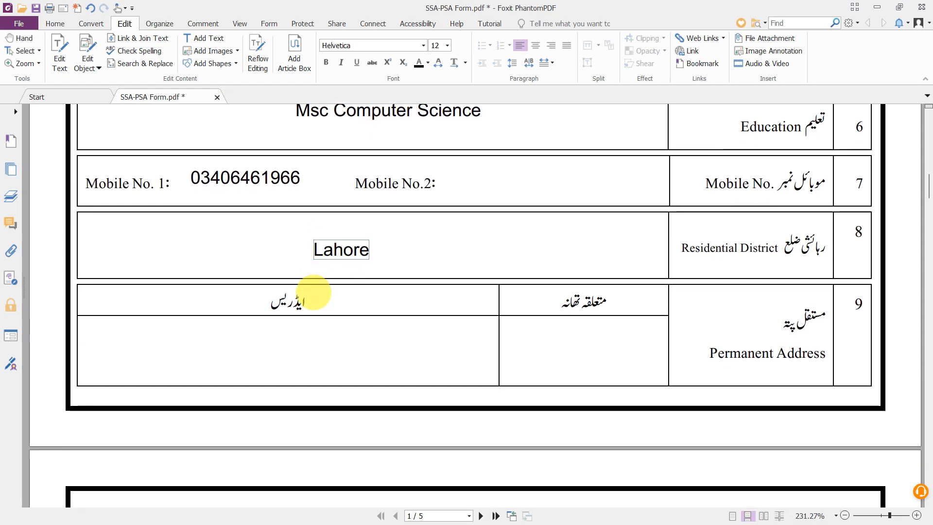
{"action": "scroll", "coordinate": [314, 292], "scroll_direction": "down", "scroll_amount": 2}
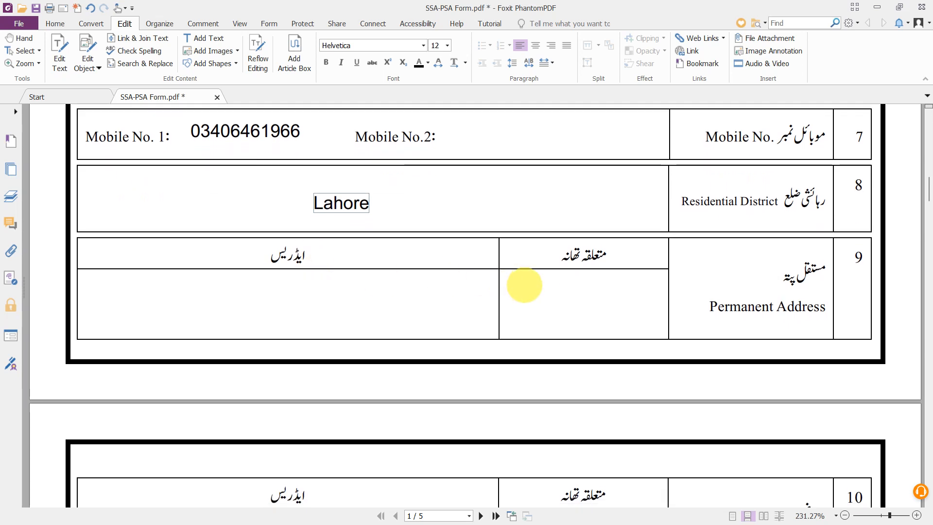
{"action": "scroll", "coordinate": [568, 297], "scroll_direction": "down", "scroll_amount": 1}
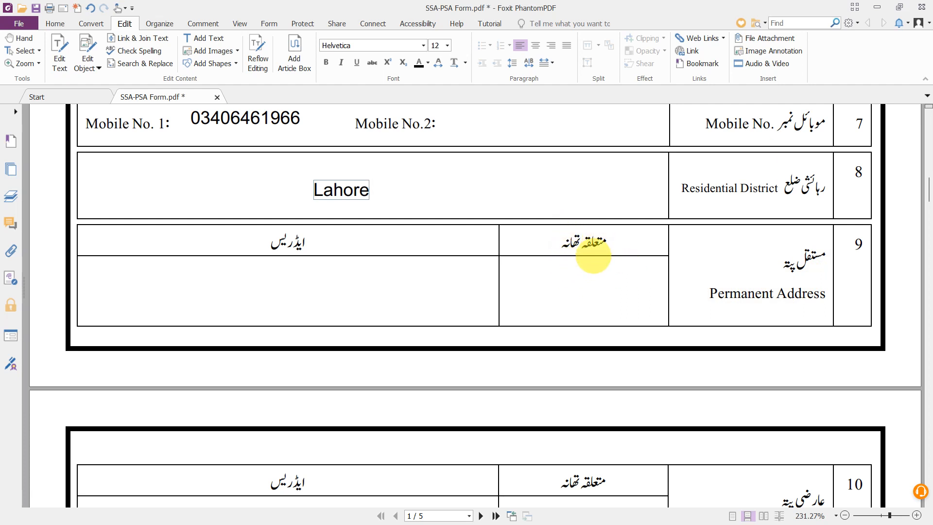
- Add 'Wapda Town Police Station' in the Thana cell, wrapping 'Police Station' onto a second line
{"action": "left_click", "coordinate": [213, 38]}
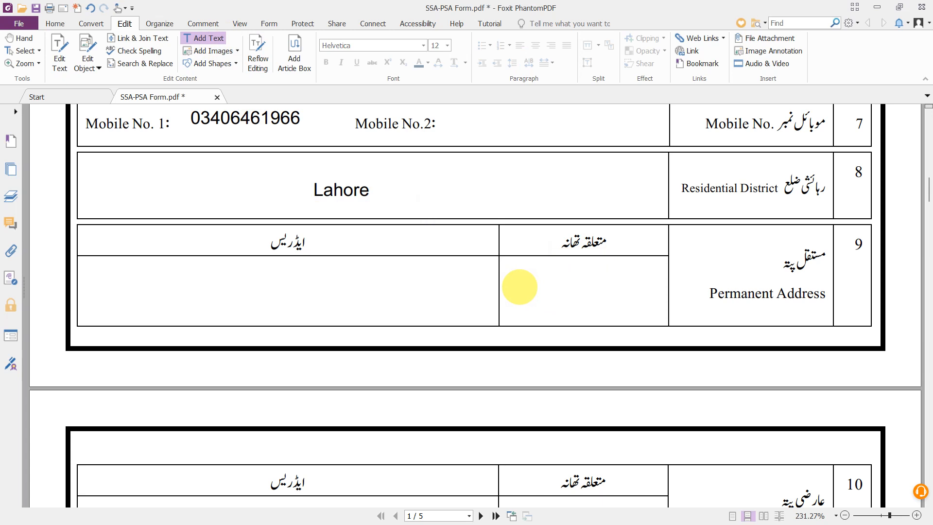
{"action": "left_click", "coordinate": [519, 286]}
{"action": "type", "text": "Wap"}
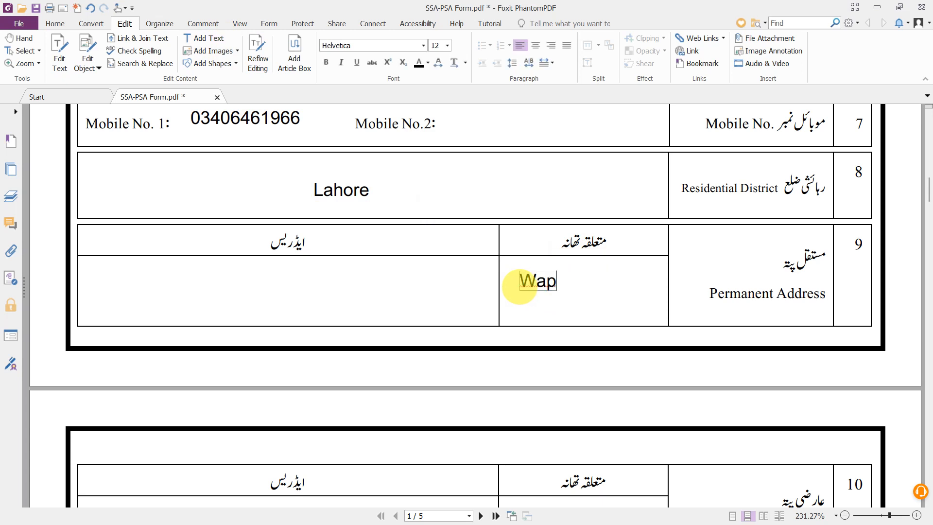
{"action": "type", "text": "da Town"}
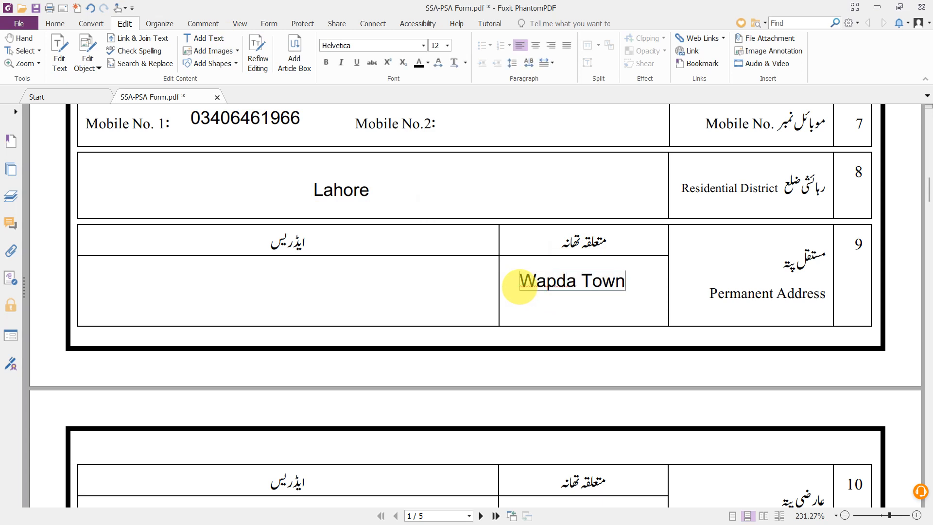
{"action": "type", "text": " Police"}
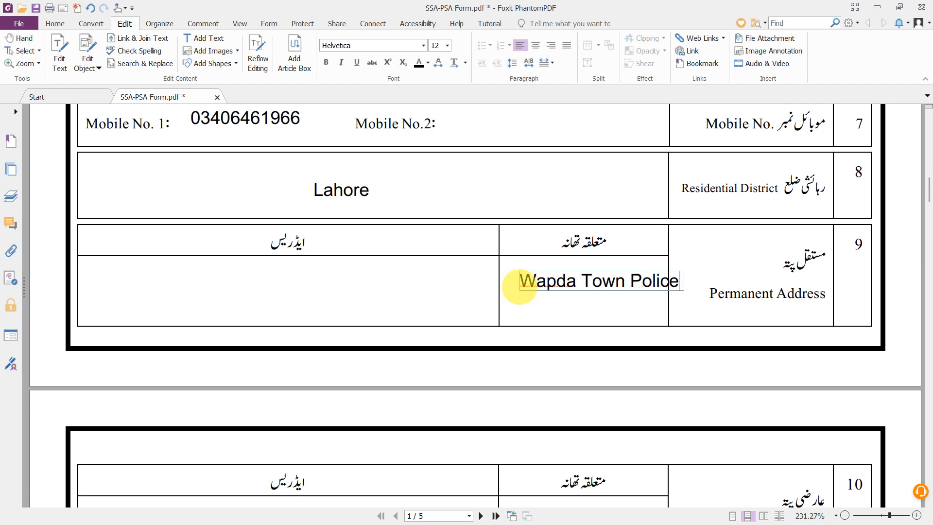
{"action": "key", "text": "Left"}
{"action": "key", "text": "Left"}
{"action": "key", "text": "Left"}
{"action": "key", "text": "Return"}
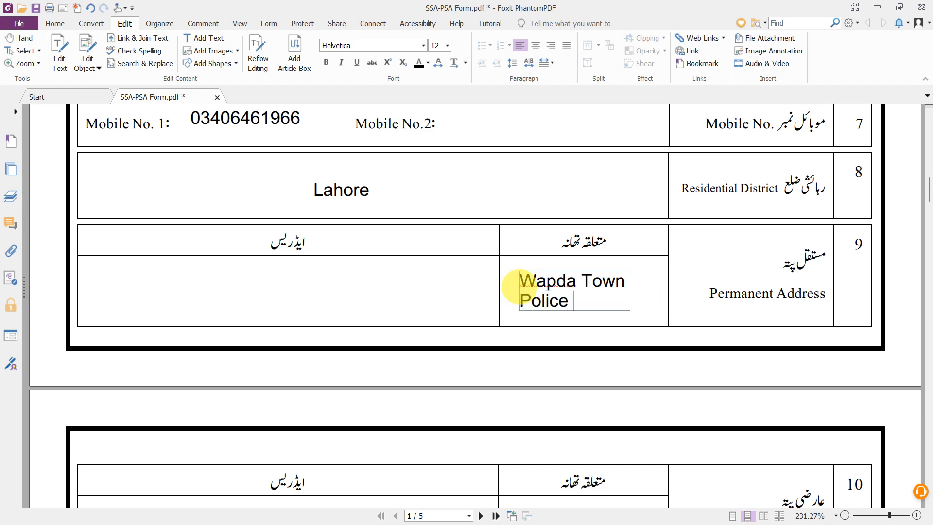
{"action": "type", "text": "Statio"}
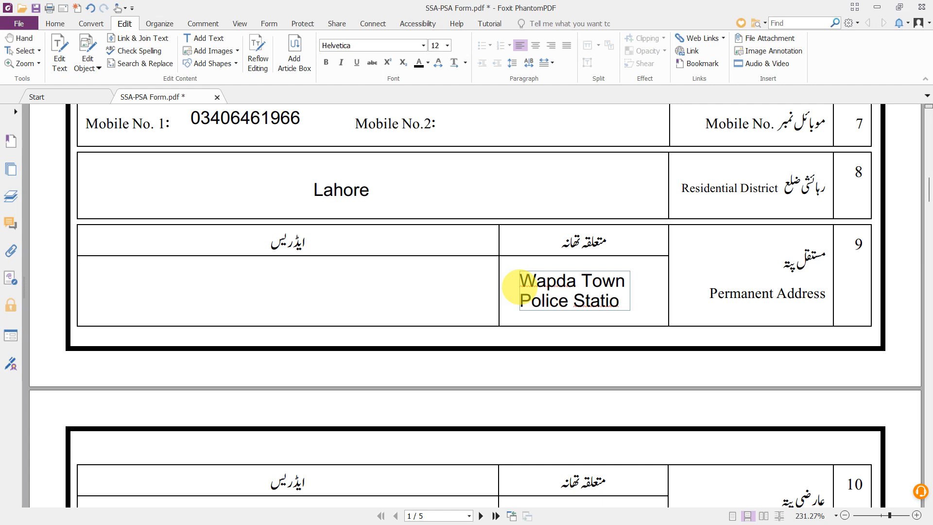
{"action": "type", "text": "n"}
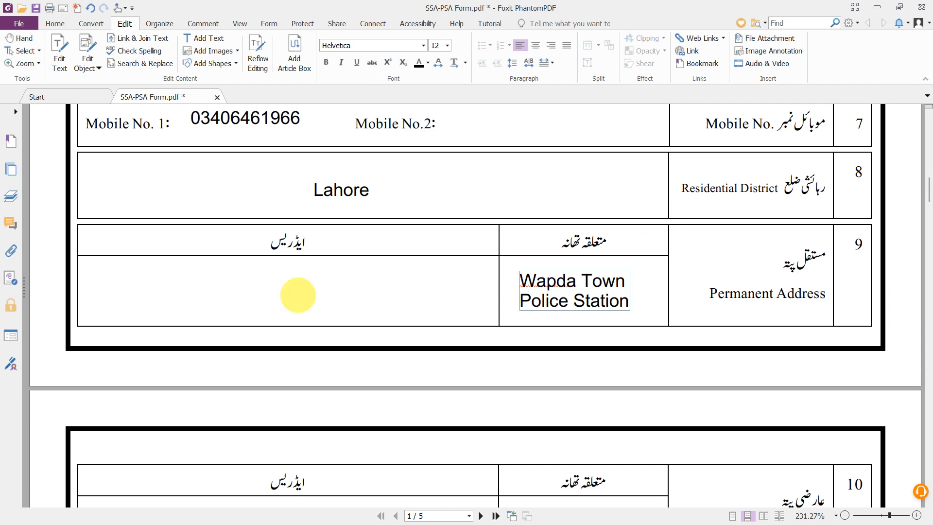
{"action": "left_click", "coordinate": [247, 298]}
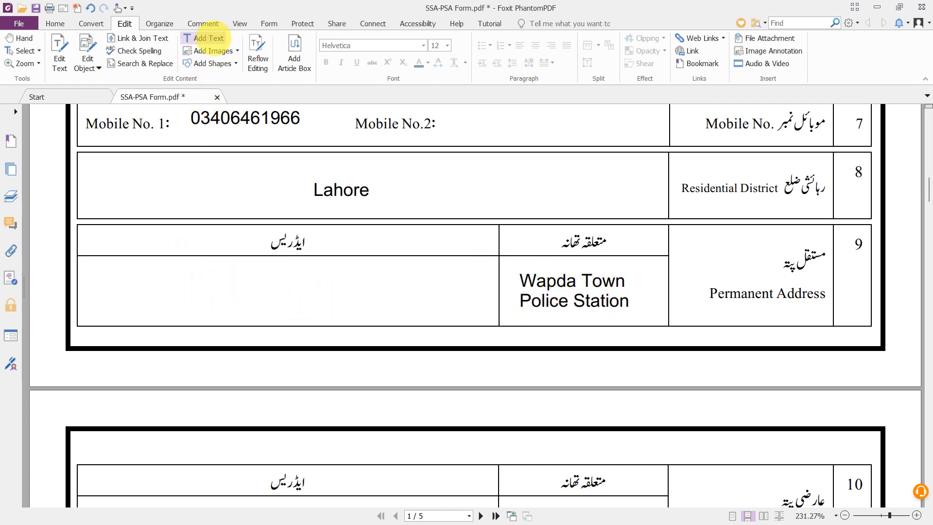
- Add a text box with the applicant's house address in the Permanent Address cell
{"action": "left_click", "coordinate": [209, 38]}
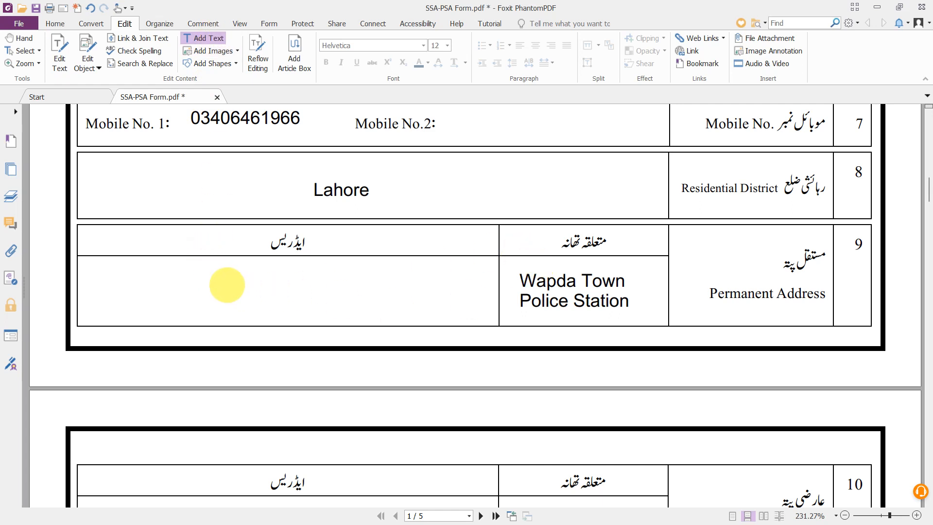
{"action": "left_click", "coordinate": [207, 294]}
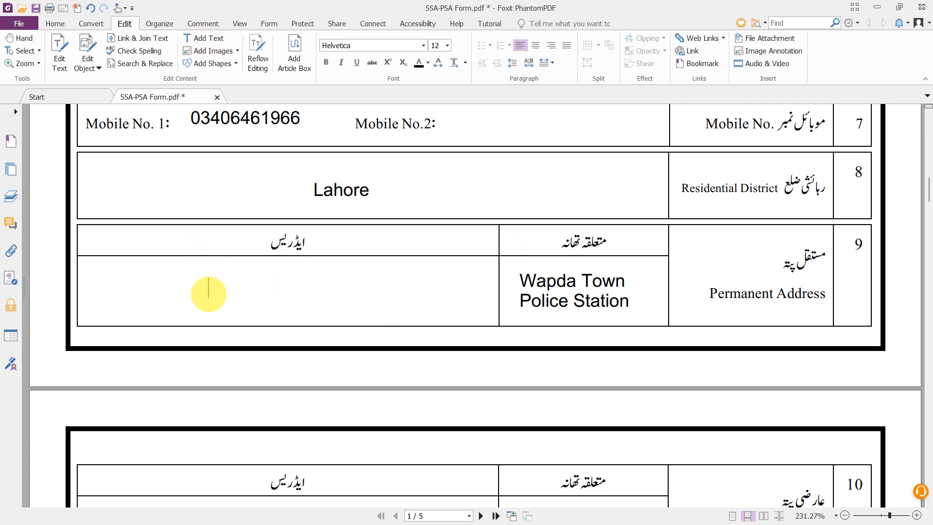
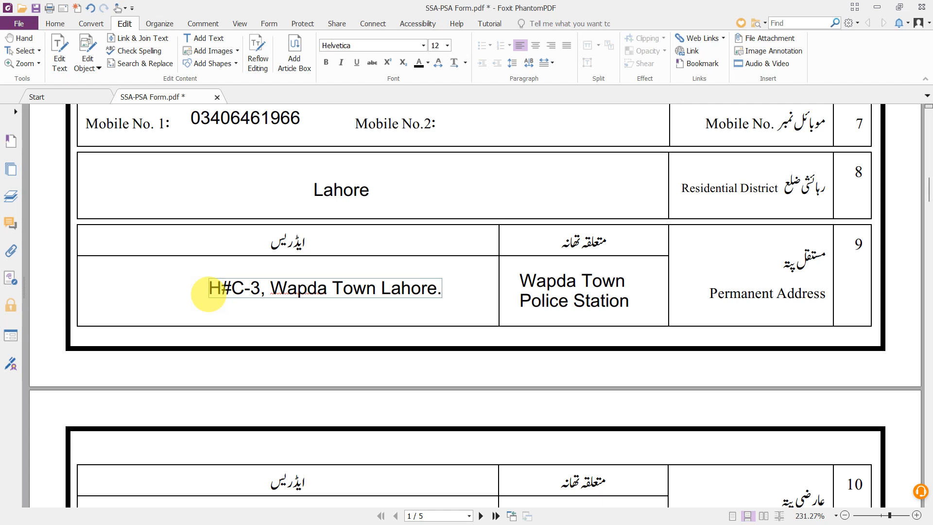
{"action": "scroll", "coordinate": [208, 289], "scroll_direction": "down", "scroll_amount": 3}
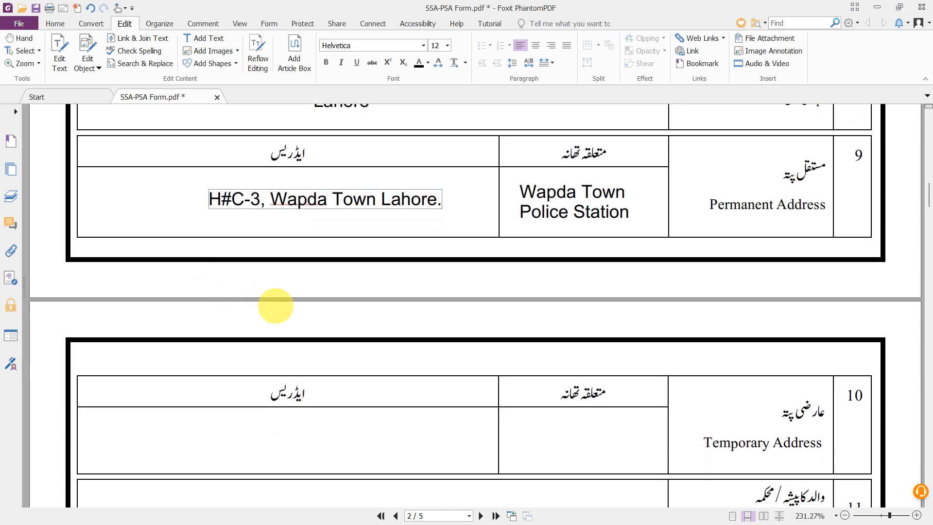
{"action": "scroll", "coordinate": [276, 305], "scroll_direction": "down", "scroll_amount": 3}
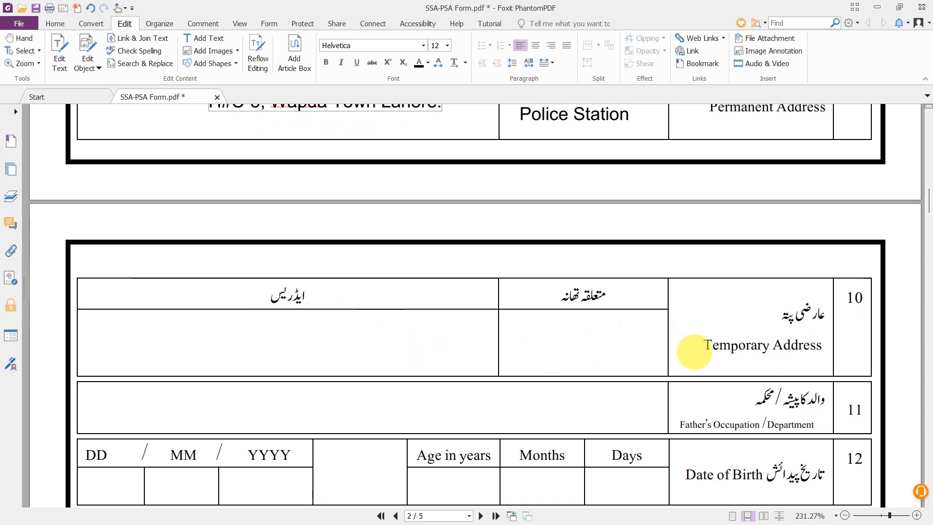
{"action": "scroll", "coordinate": [693, 351], "scroll_direction": "up", "scroll_amount": 3}
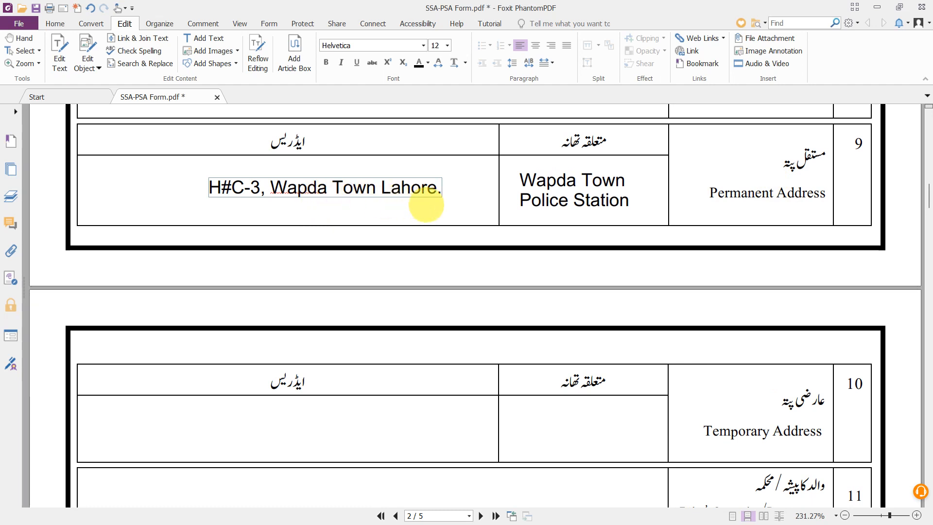
{"action": "scroll", "coordinate": [549, 201], "scroll_direction": "down", "scroll_amount": 1}
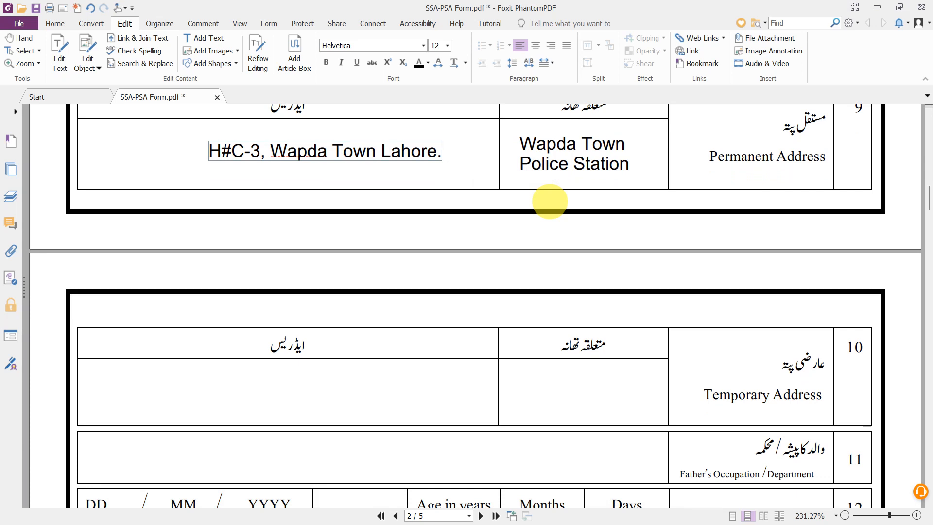
{"action": "scroll", "coordinate": [549, 201], "scroll_direction": "up", "scroll_amount": 1}
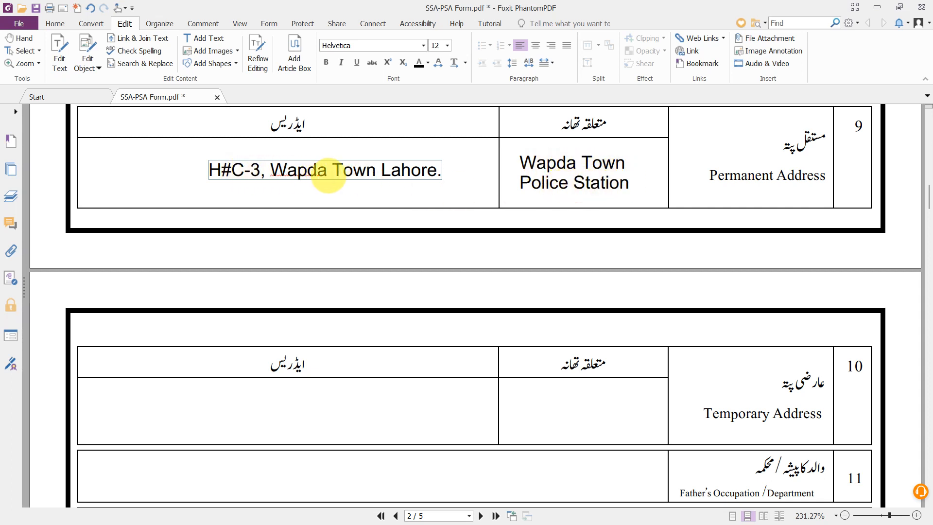
{"action": "scroll", "coordinate": [328, 175], "scroll_direction": "down", "scroll_amount": 1}
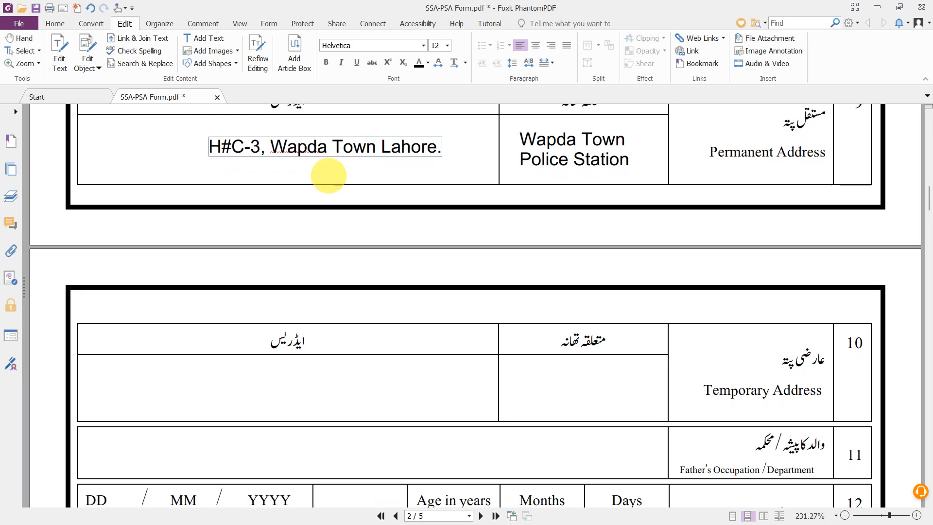
{"action": "scroll", "coordinate": [328, 176], "scroll_direction": "down", "scroll_amount": 1}
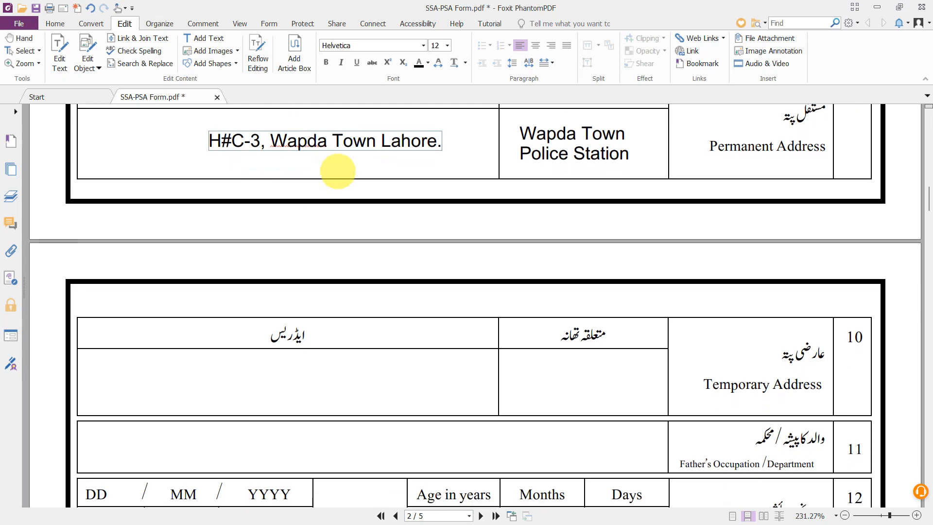
{"action": "scroll", "coordinate": [428, 251], "scroll_direction": "down", "scroll_amount": 3}
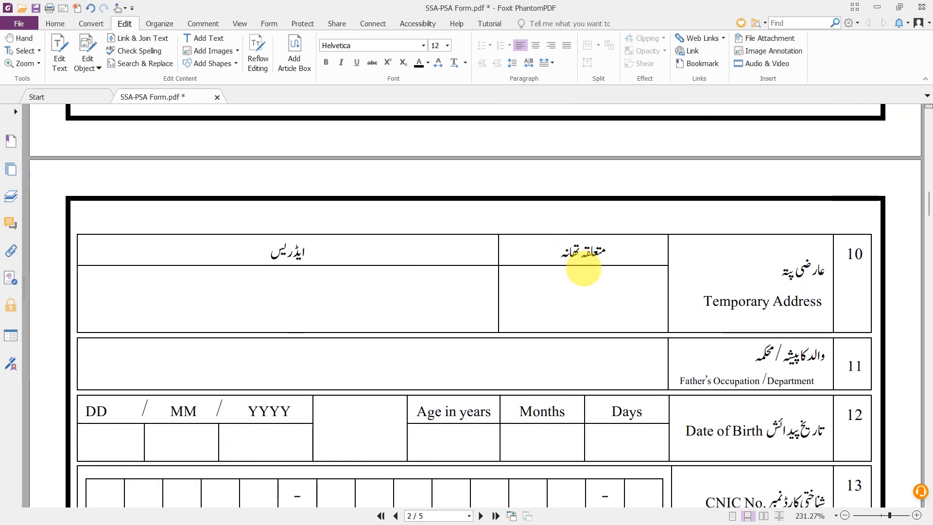
{"action": "left_click", "coordinate": [564, 301]}
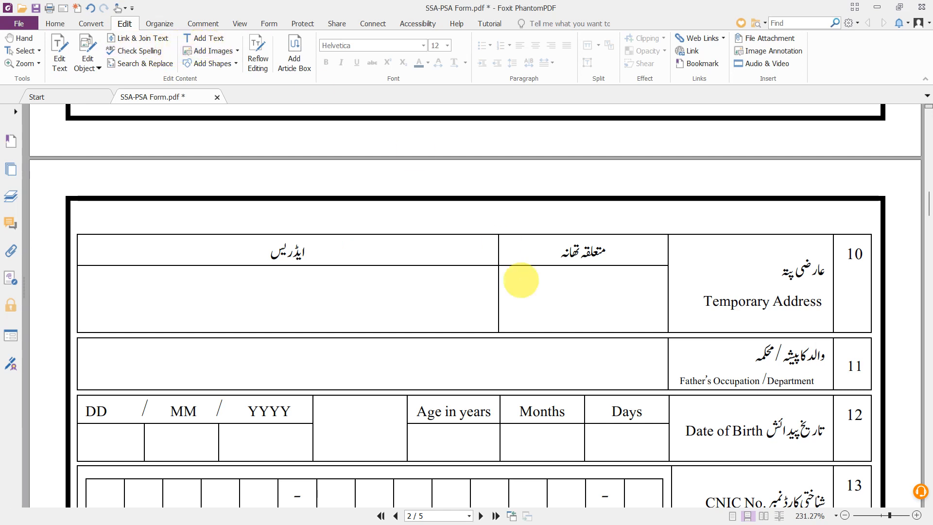
{"action": "scroll", "coordinate": [425, 216], "scroll_direction": "up", "scroll_amount": 2}
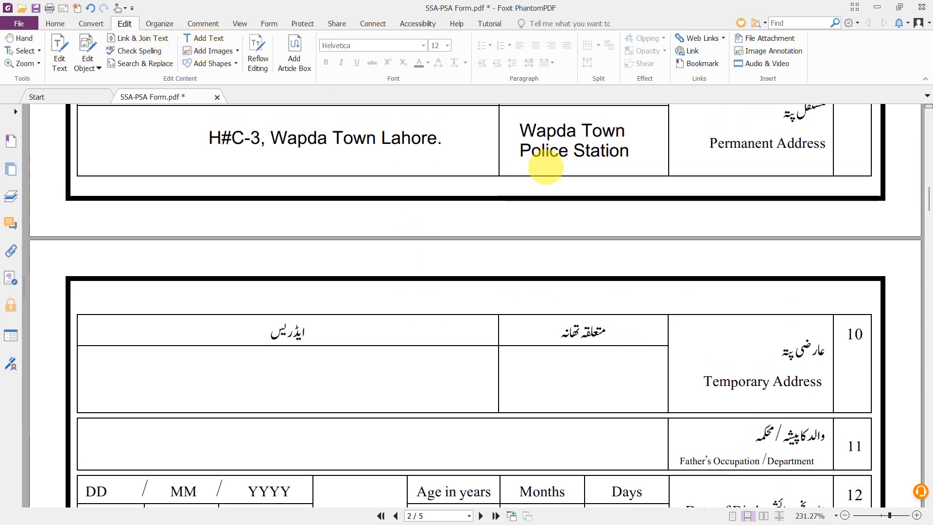
{"action": "scroll", "coordinate": [493, 300], "scroll_direction": "down", "scroll_amount": 2}
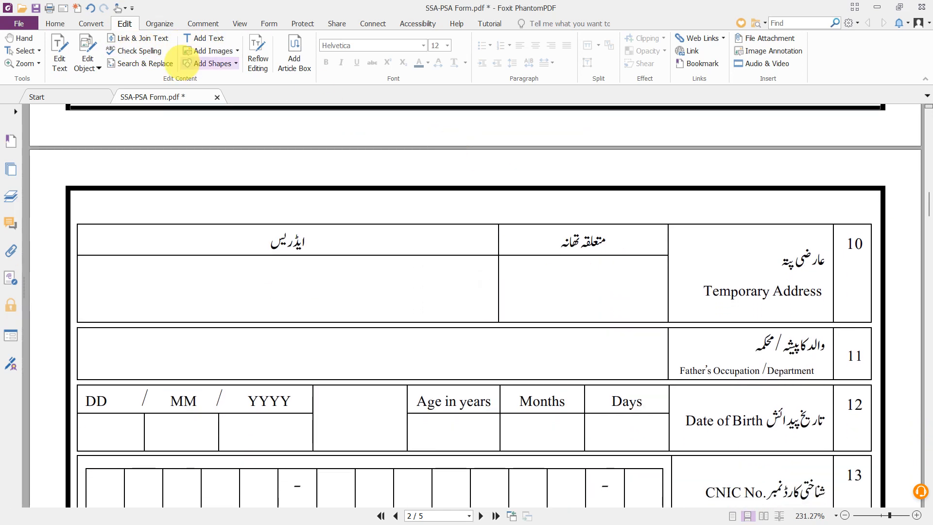
- Add 'GCU Police Station' in row 10's police station cell, shifted left to fit the cell
{"action": "left_click", "coordinate": [197, 38]}
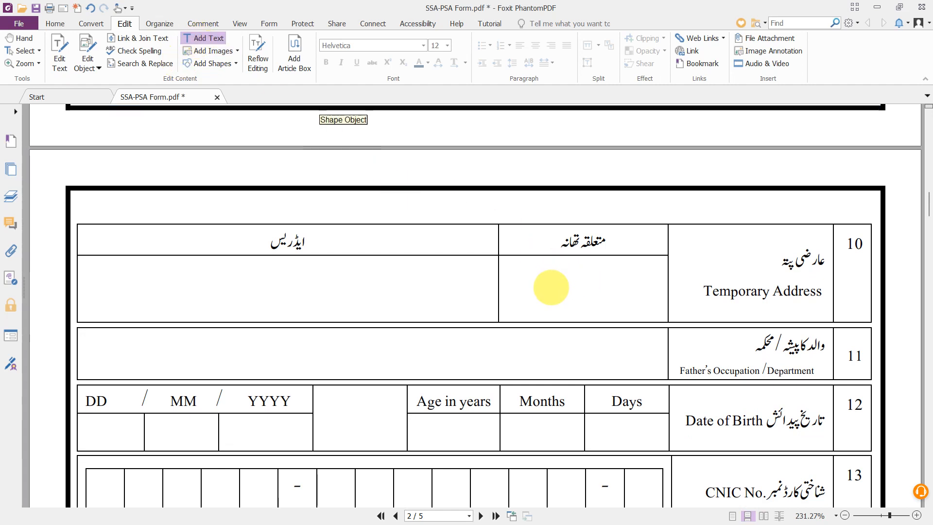
{"action": "left_click", "coordinate": [542, 291]}
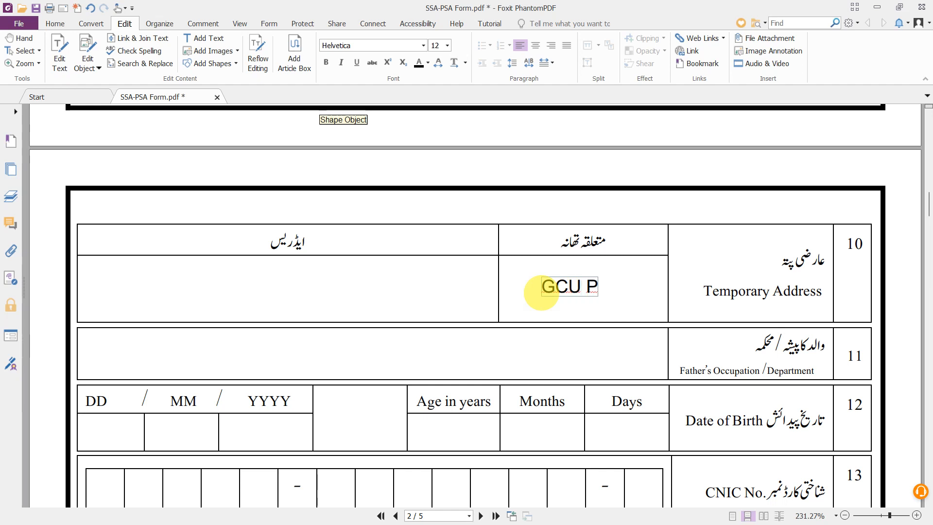
{"action": "type", "text": "olice Station"}
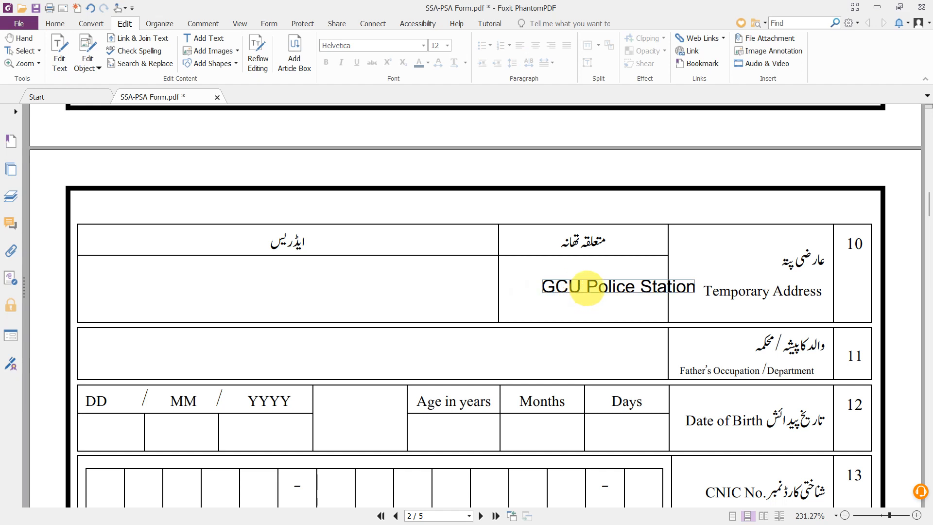
{"action": "left_click_drag", "start_coordinate": [590, 289], "coordinate": [550, 291]}
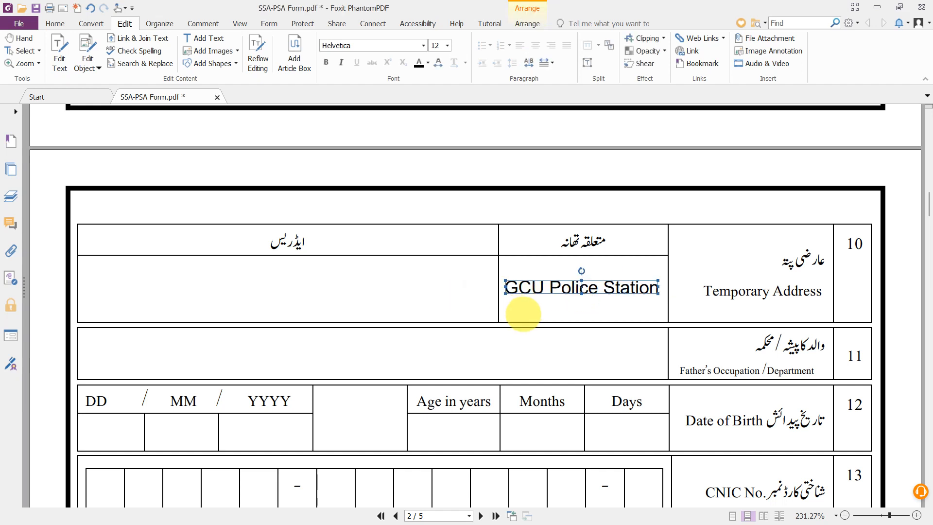
{"action": "left_click", "coordinate": [351, 282]}
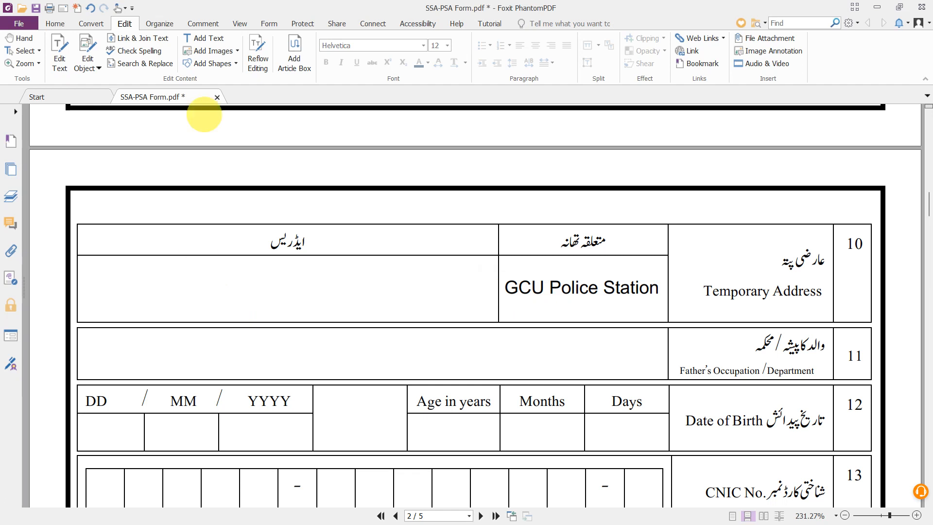
{"action": "left_click", "coordinate": [203, 38]}
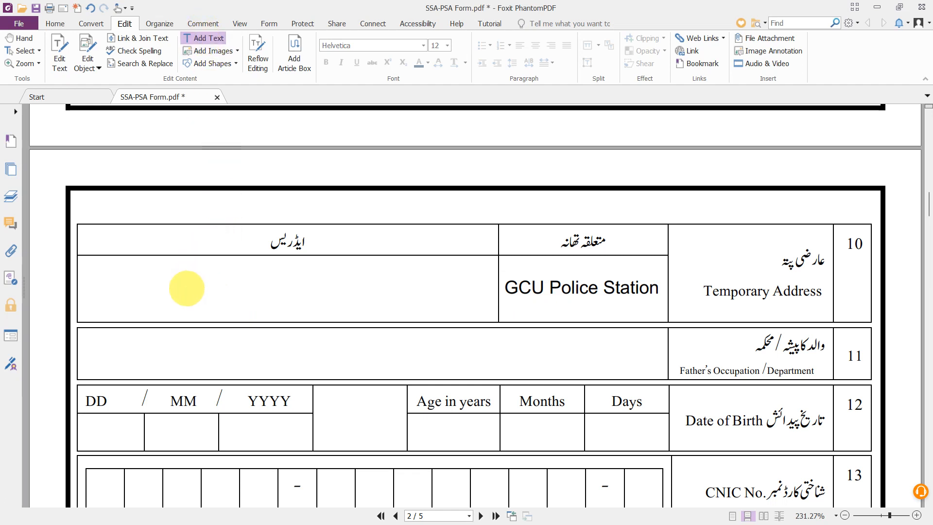
- Type the temporary house address into row 10's address cell, then scroll down to the Date of Birth row
{"action": "left_click", "coordinate": [186, 288]}
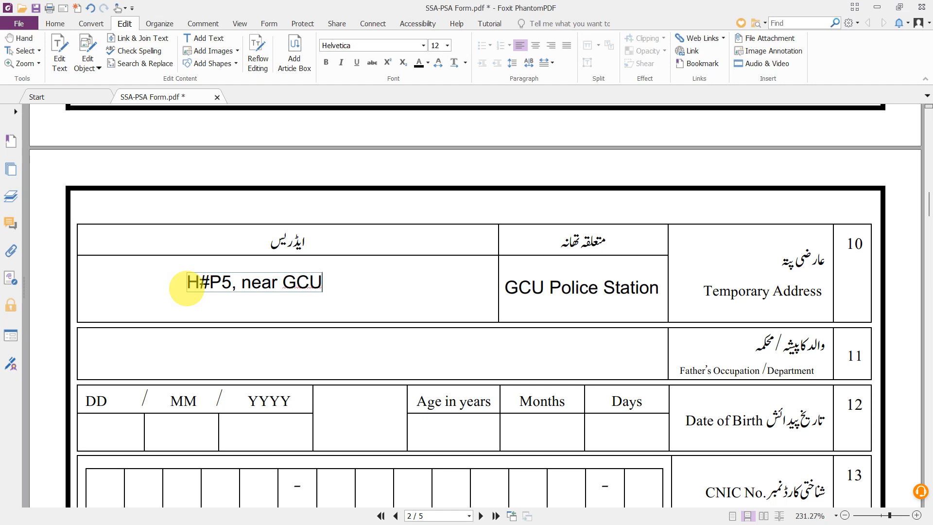
{"action": "scroll", "coordinate": [235, 292], "scroll_direction": "up", "scroll_amount": 2}
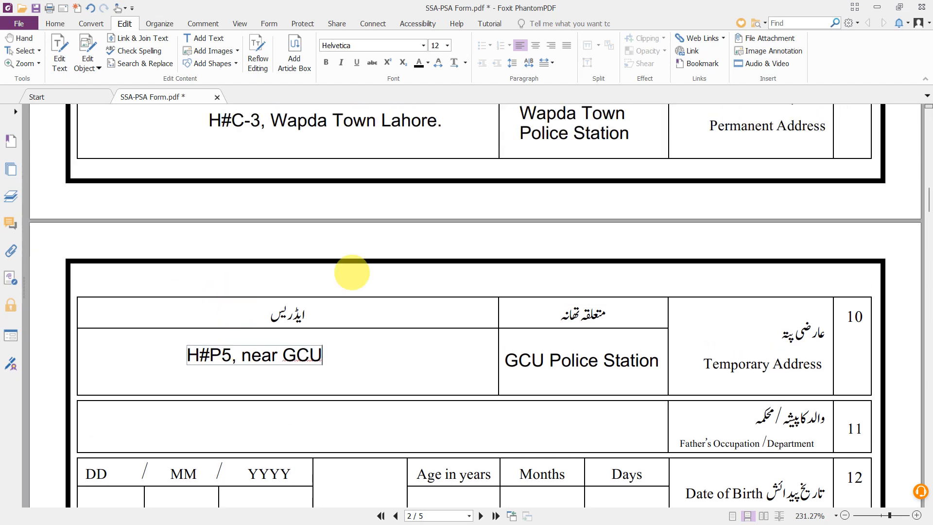
{"action": "scroll", "coordinate": [410, 198], "scroll_direction": "up", "scroll_amount": 2}
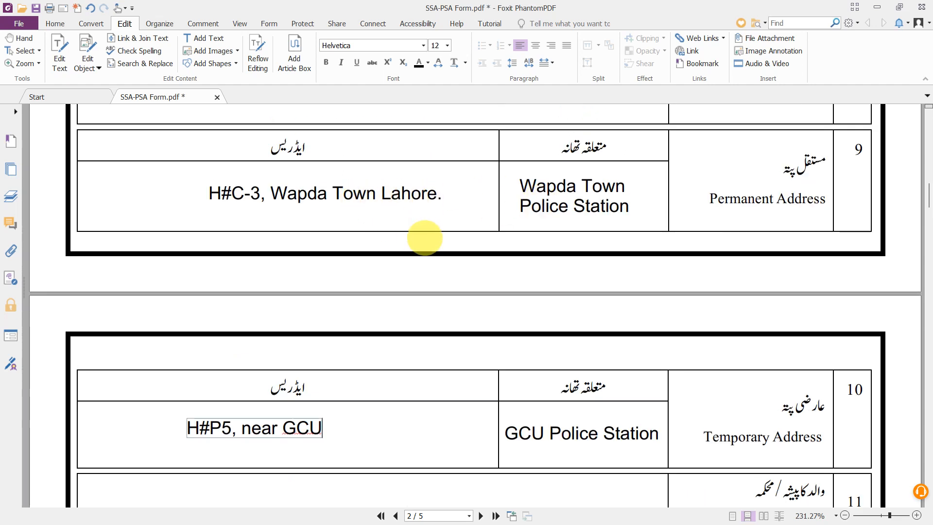
{"action": "scroll", "coordinate": [430, 238], "scroll_direction": "down", "scroll_amount": 1}
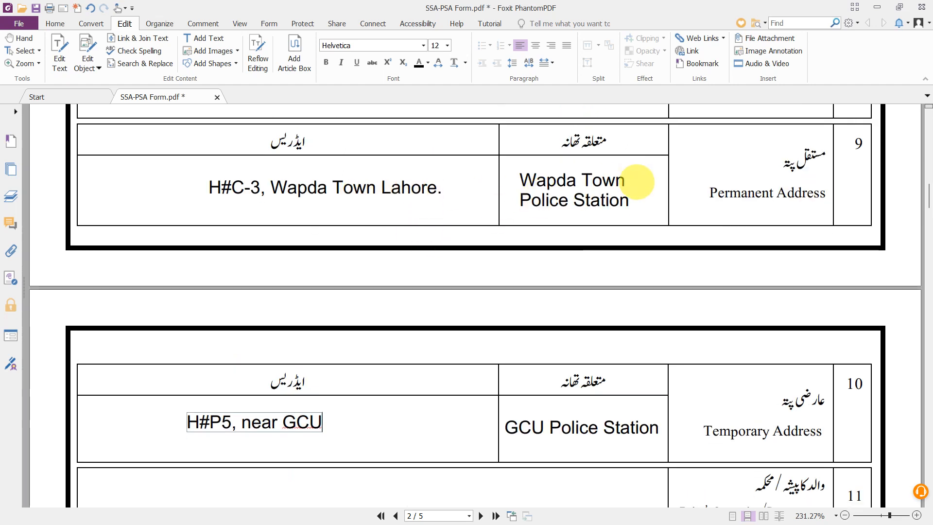
{"action": "scroll", "coordinate": [469, 211], "scroll_direction": "down", "scroll_amount": 1}
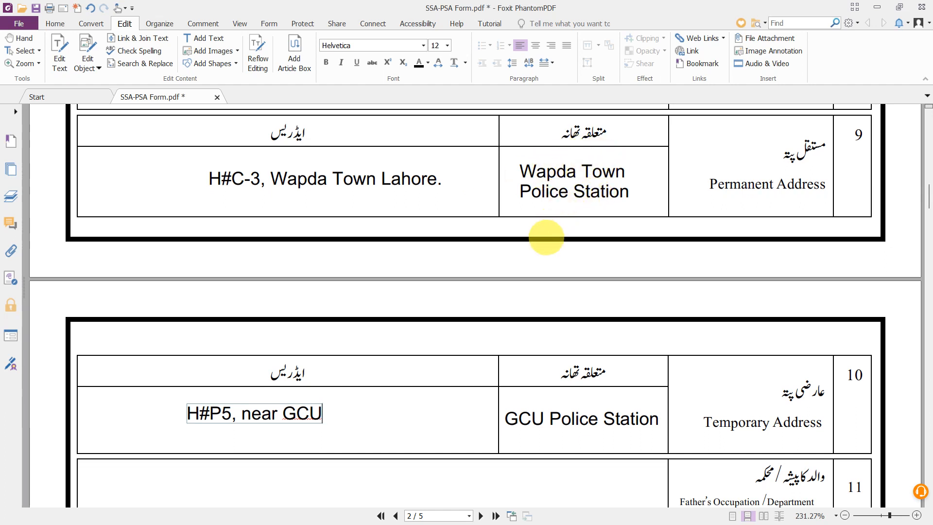
{"action": "scroll", "coordinate": [546, 236], "scroll_direction": "down", "scroll_amount": 3}
{"action": "scroll", "coordinate": [546, 237], "scroll_direction": "down", "scroll_amount": 5}
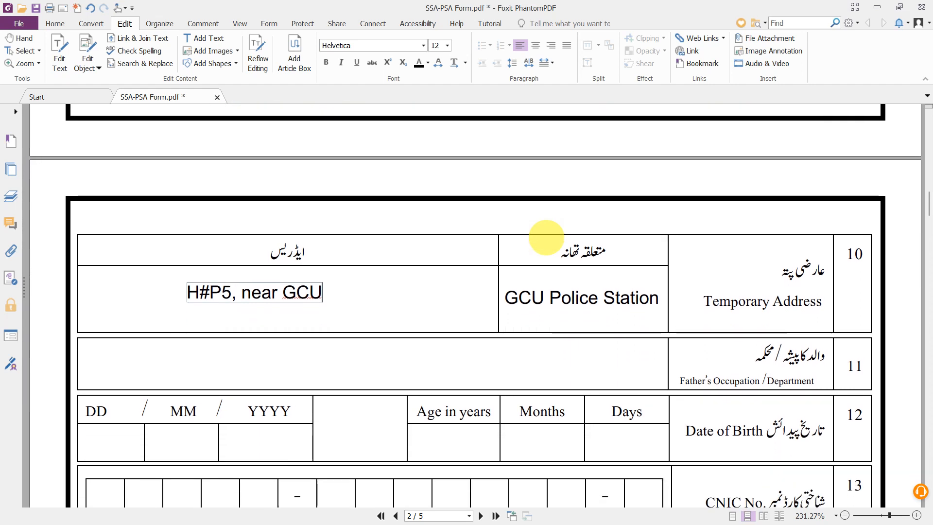
{"action": "scroll", "coordinate": [624, 298], "scroll_direction": "down", "scroll_amount": 2}
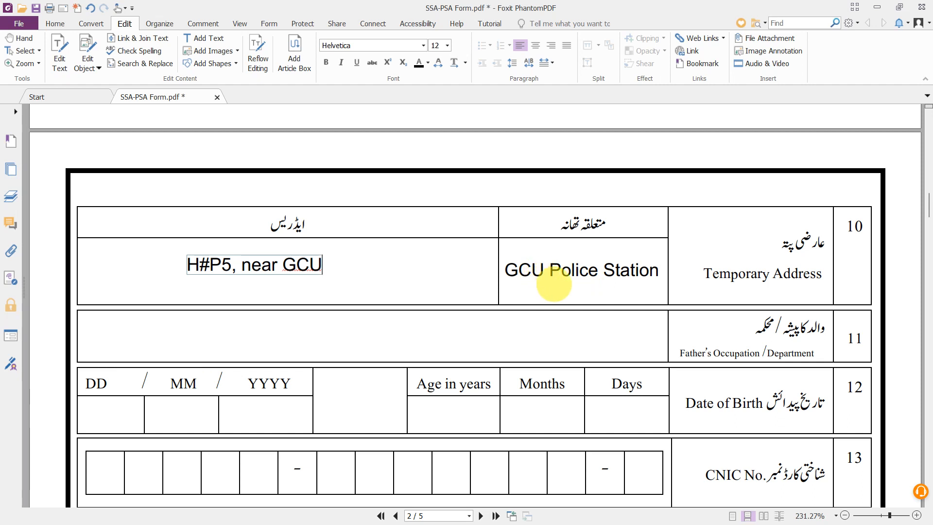
{"action": "scroll", "coordinate": [553, 282], "scroll_direction": "down", "scroll_amount": 1}
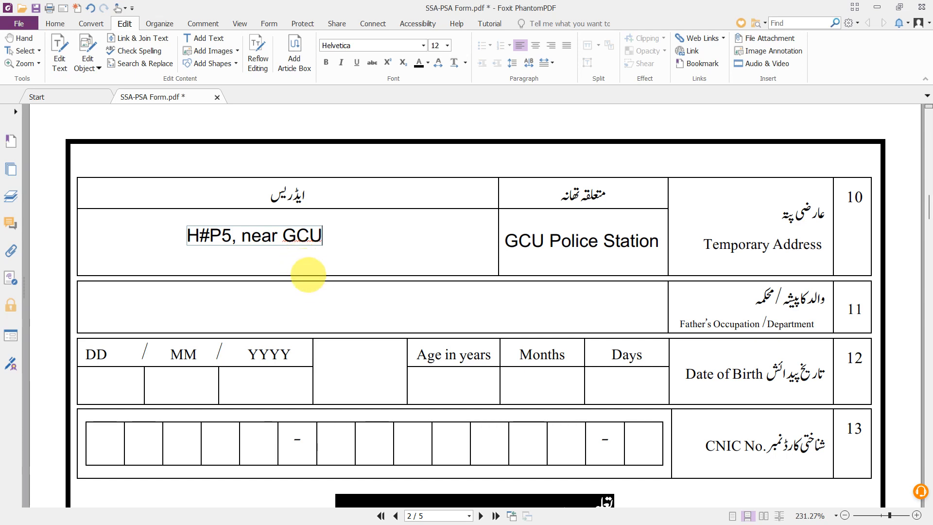
{"action": "scroll", "coordinate": [321, 288], "scroll_direction": "down", "scroll_amount": 3}
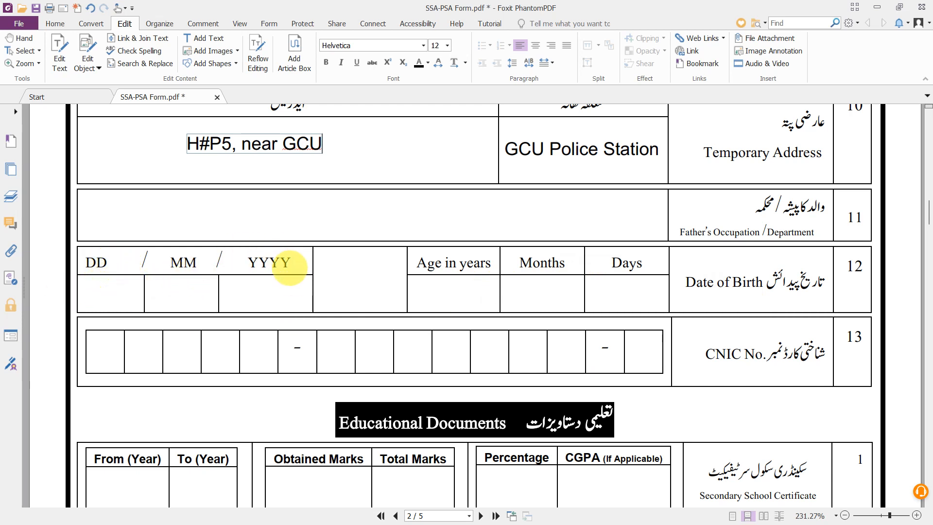
- Add text to the Date of Birth DD, MM and YYYY (2001) cells, then switch to Chrome
{"action": "left_click", "coordinate": [204, 38]}
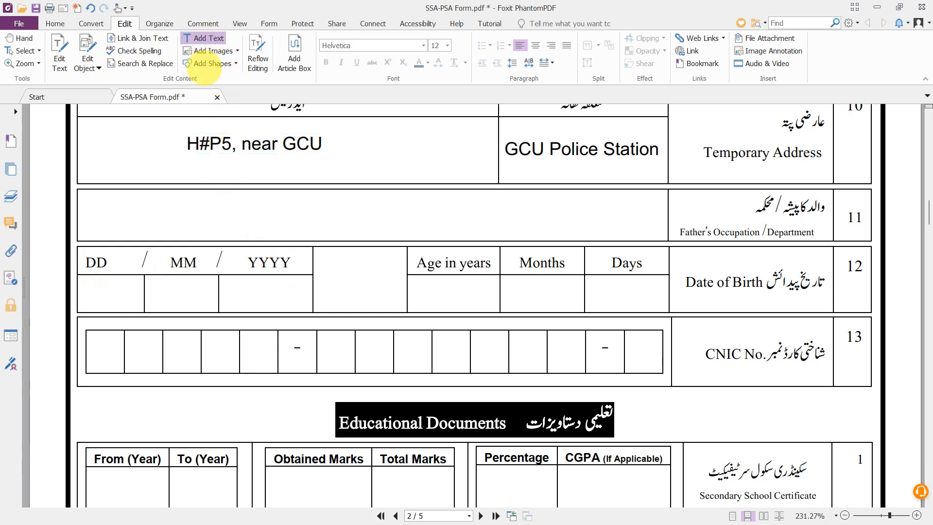
{"action": "left_click", "coordinate": [94, 295]}
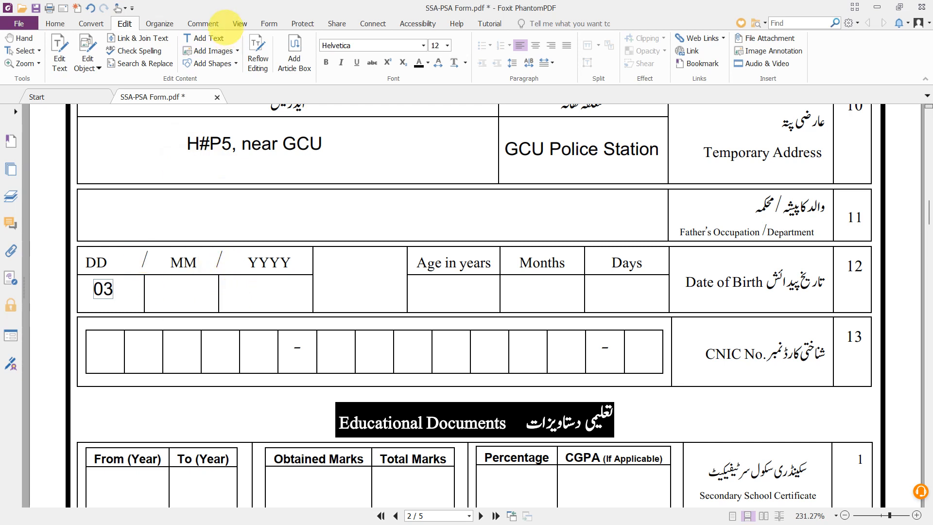
{"action": "left_click", "coordinate": [209, 50]}
{"action": "left_click", "coordinate": [204, 38]}
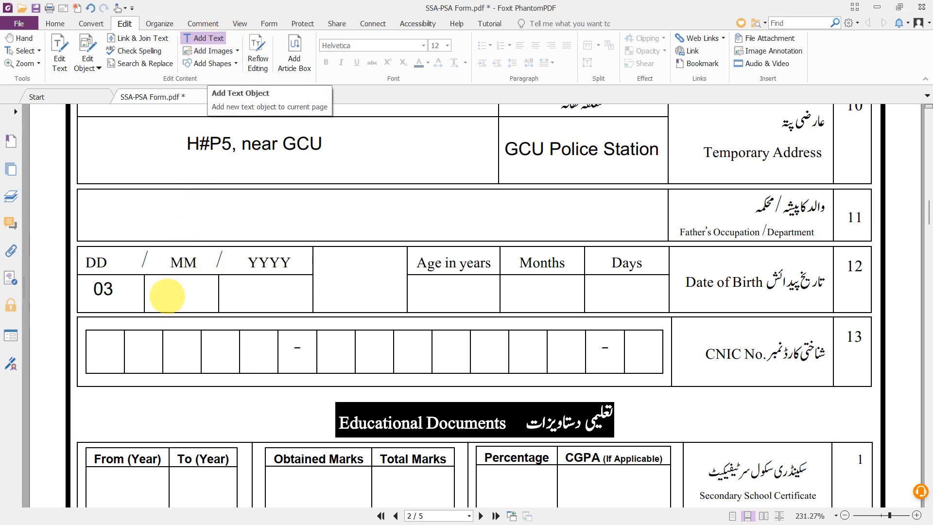
{"action": "left_click", "coordinate": [166, 296]}
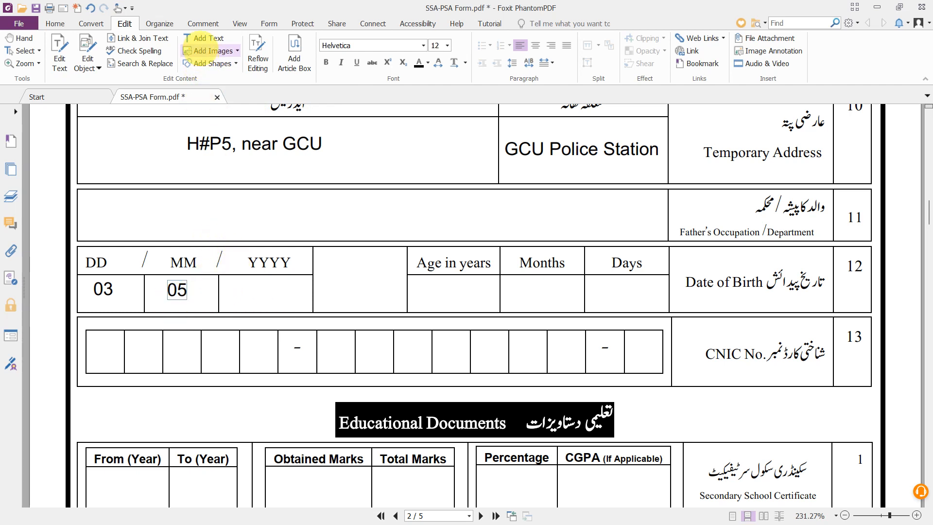
{"action": "left_click", "coordinate": [204, 38]}
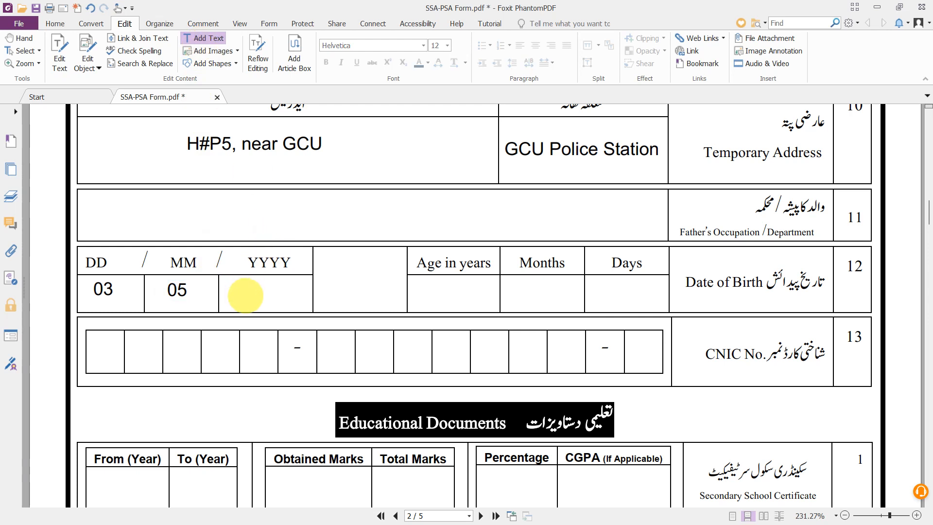
{"action": "left_click", "coordinate": [245, 295]}
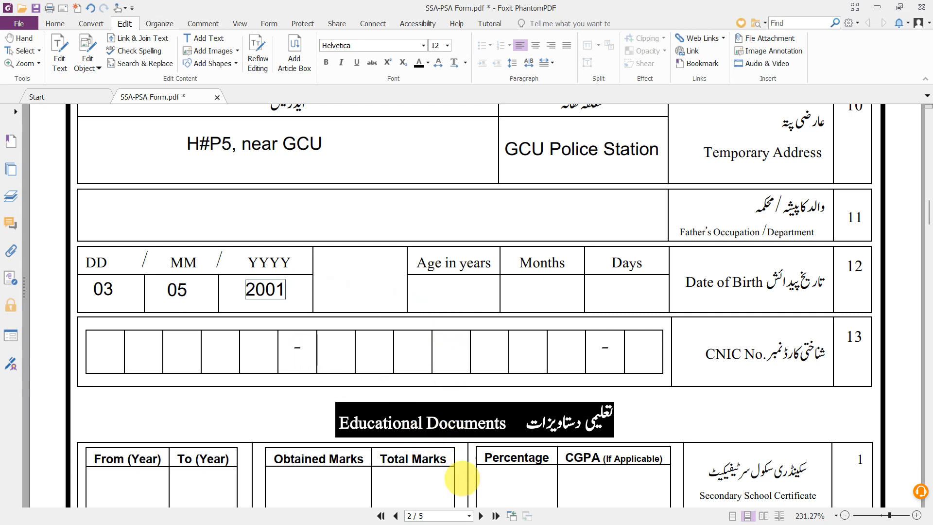
{"action": "left_click", "coordinate": [480, 510]}
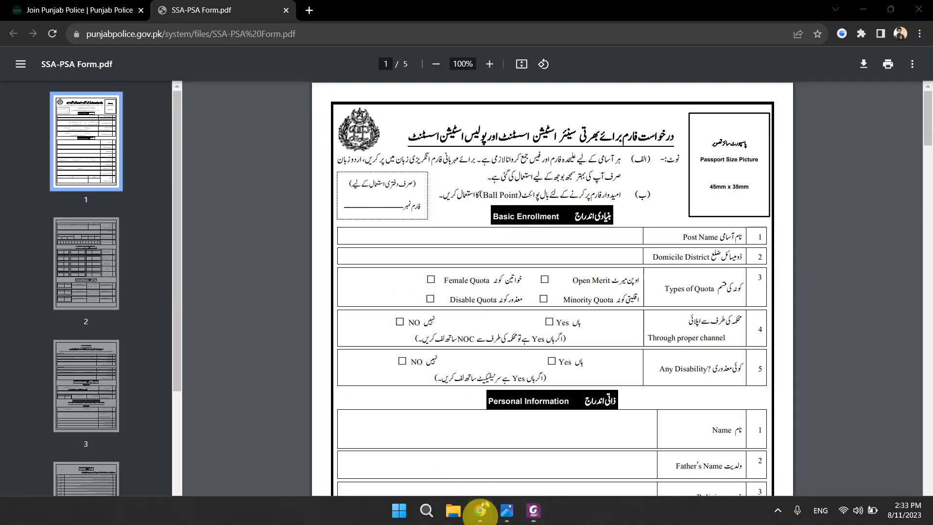
- Search Google for 'age calculator' in a new tab and open Calculator.net's Age Calculator
{"action": "left_click", "coordinate": [309, 10]}
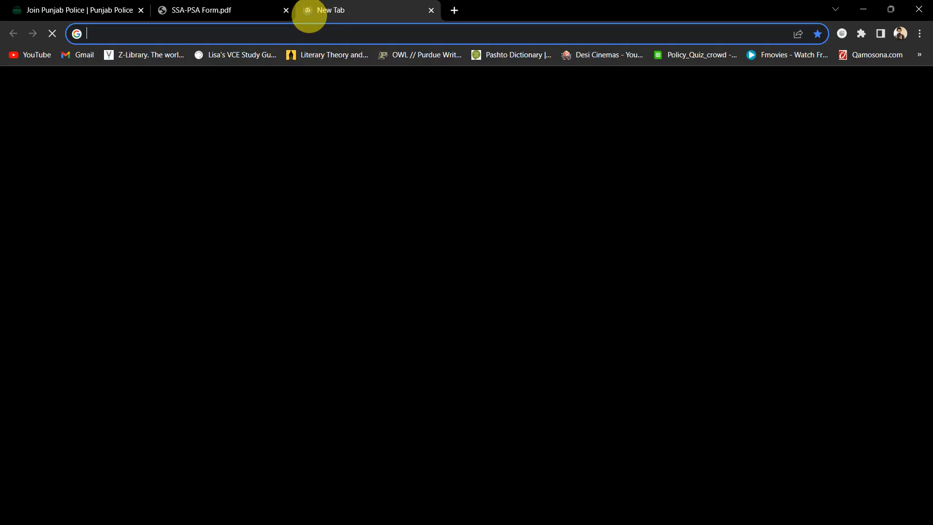
{"action": "type", "text": "age cal"}
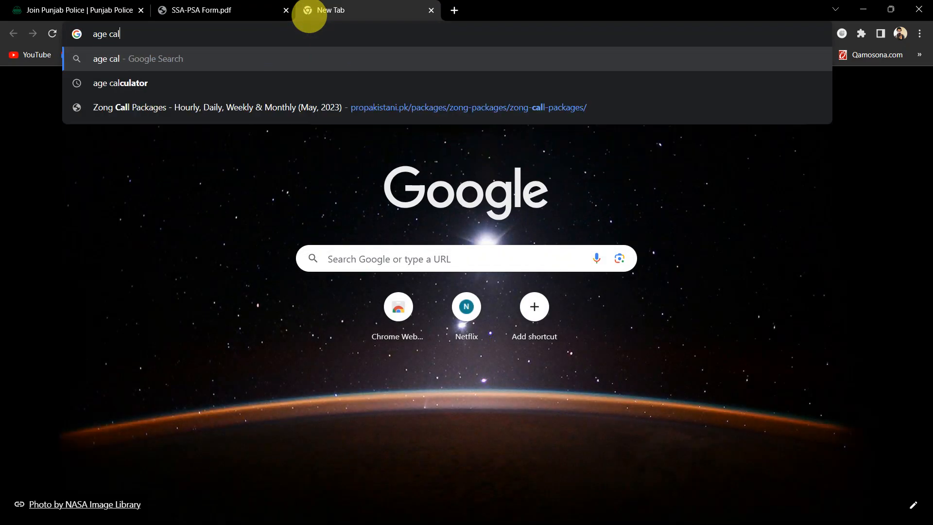
{"action": "key", "text": "Down"}
{"action": "key", "text": "Return"}
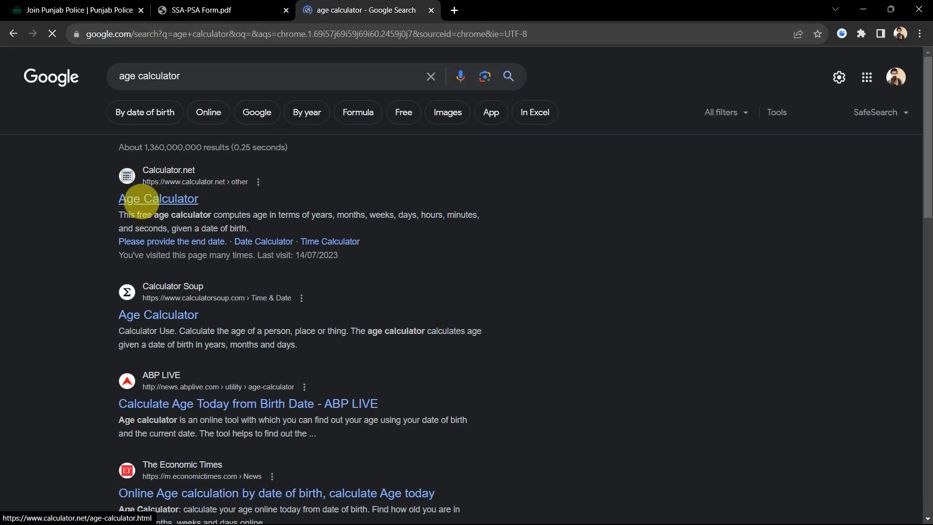
{"action": "left_click", "coordinate": [141, 199]}
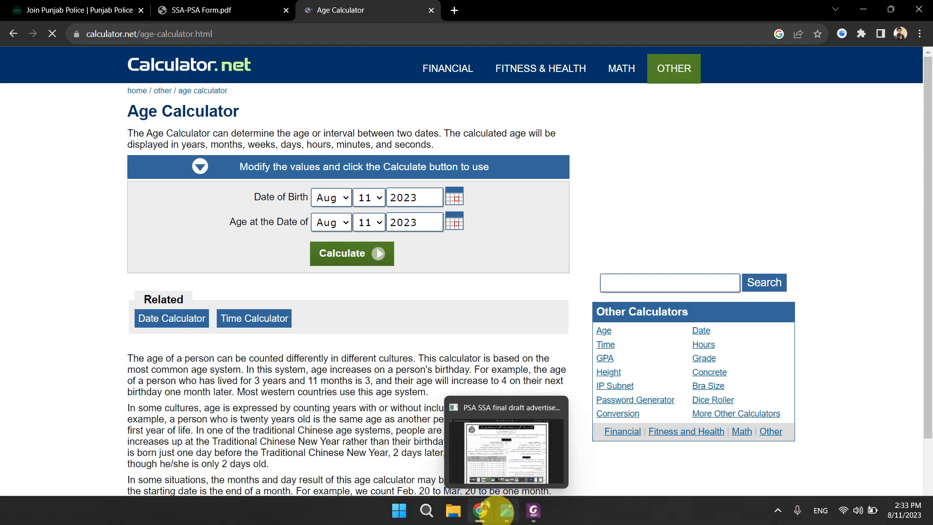
- Set the calculator's Date of Birth to May 3, 2001
{"action": "left_click", "coordinate": [480, 510]}
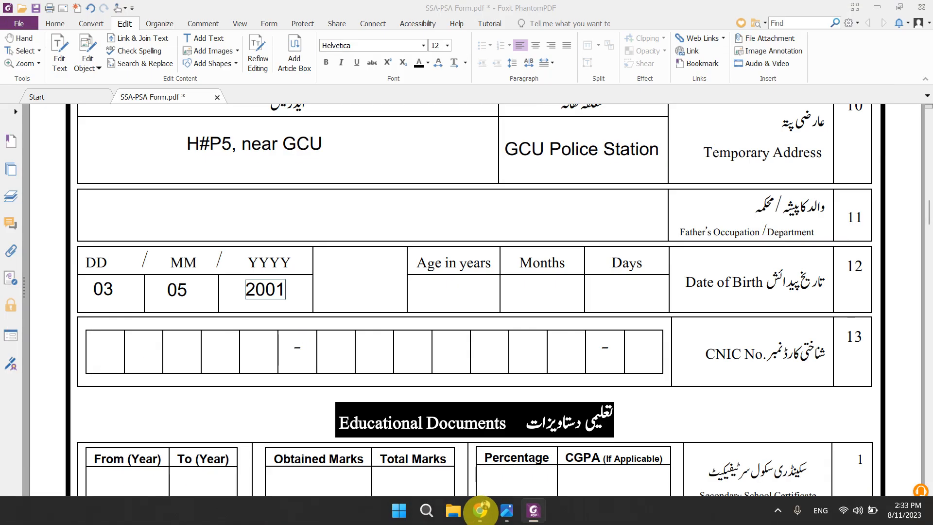
{"action": "left_click", "coordinate": [480, 510]}
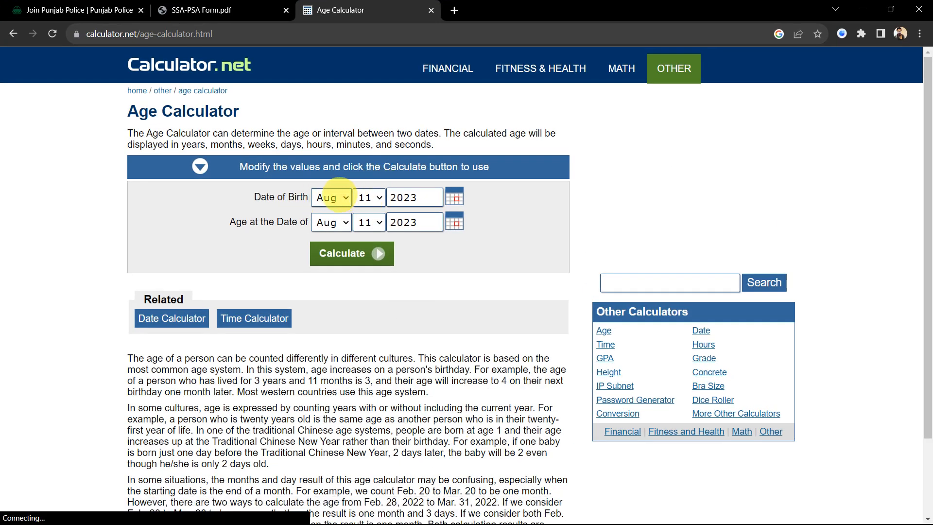
{"action": "left_click", "coordinate": [346, 197]}
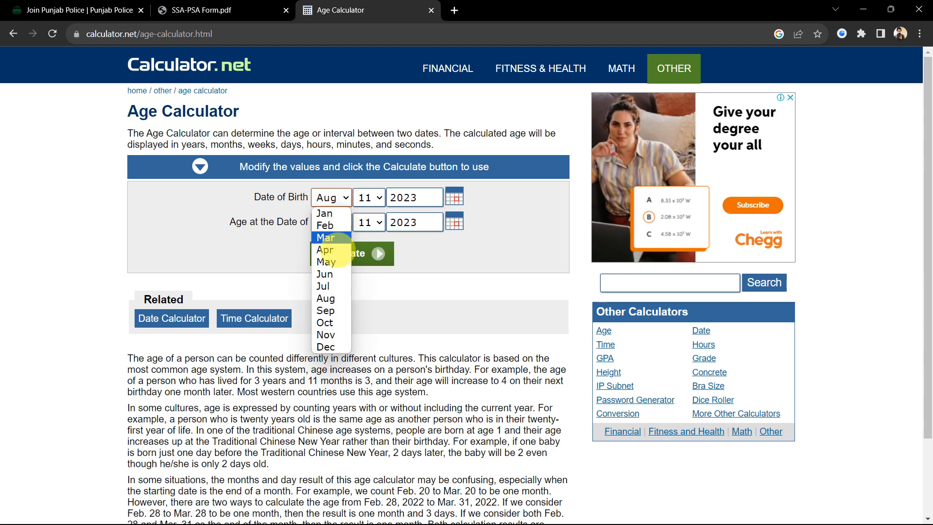
{"action": "left_click", "coordinate": [333, 261]}
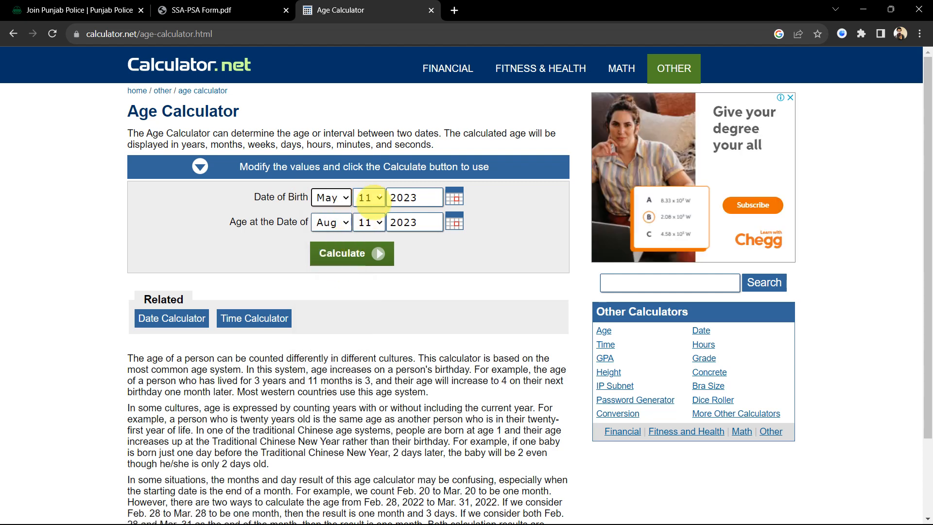
{"action": "left_click", "coordinate": [369, 197]}
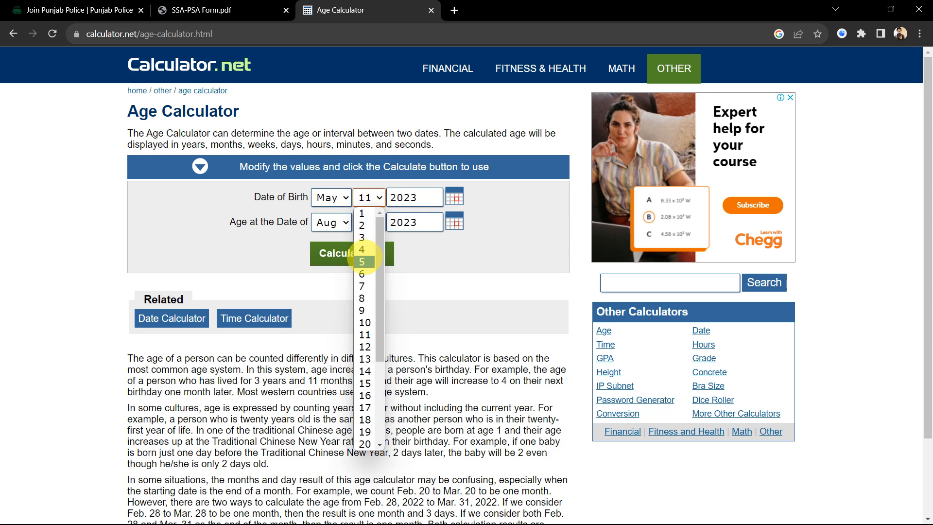
{"action": "left_click", "coordinate": [362, 237]}
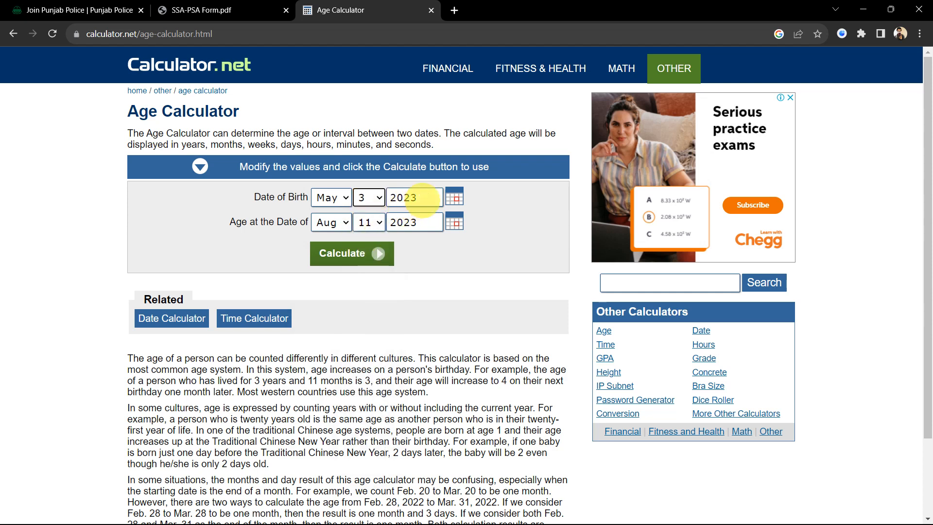
{"action": "left_click", "coordinate": [419, 202]}
{"action": "key", "text": "BackSpace"}
{"action": "key", "text": "BackSpace"}
{"action": "type", "text": "01"}
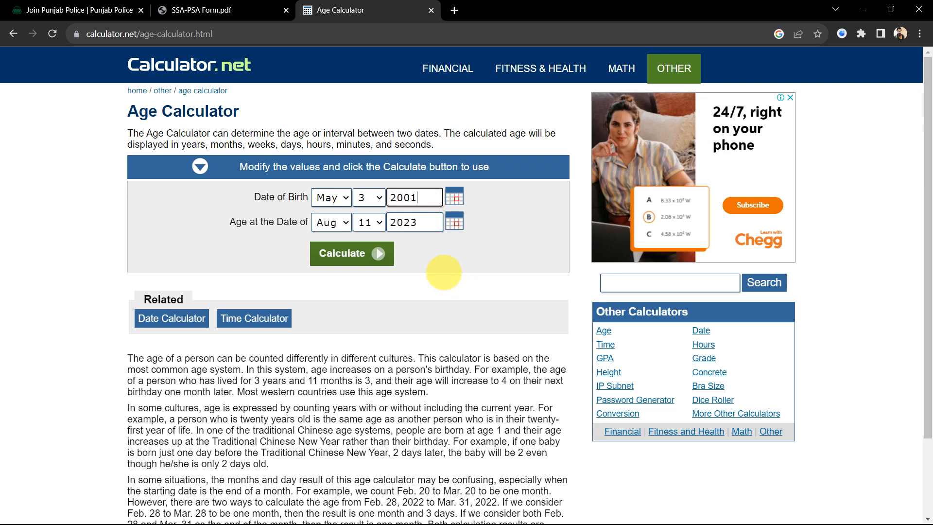
{"action": "left_click", "coordinate": [444, 272]}
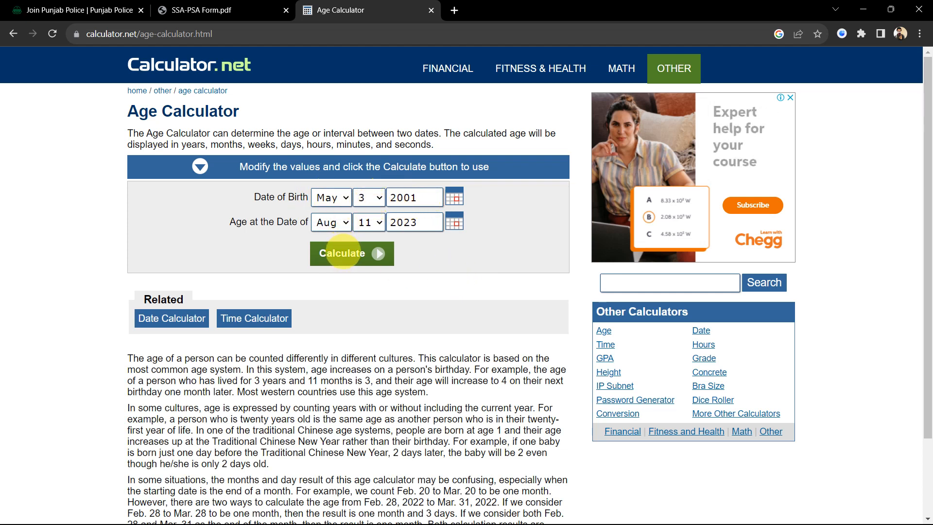
- Calculate the age as 22 years 3 months 8 days and return to the form
{"action": "left_click", "coordinate": [343, 253]}
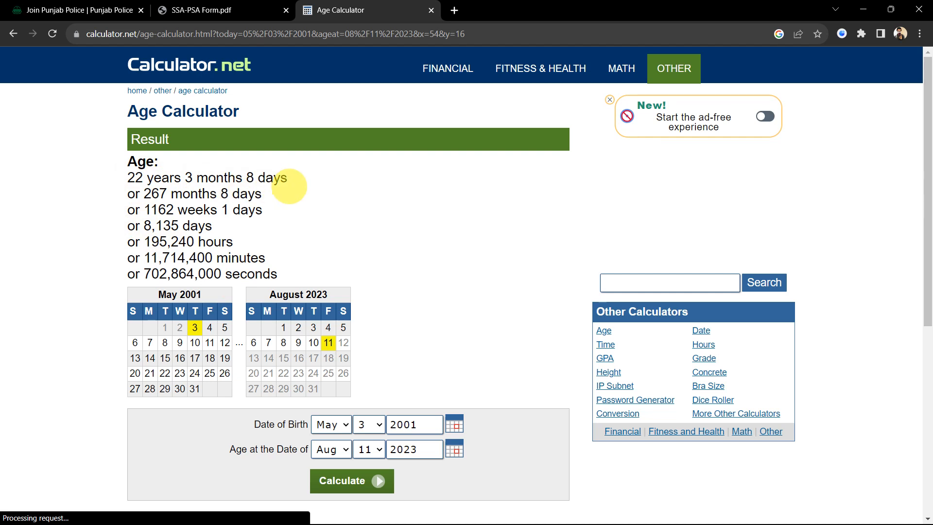
{"action": "left_click", "coordinate": [216, 9]}
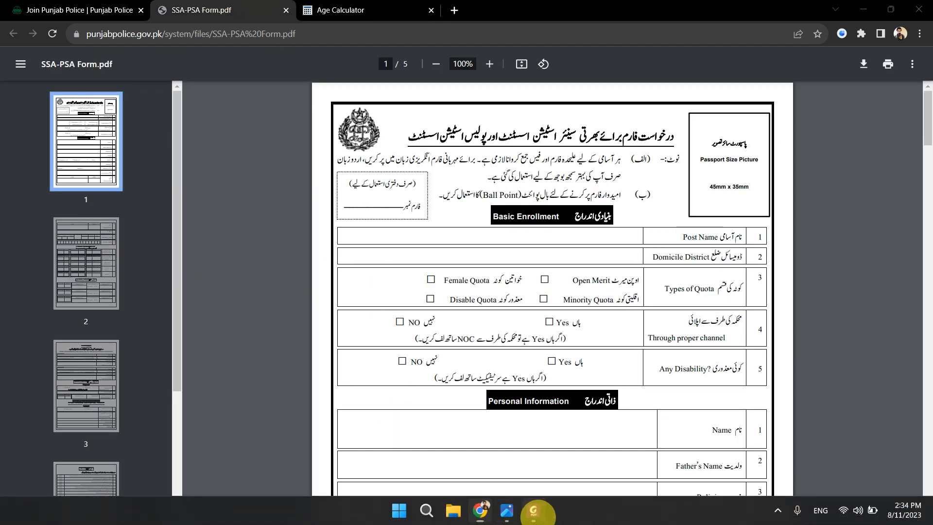
{"action": "left_click", "coordinate": [533, 510]}
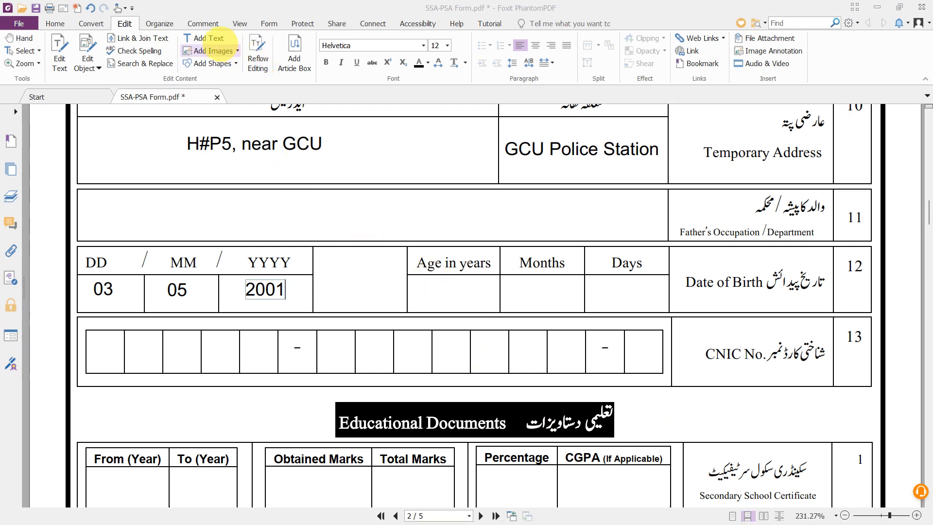
- Type 22, 03 and 10 into the Age years, Months and Days cells, then scroll to Educational Documents
{"action": "left_click", "coordinate": [203, 38]}
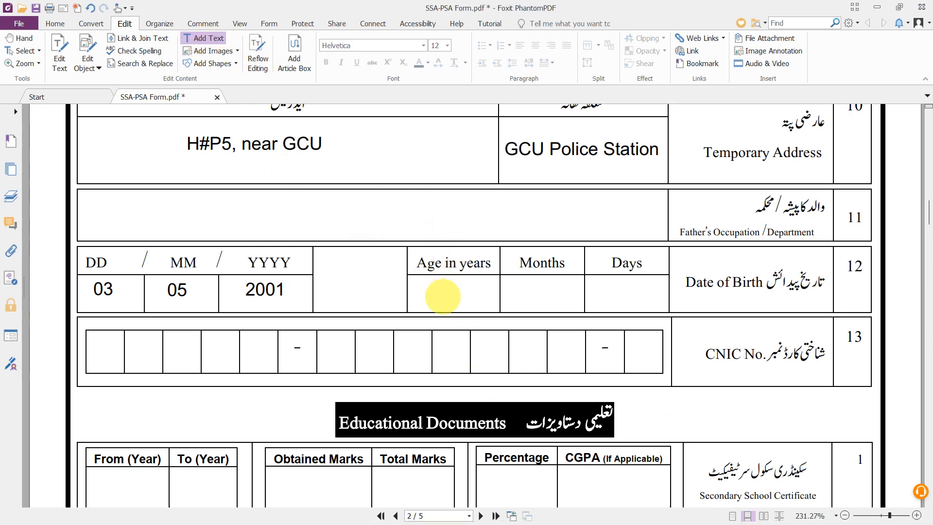
{"action": "left_click", "coordinate": [442, 292]}
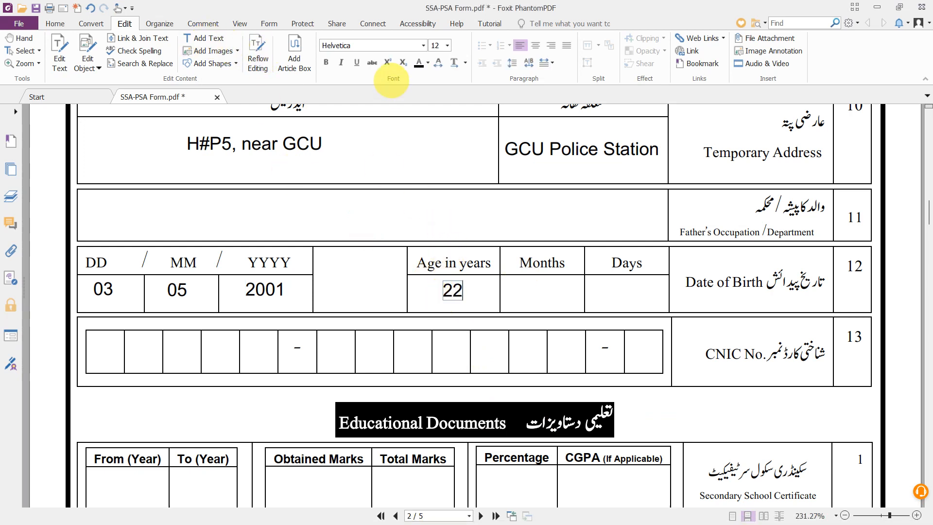
{"action": "left_click", "coordinate": [195, 42]}
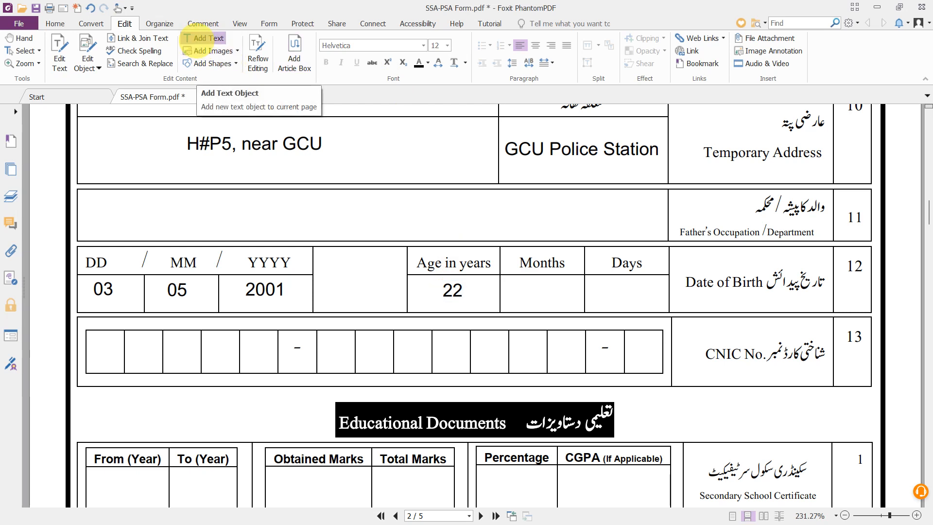
{"action": "left_click", "coordinate": [536, 291]}
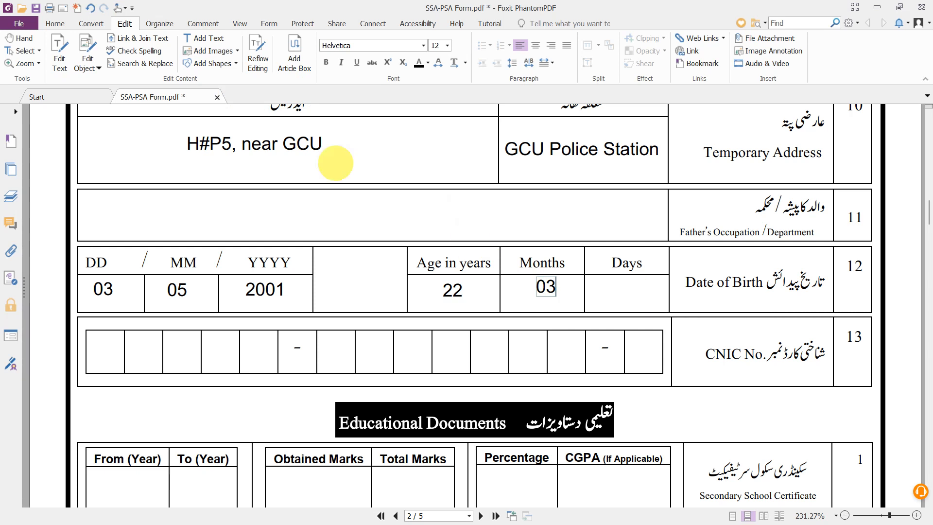
{"action": "left_click", "coordinate": [196, 40]}
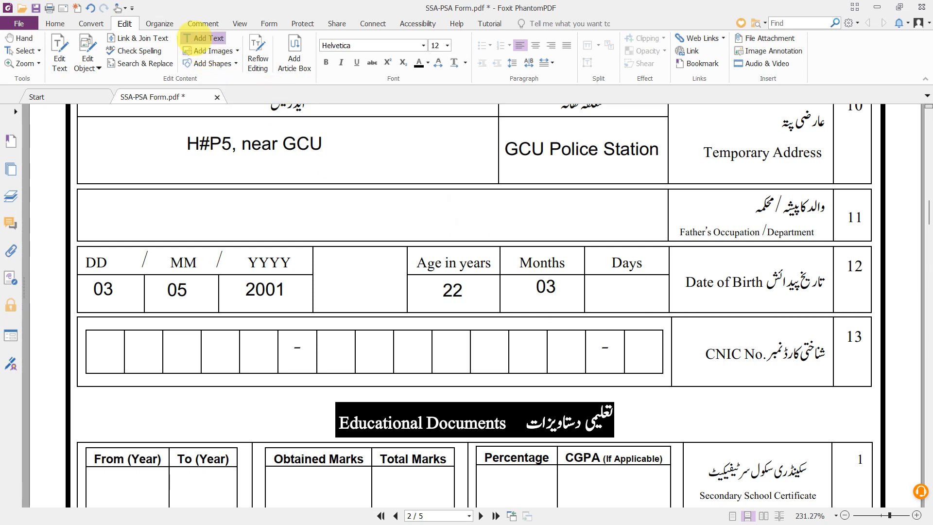
{"action": "left_click", "coordinate": [607, 293]}
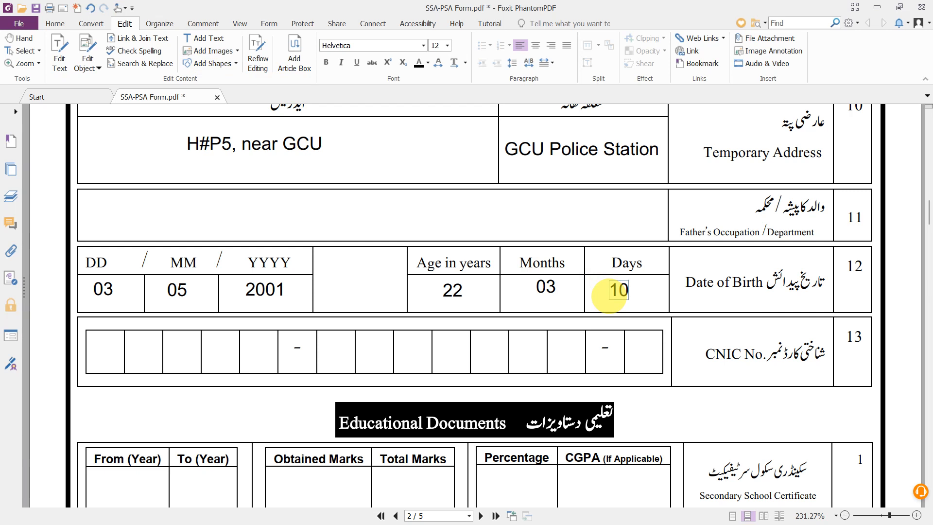
{"action": "scroll", "coordinate": [608, 295], "scroll_direction": "down", "scroll_amount": 1}
{"action": "scroll", "coordinate": [605, 294], "scroll_direction": "down", "scroll_amount": 1}
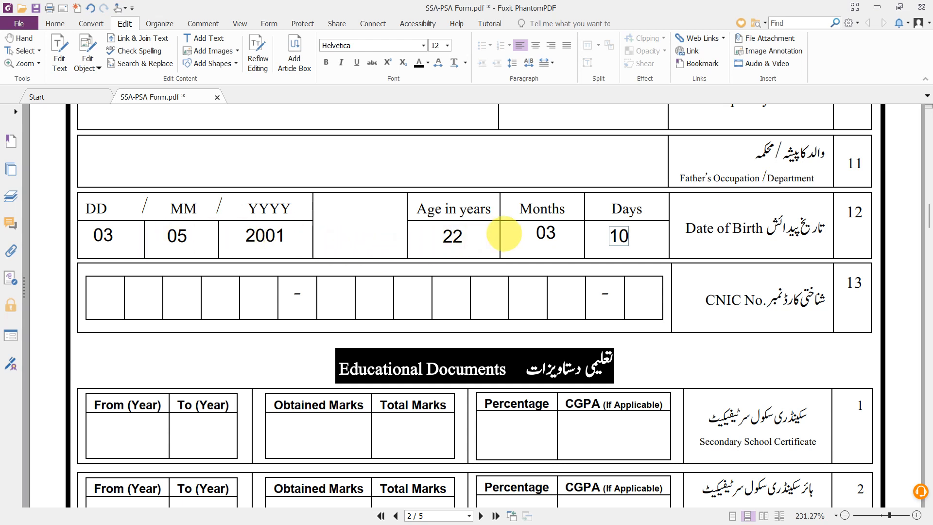
{"action": "scroll", "coordinate": [514, 233], "scroll_direction": "down", "scroll_amount": 2}
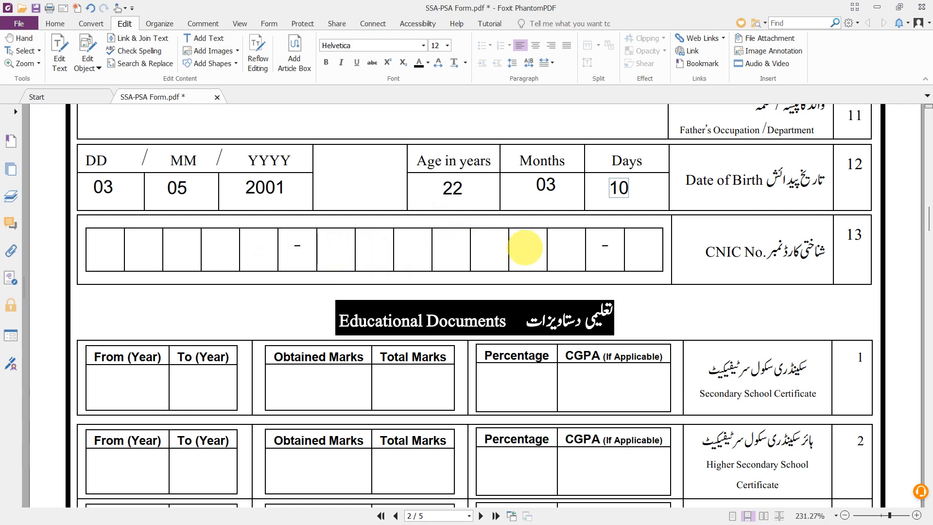
{"action": "scroll", "coordinate": [525, 247], "scroll_direction": "down", "scroll_amount": 3}
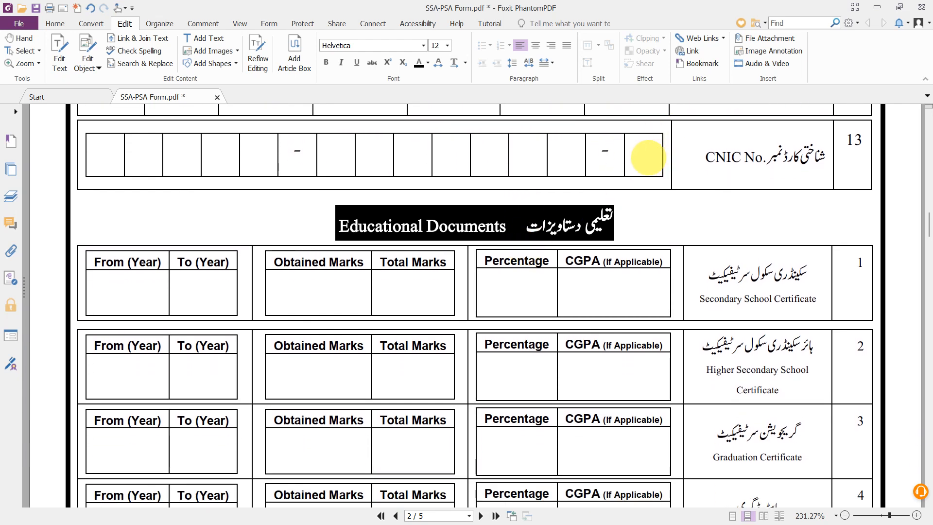
{"action": "scroll", "coordinate": [632, 244], "scroll_direction": "down", "scroll_amount": 2}
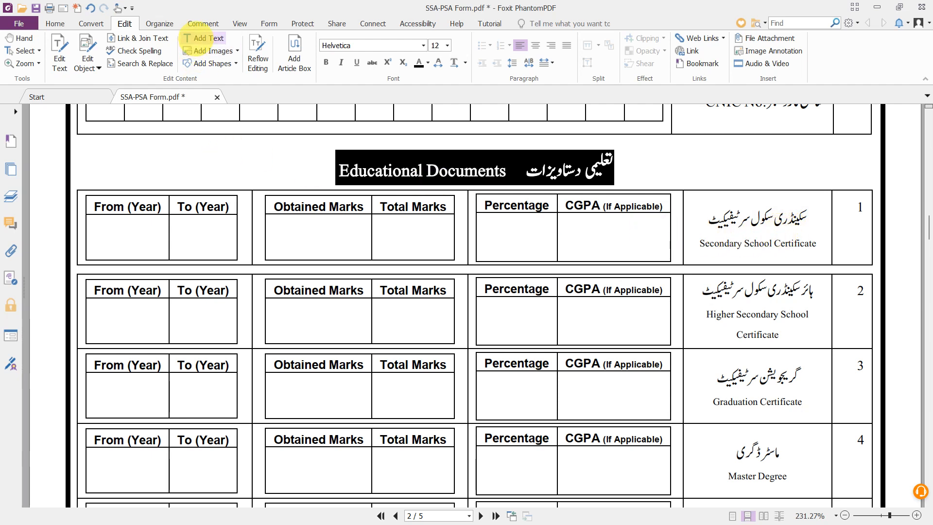
- Enter 2016 and 2018 in the Secondary School Certificate From and To year cells
{"action": "left_click", "coordinate": [204, 37]}
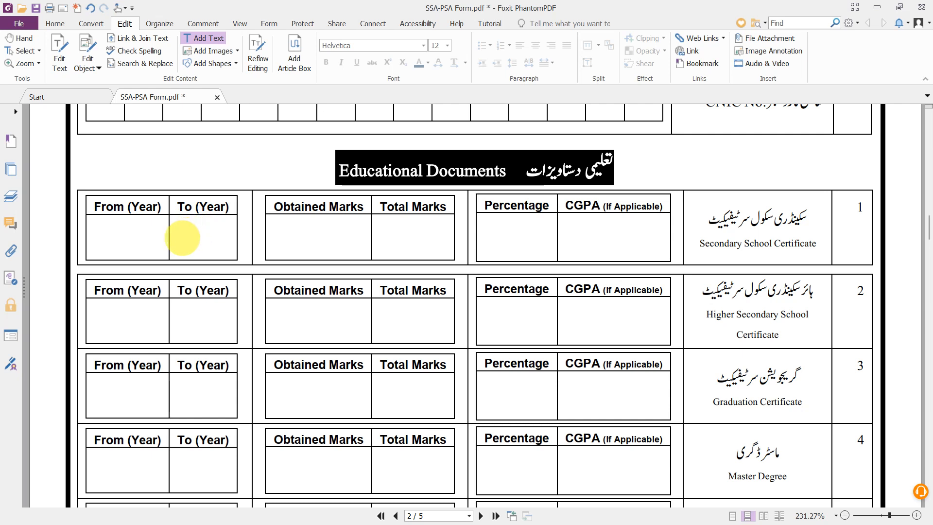
{"action": "left_click", "coordinate": [182, 232]}
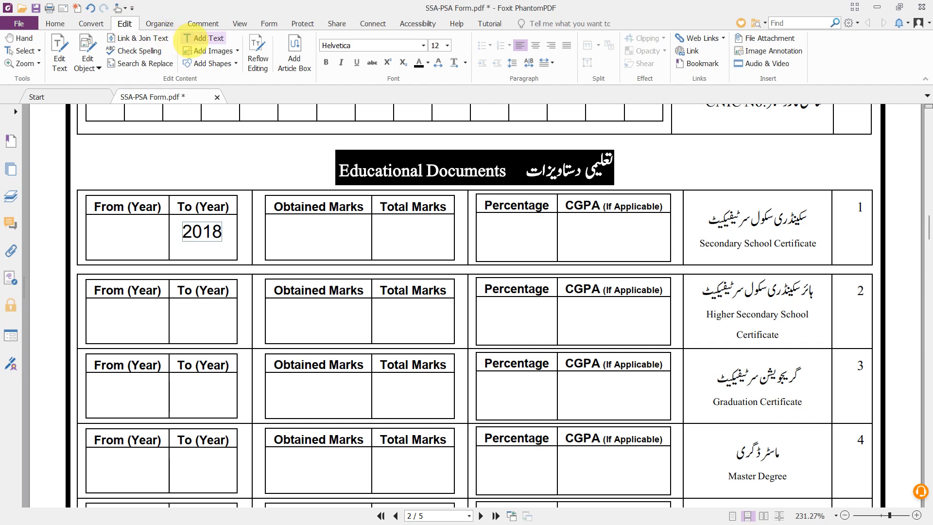
{"action": "left_click", "coordinate": [203, 37]}
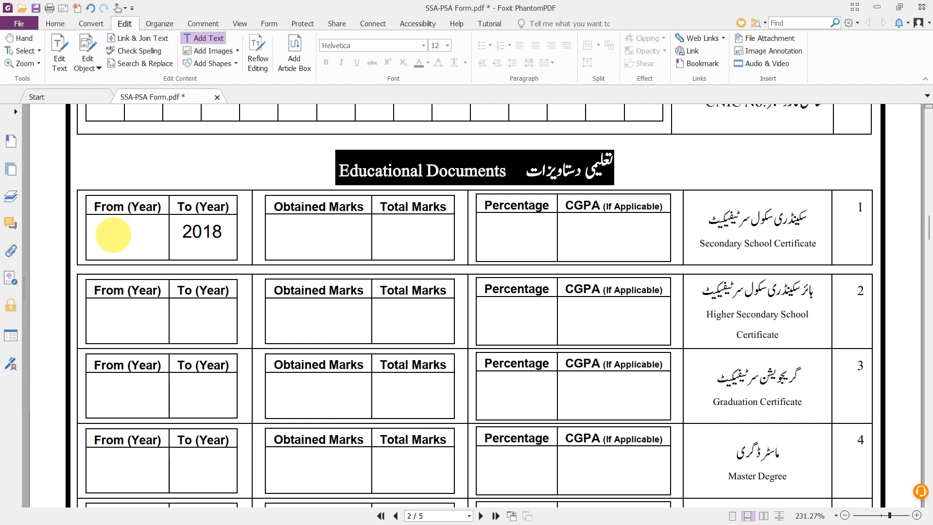
{"action": "left_click", "coordinate": [114, 235]}
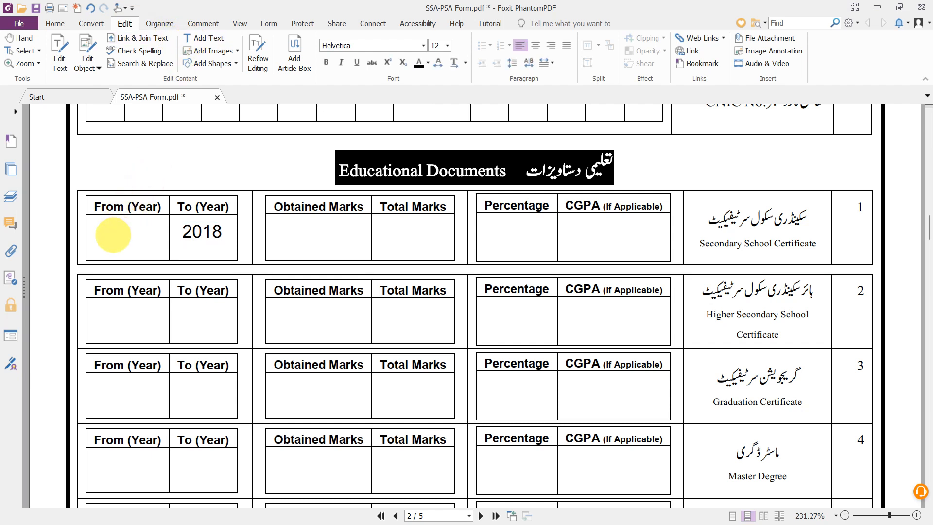
{"action": "type", "text": "2016"}
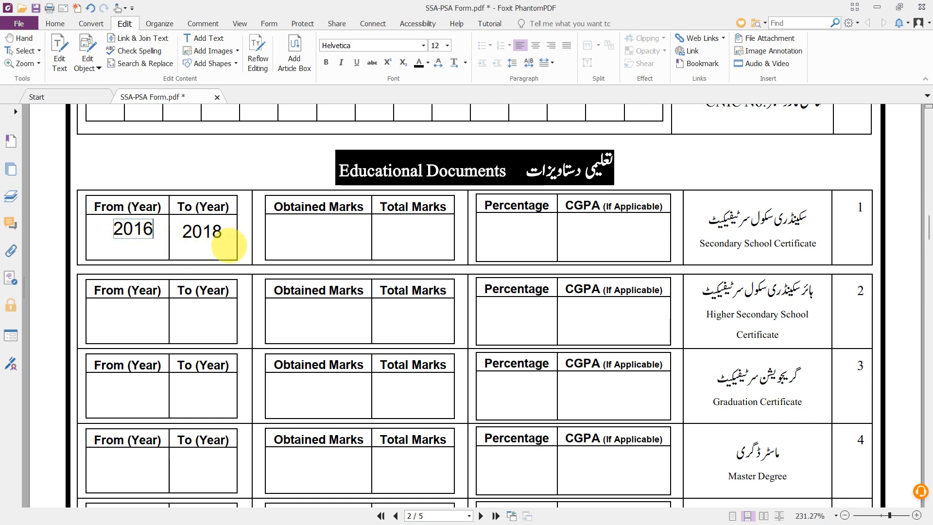
{"action": "scroll", "coordinate": [202, 265], "scroll_direction": "down", "scroll_amount": 1}
{"action": "scroll", "coordinate": [200, 265], "scroll_direction": "down", "scroll_amount": 1}
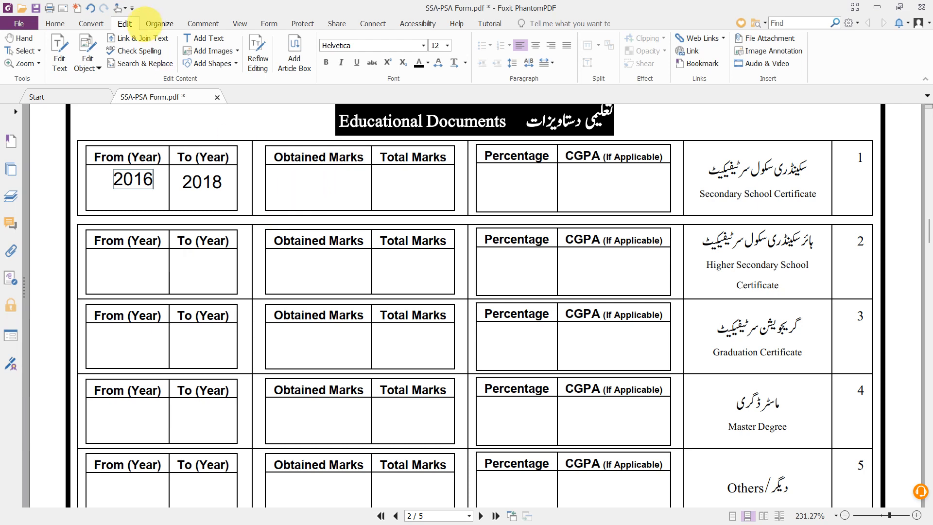
- Enter 900 obtained marks, 1100 total marks and 79 percentage for the Secondary School Certificate
{"action": "left_click", "coordinate": [203, 38]}
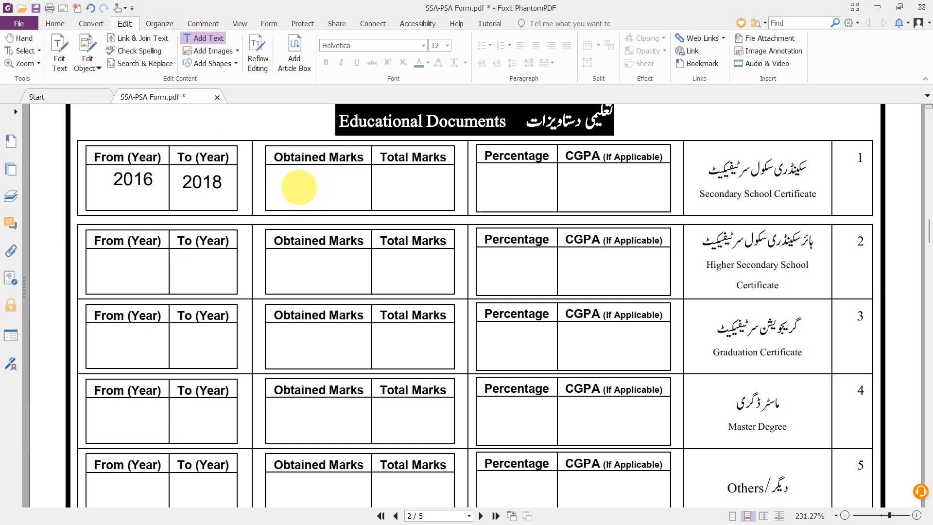
{"action": "left_click", "coordinate": [300, 183]}
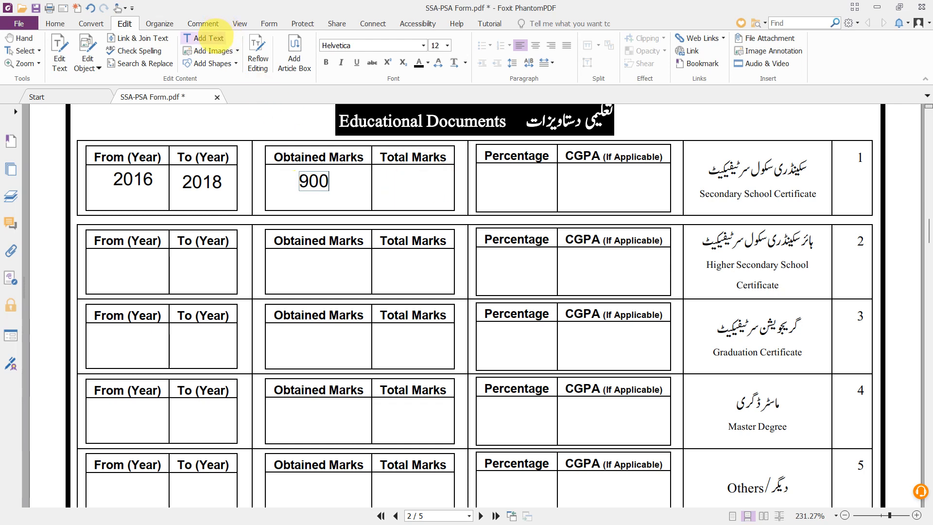
{"action": "left_click", "coordinate": [207, 38]}
{"action": "left_click", "coordinate": [403, 193]}
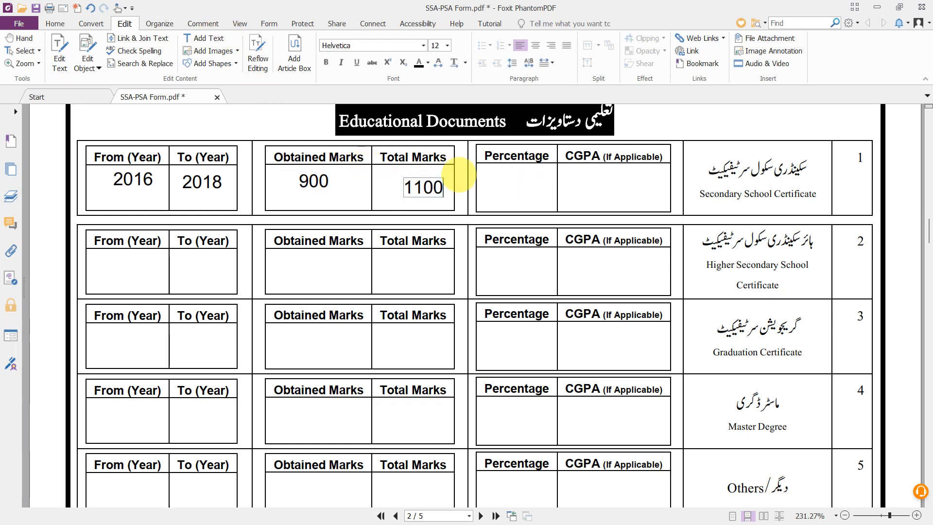
{"action": "left_click", "coordinate": [205, 38]}
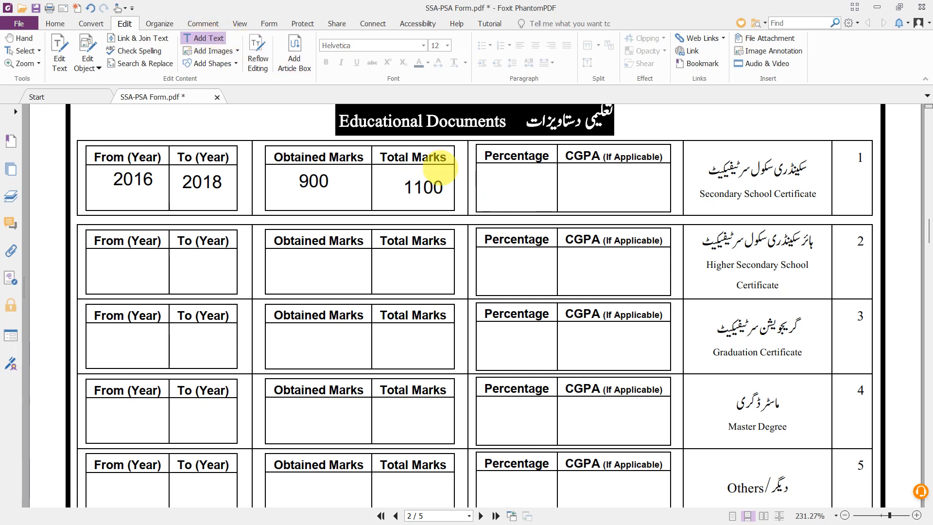
{"action": "left_click", "coordinate": [520, 188]}
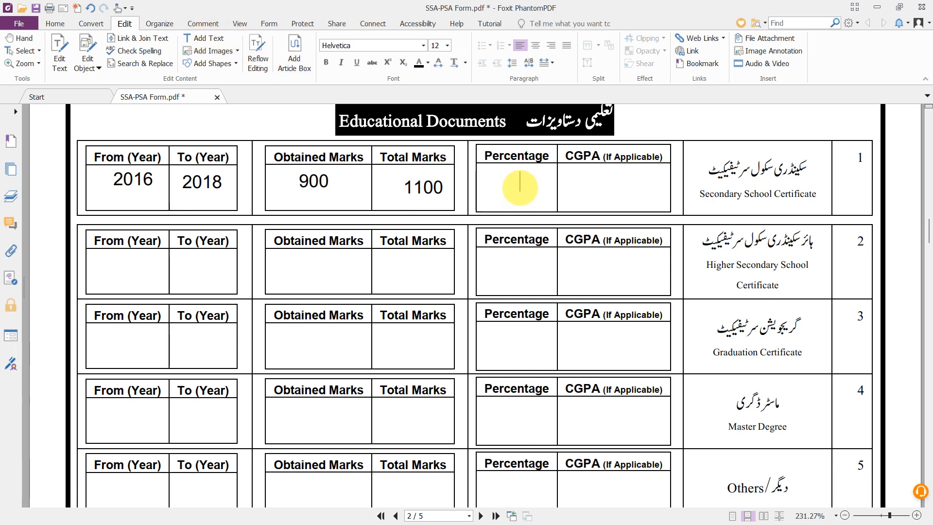
{"action": "type", "text": "79"}
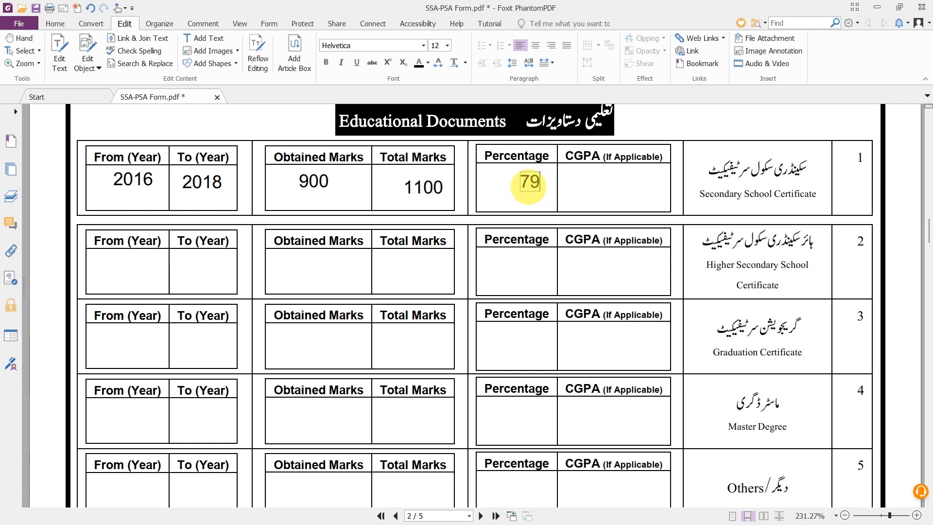
{"action": "scroll", "coordinate": [532, 236], "scroll_direction": "down", "scroll_amount": 2}
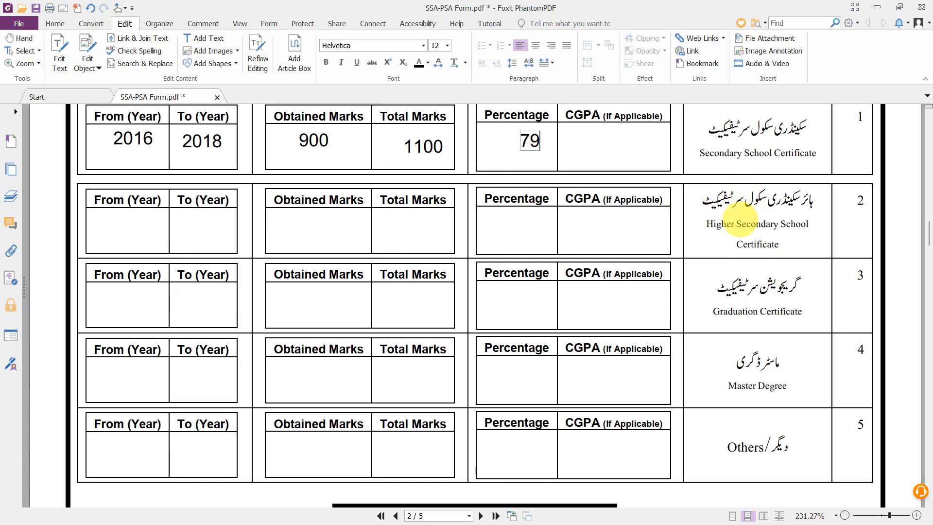
- Enter 2018 and 2020 in the Higher Secondary row's year cells, correcting mistyped digits
{"action": "scroll", "coordinate": [579, 256], "scroll_direction": "down", "scroll_amount": 1}
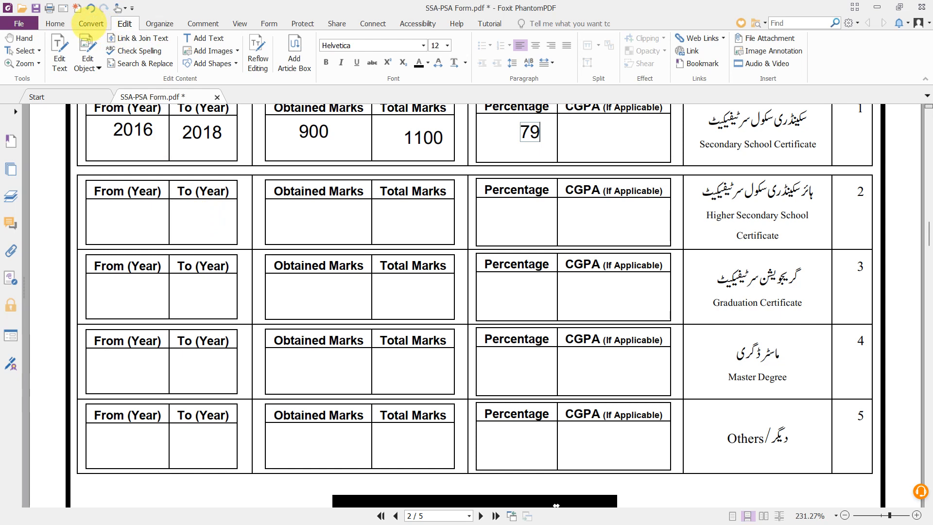
{"action": "left_click", "coordinate": [189, 38]}
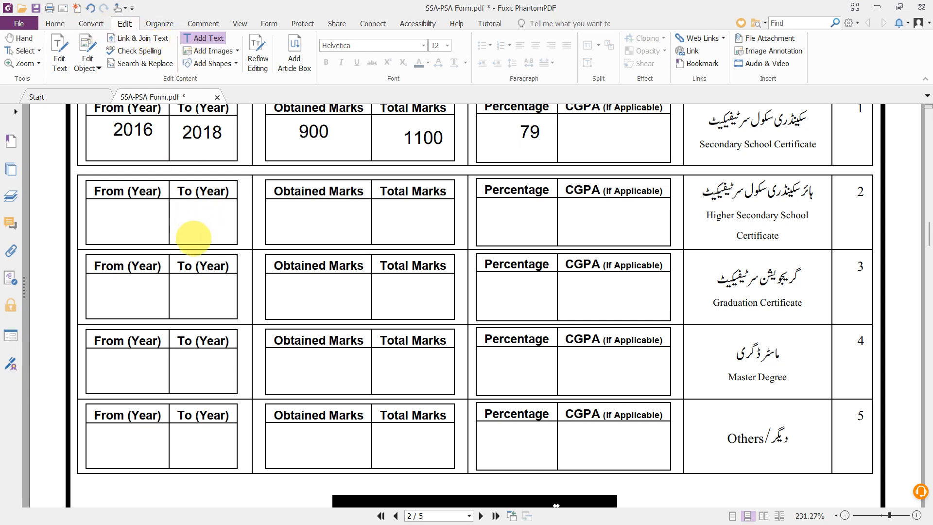
{"action": "left_click", "coordinate": [187, 224]}
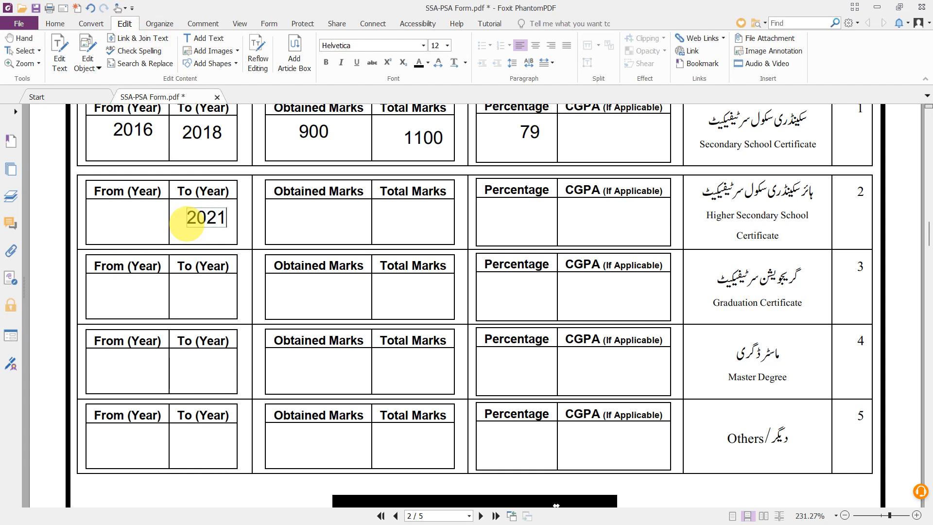
{"action": "left_click", "coordinate": [111, 219]}
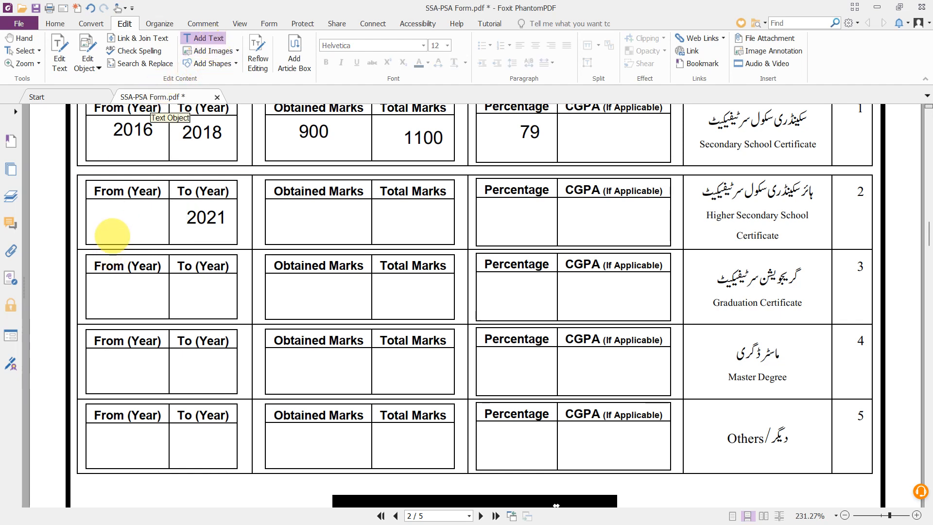
{"action": "left_click", "coordinate": [114, 224]}
{"action": "type", "text": "20"}
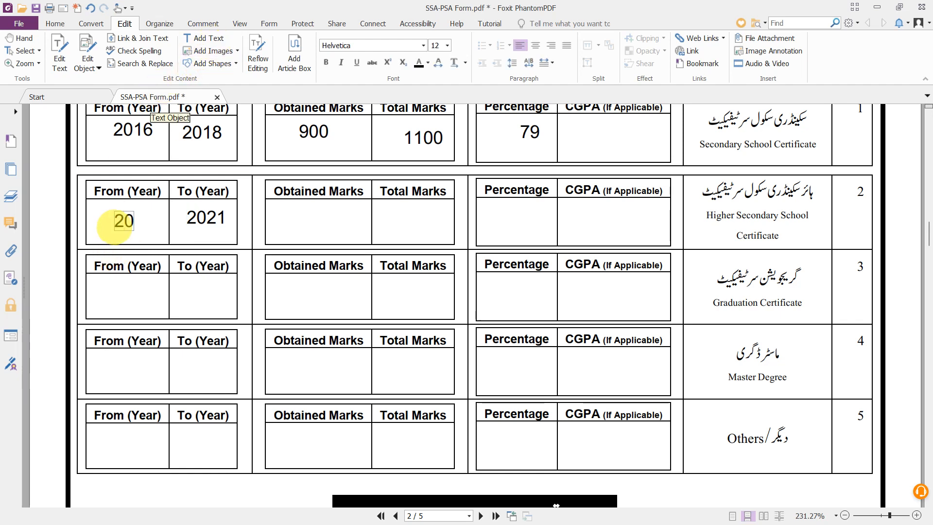
{"action": "type", "text": "19"}
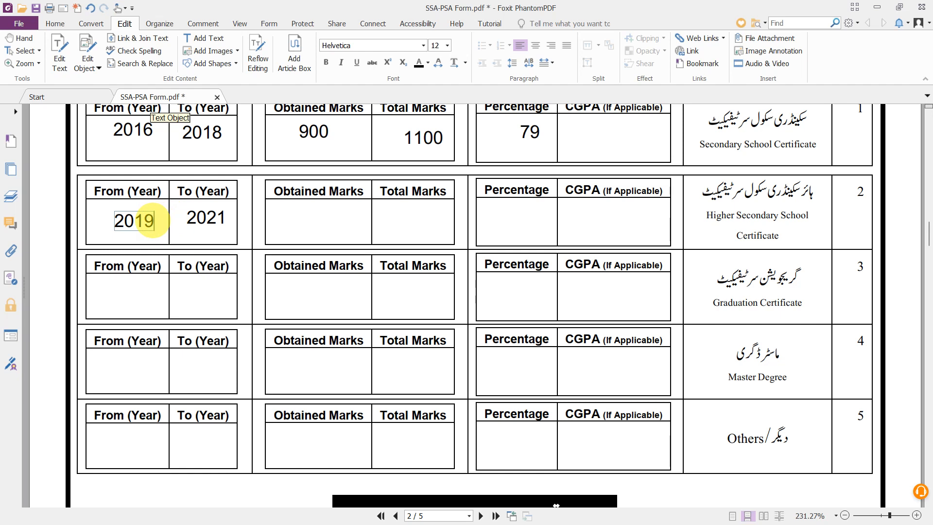
{"action": "key", "text": "BackSpace"}
{"action": "left_click", "coordinate": [219, 211]}
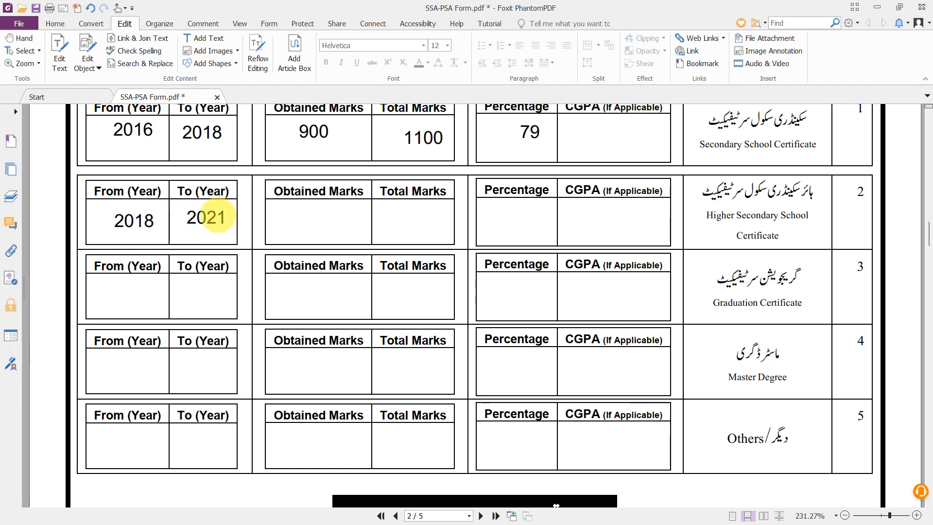
{"action": "left_click", "coordinate": [218, 217]}
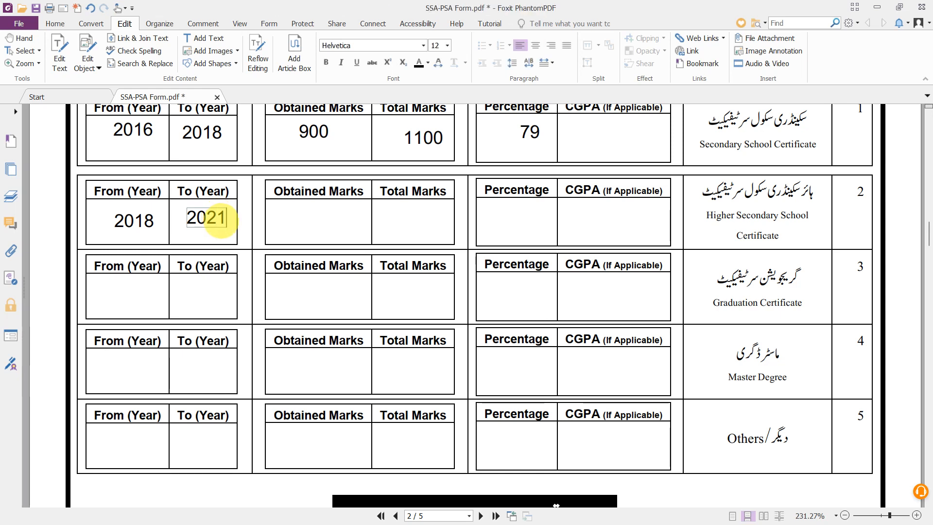
{"action": "key", "text": "BackSpace"}
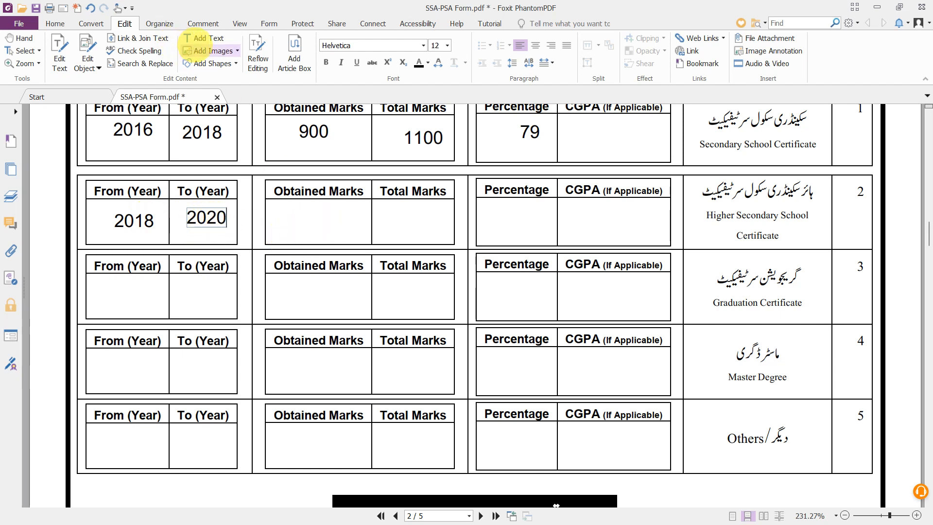
- Enter 950 obtained marks and 1100 total marks in the Higher Secondary row
{"action": "left_click", "coordinate": [203, 36]}
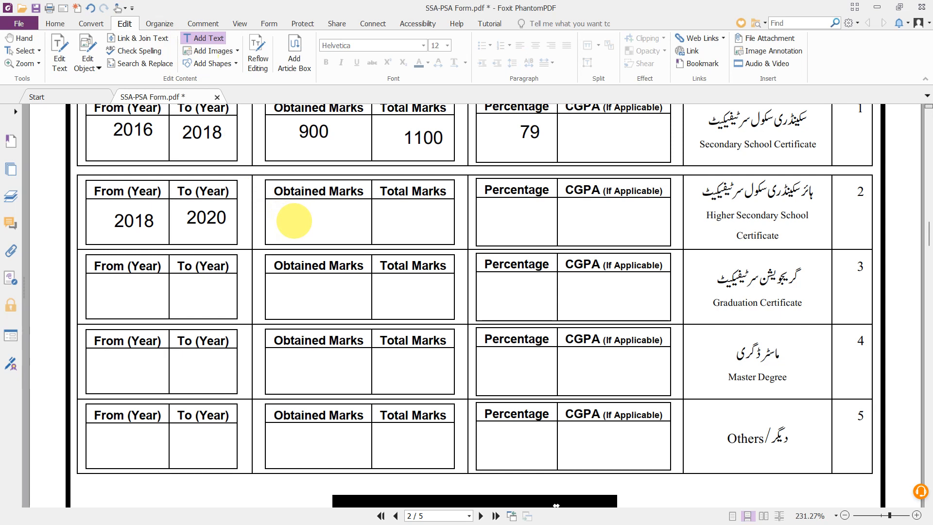
{"action": "left_click", "coordinate": [294, 221]}
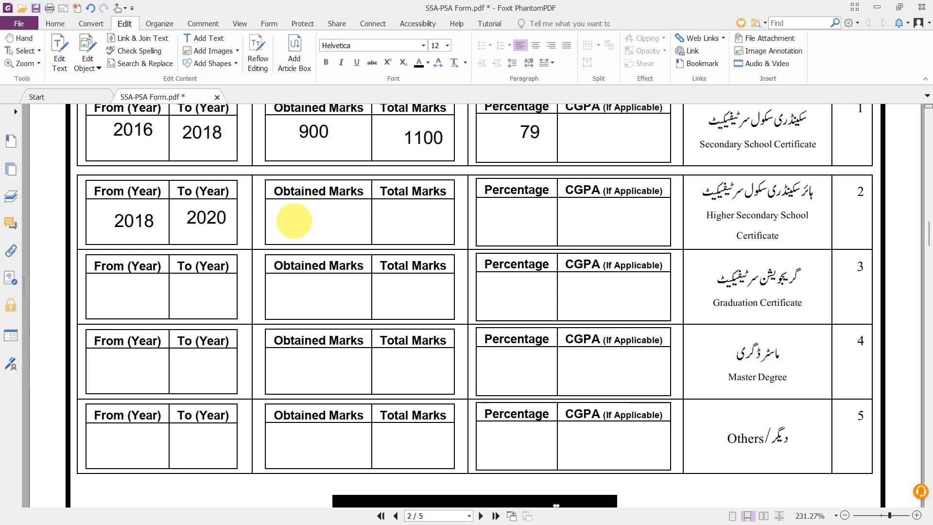
{"action": "type", "text": "950"}
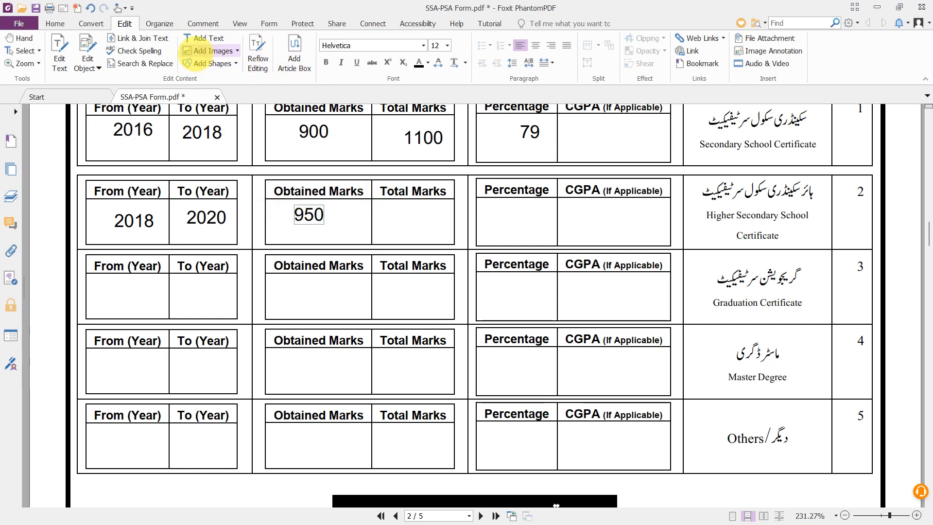
{"action": "left_click", "coordinate": [197, 40]}
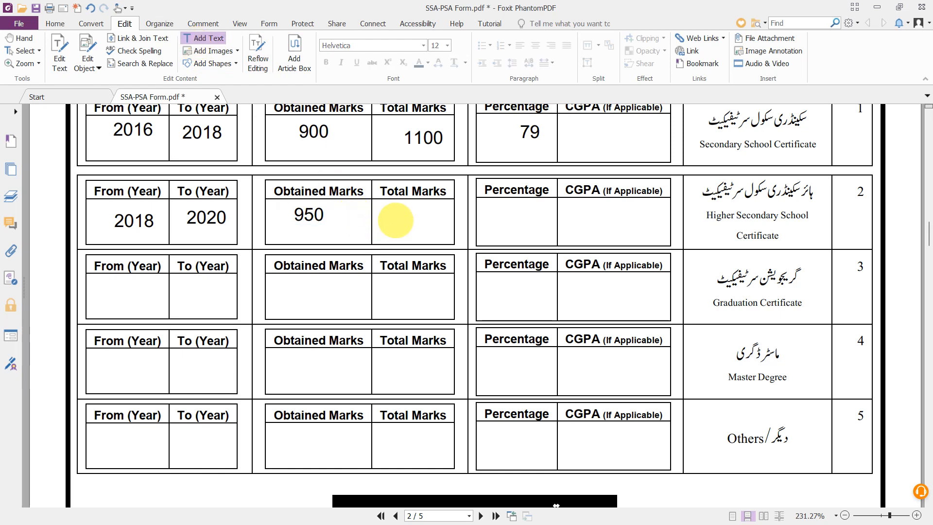
{"action": "left_click", "coordinate": [395, 220]}
{"action": "type", "text": "1100"}
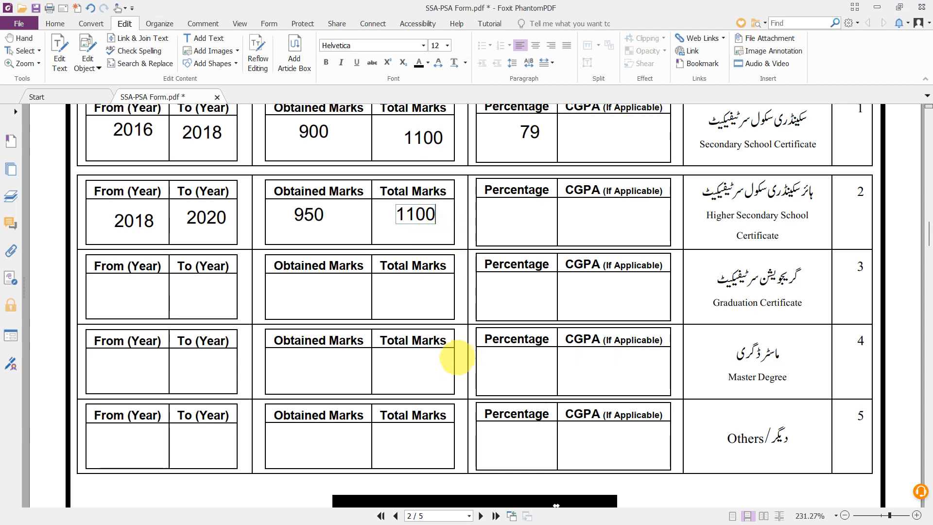
- Go back to the Google results in Chrome and search for 'percentage calculator'
{"action": "mouse_move", "coordinate": [452, 514]}
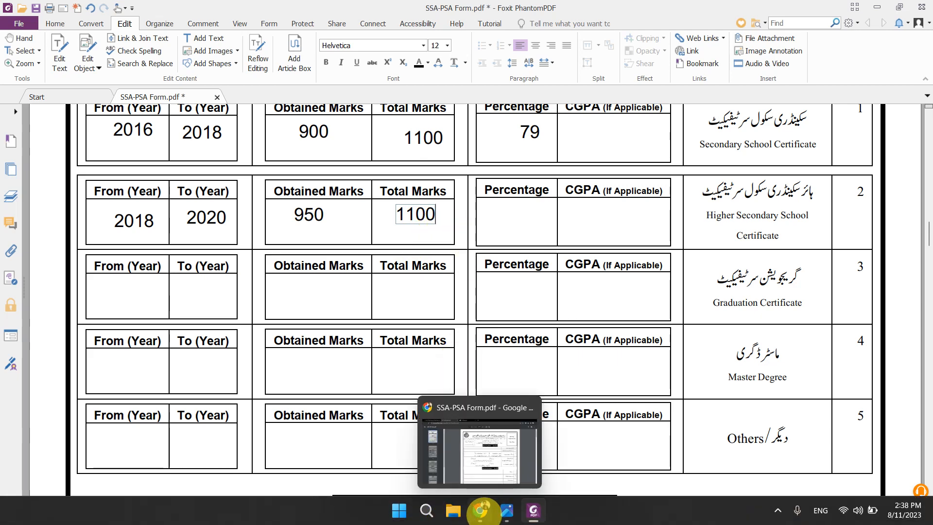
{"action": "left_click", "coordinate": [480, 511]}
{"action": "left_click", "coordinate": [418, 8]}
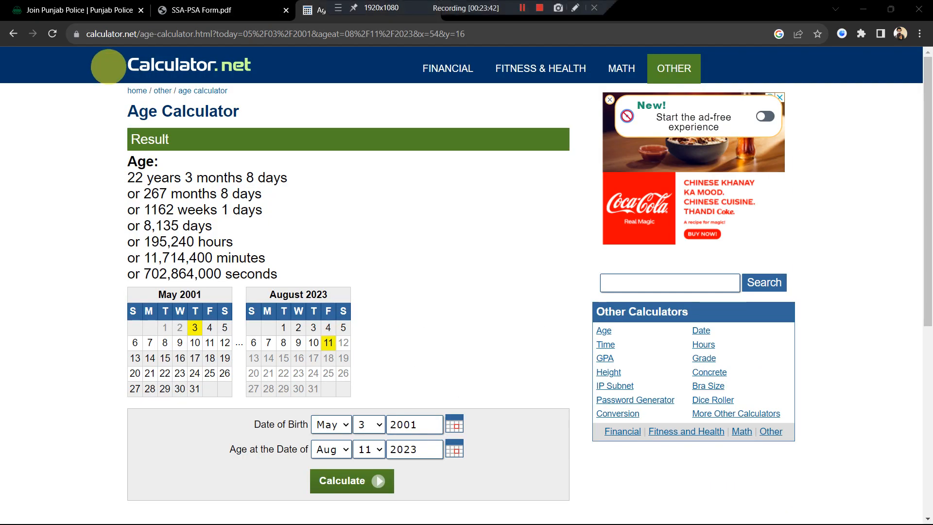
{"action": "left_click", "coordinate": [13, 33]}
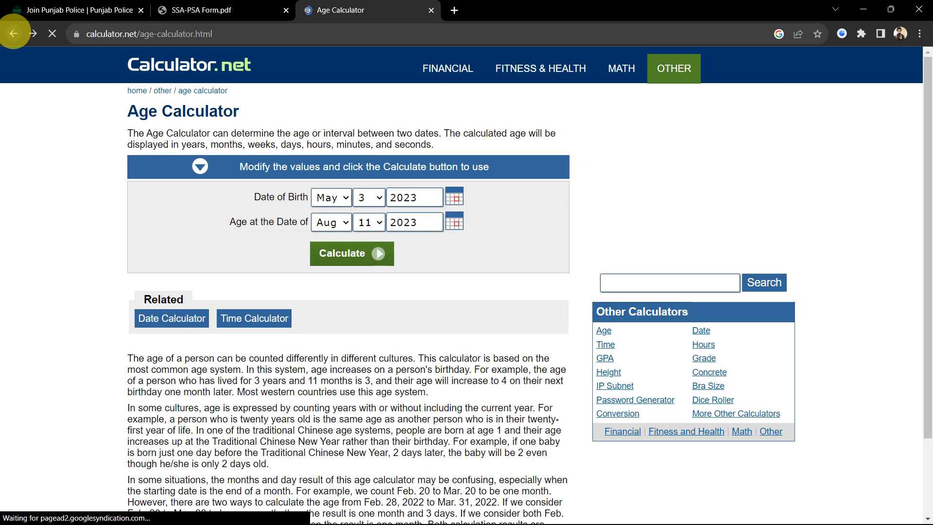
{"action": "left_click", "coordinate": [14, 34]}
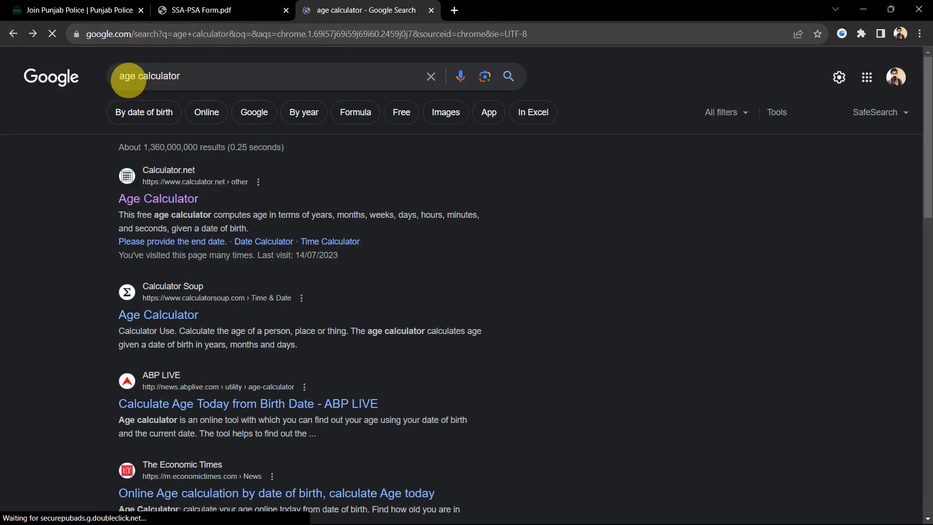
{"action": "left_click", "coordinate": [126, 75]}
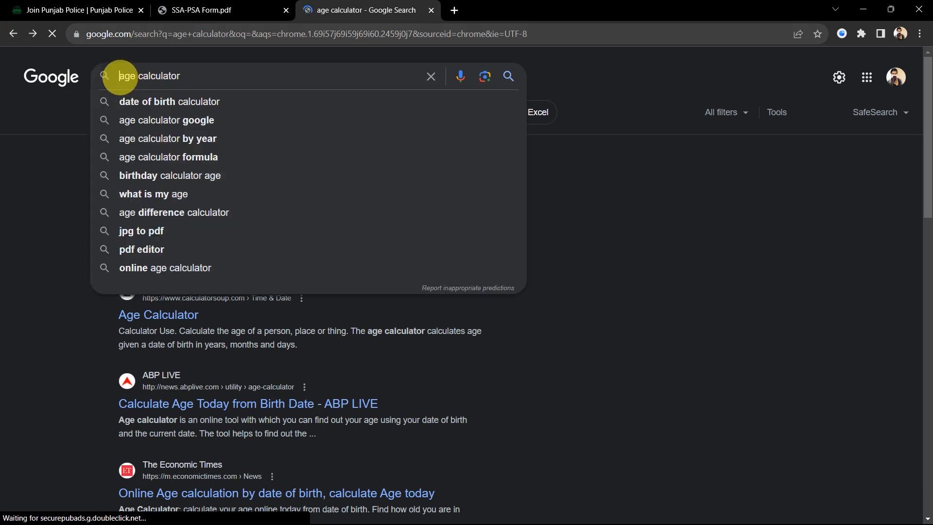
{"action": "type", "text": "percent"}
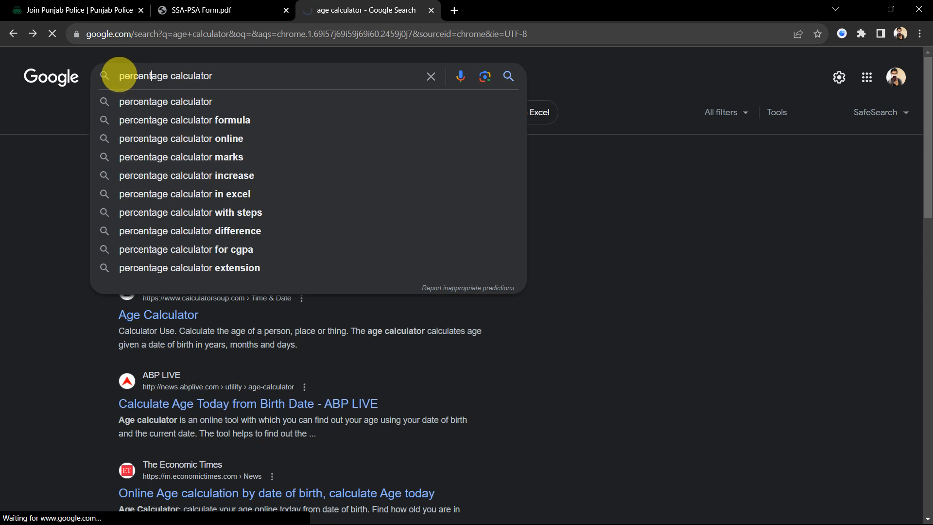
{"action": "key", "text": "Return"}
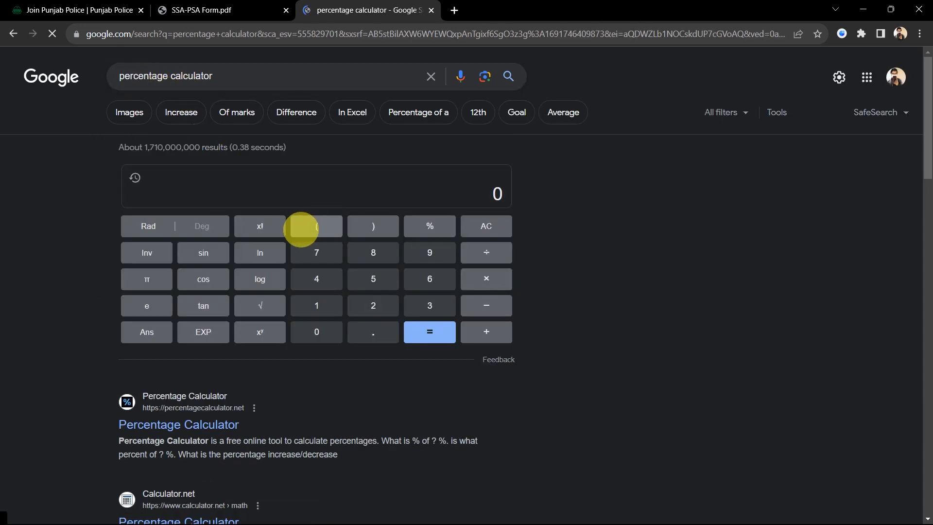
{"action": "scroll", "coordinate": [311, 229], "scroll_direction": "down", "scroll_amount": 1}
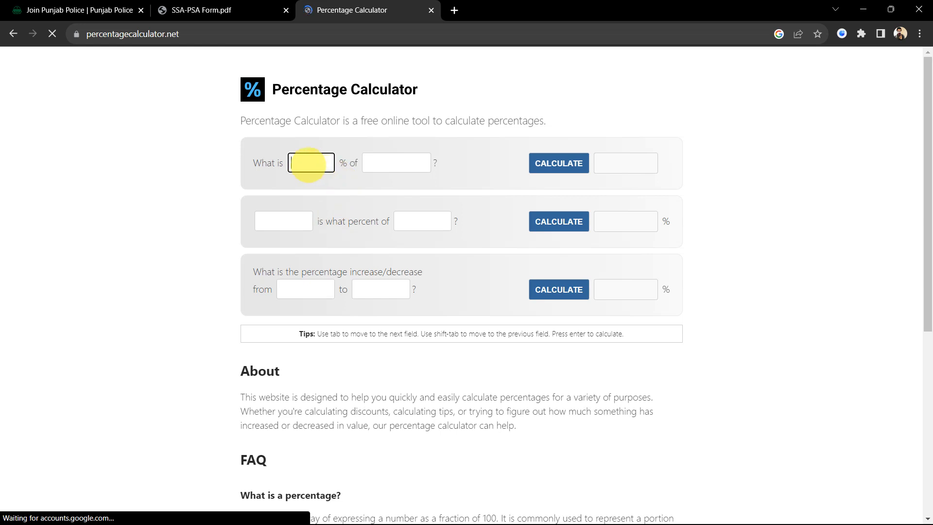
- Calculate what percent 950 is of 1100 in the Percentage Calculator
{"action": "scroll", "coordinate": [308, 165], "scroll_direction": "down", "scroll_amount": 1}
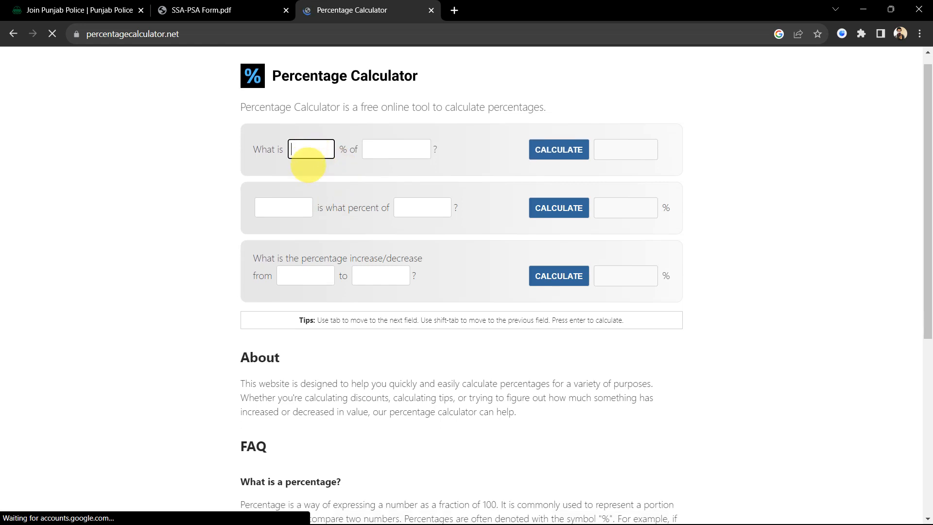
{"action": "scroll", "coordinate": [308, 165], "scroll_direction": "down", "scroll_amount": 1}
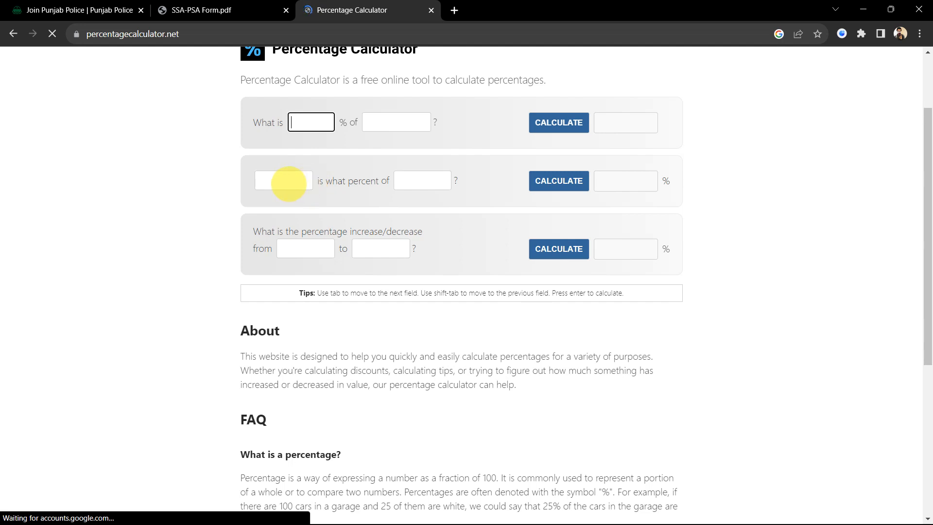
{"action": "left_click", "coordinate": [289, 184]}
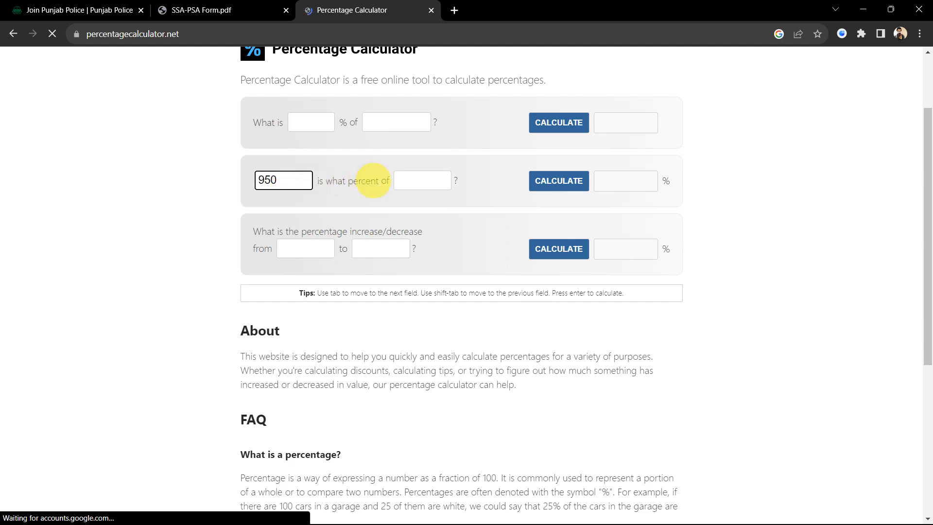
{"action": "left_click", "coordinate": [440, 182]}
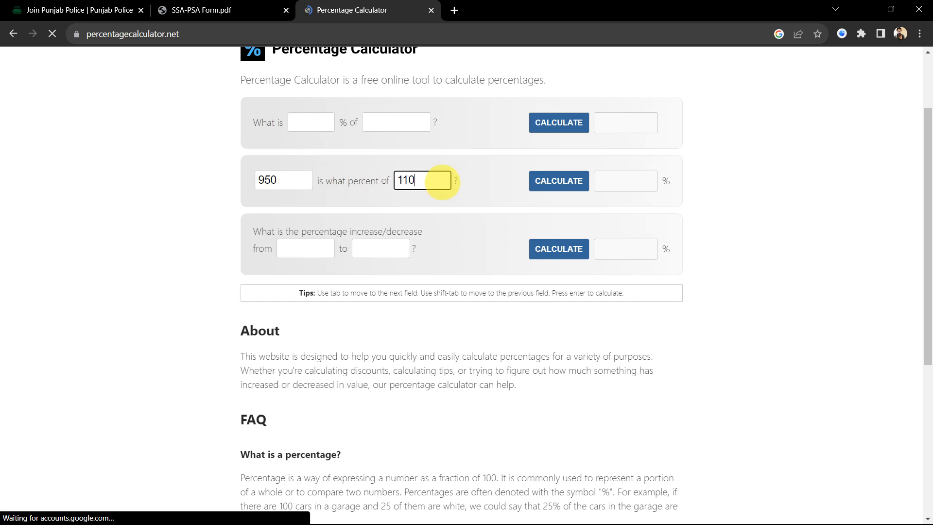
{"action": "left_click", "coordinate": [558, 180]}
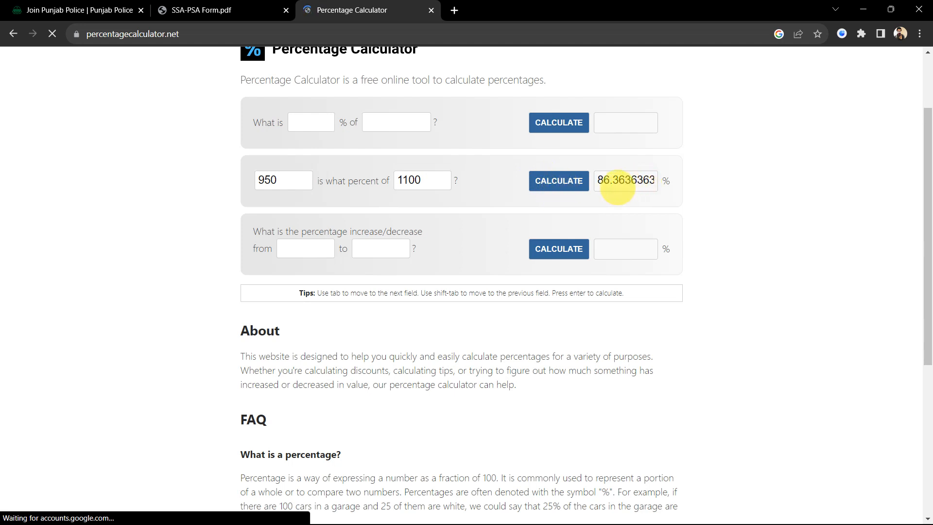
- Select the 86.36 result and switch back to the SSA-PSA form in Foxit
{"action": "left_click_drag", "start_coordinate": [595, 179], "coordinate": [657, 179]}
{"action": "left_click", "coordinate": [656, 180]}
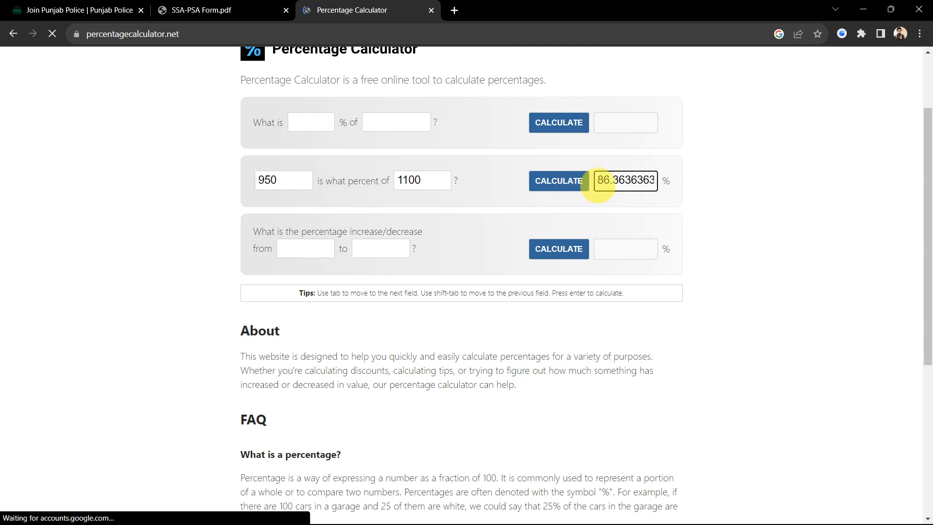
{"action": "left_click_drag", "start_coordinate": [597, 180], "coordinate": [617, 181]}
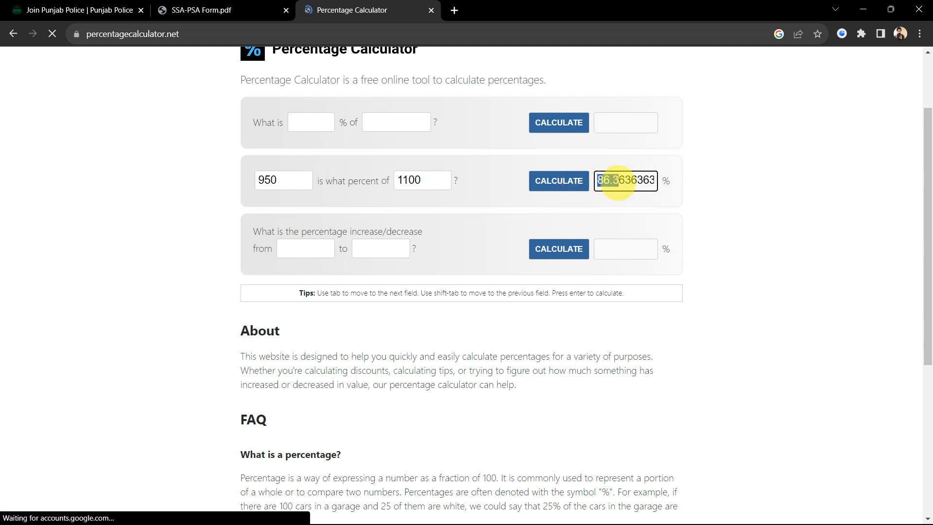
{"action": "left_click_drag", "start_coordinate": [621, 181], "coordinate": [623, 179]}
{"action": "key", "text": "ctrl+c"}
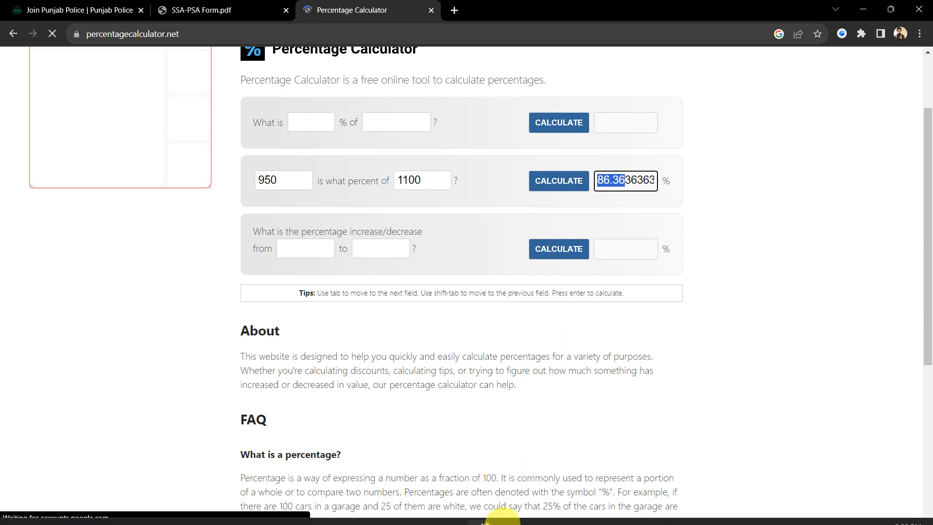
{"action": "left_click", "coordinate": [533, 510]}
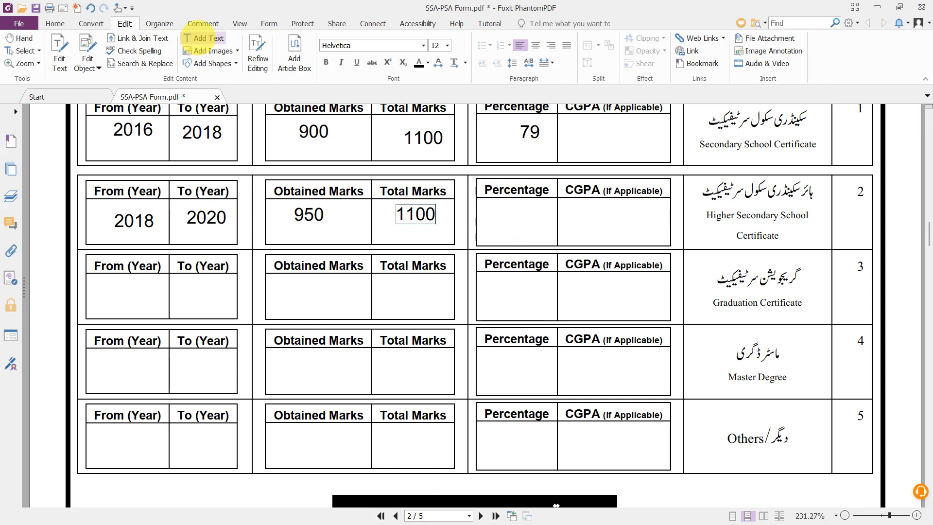
- Paste 86.36 into the Higher Secondary Percentage cell as added text
{"action": "left_click", "coordinate": [203, 38]}
{"action": "left_click", "coordinate": [496, 213]}
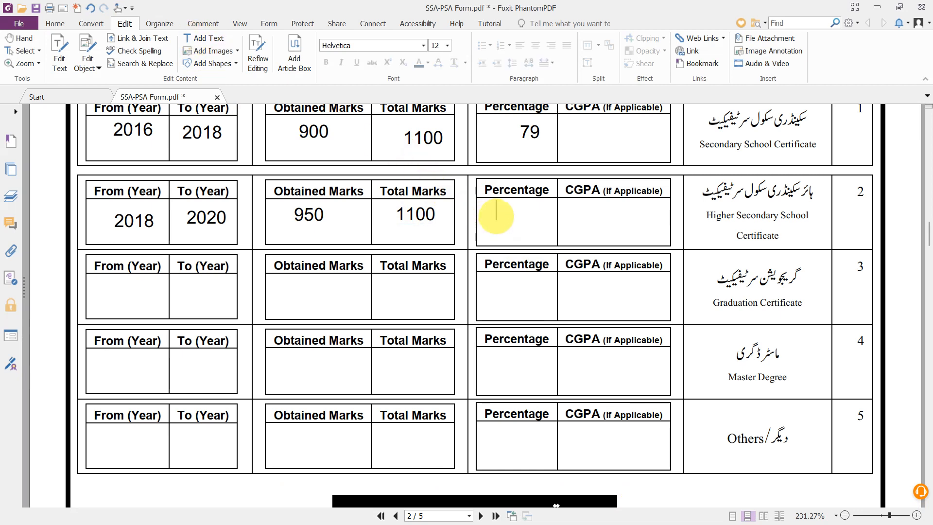
{"action": "key", "text": "ctrl+v"}
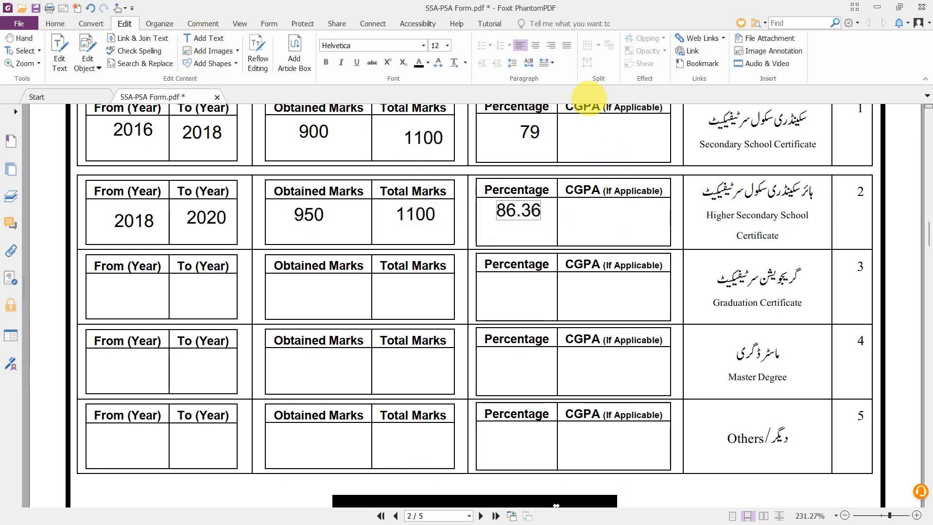
- Add the Graduation Certificate years in the From (Year) and To (Year) cells, with 2022 as the To year
{"action": "scroll", "coordinate": [617, 210], "scroll_direction": "down", "scroll_amount": 2}
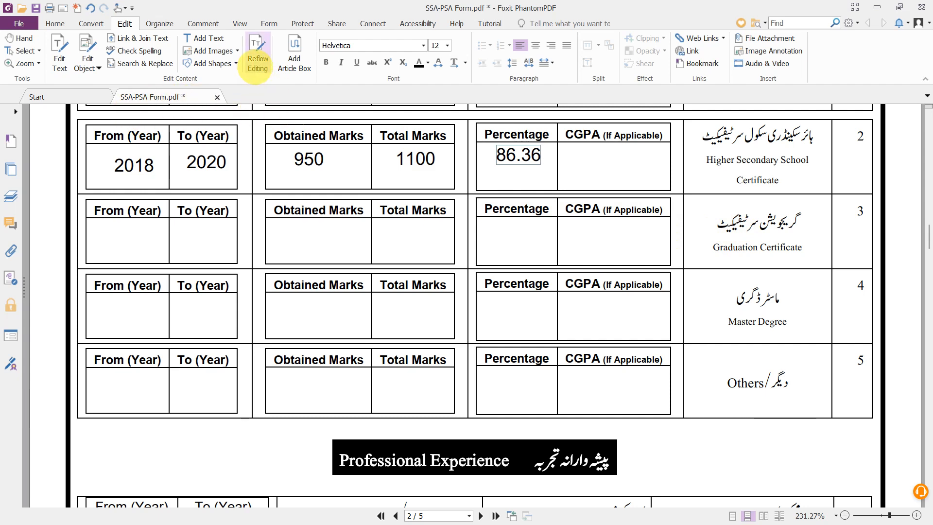
{"action": "left_click", "coordinate": [209, 39]}
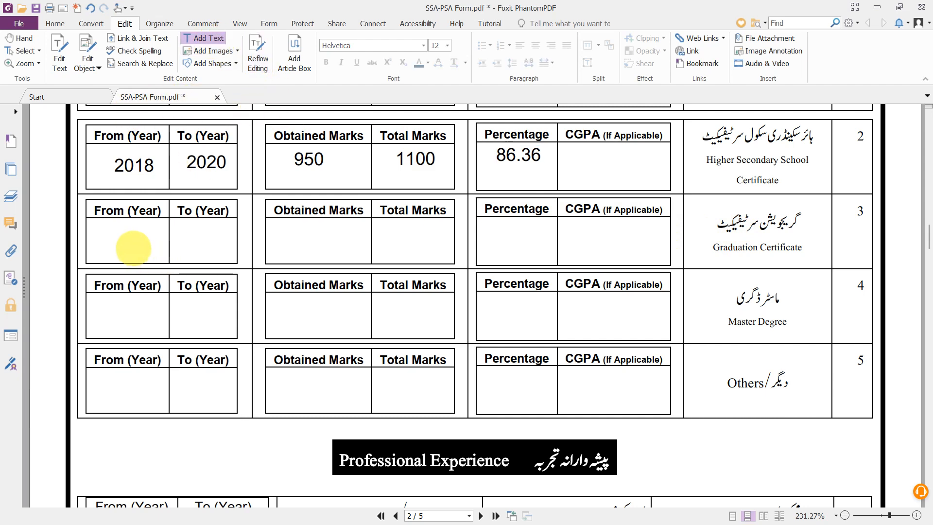
{"action": "left_click", "coordinate": [113, 246]}
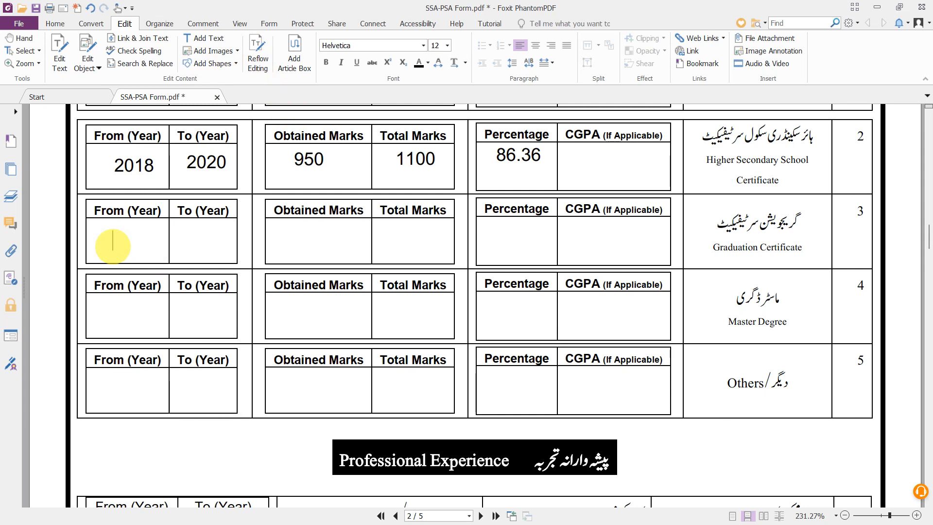
{"action": "type", "text": "2202"}
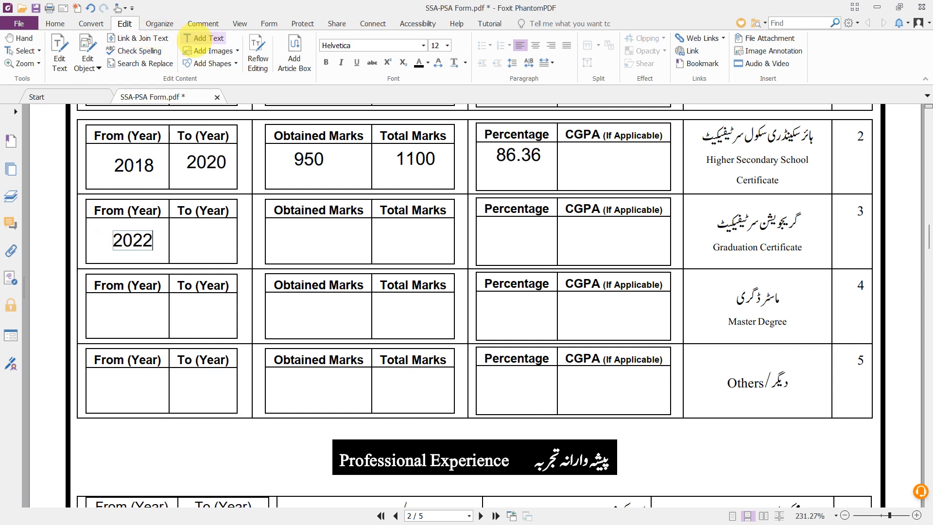
{"action": "left_click", "coordinate": [203, 38]}
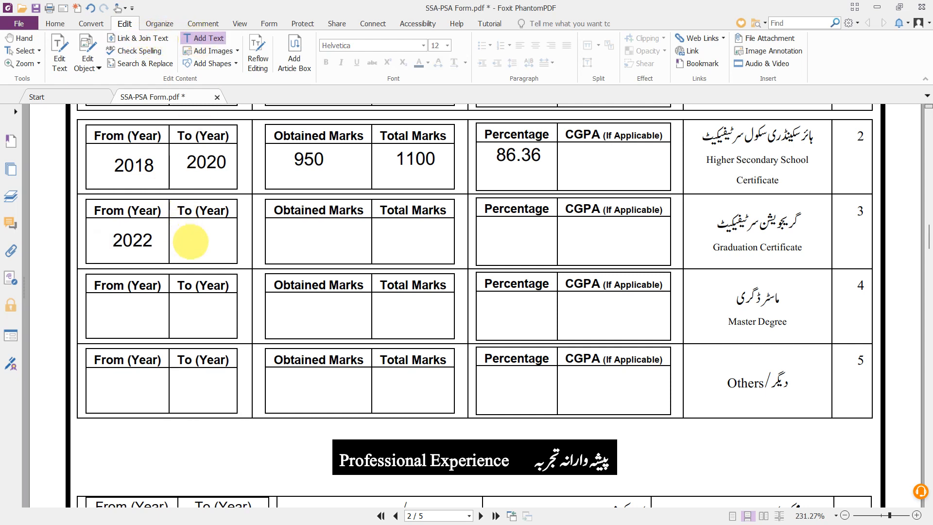
{"action": "left_click", "coordinate": [189, 240]}
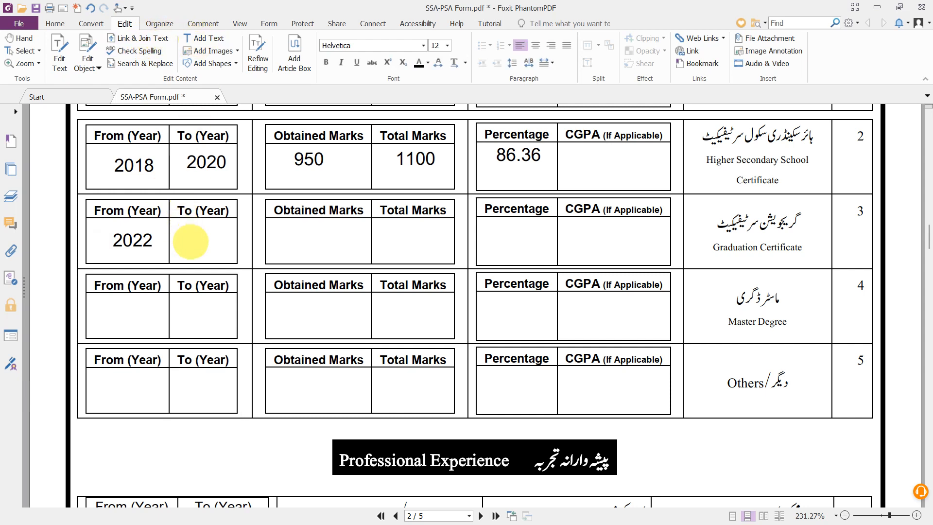
{"action": "type", "text": "2022"}
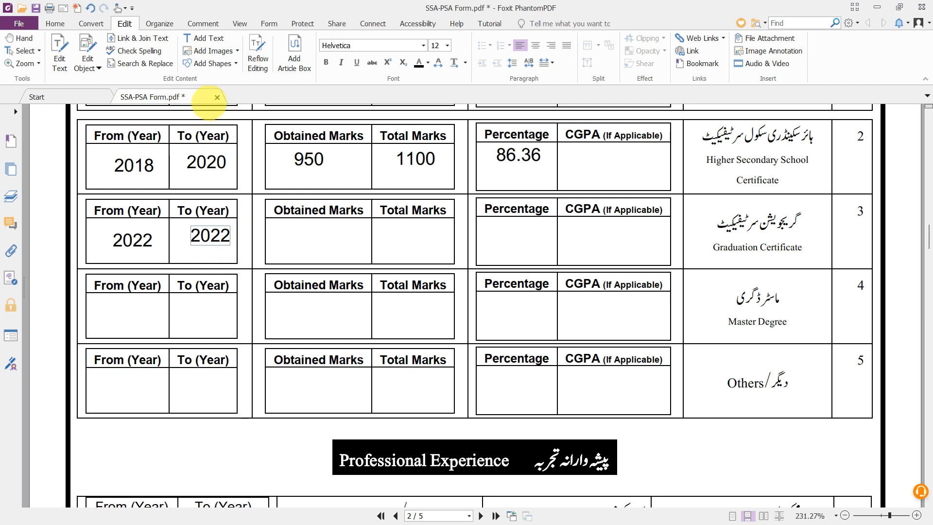
{"action": "left_click", "coordinate": [204, 36]}
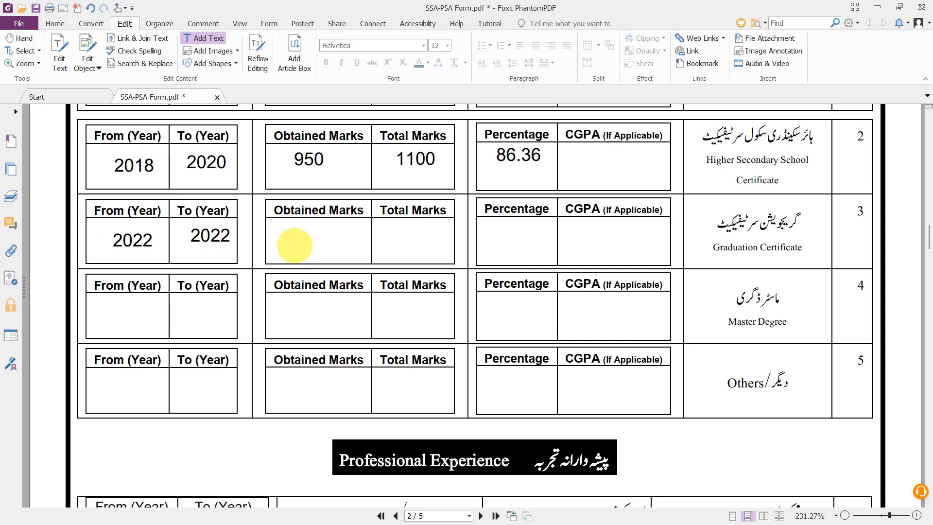
- Correct the Graduation From (Year) to 2020
{"action": "left_click", "coordinate": [296, 243]}
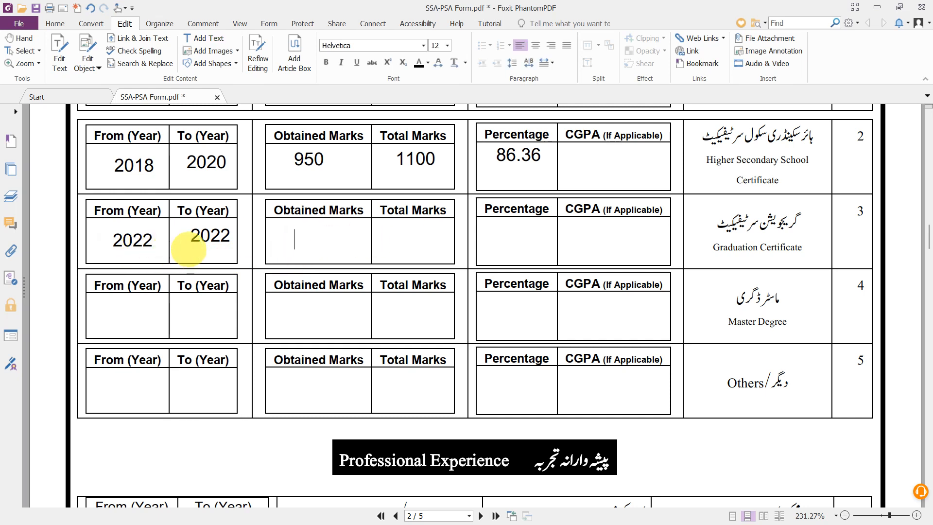
{"action": "left_click", "coordinate": [145, 240]}
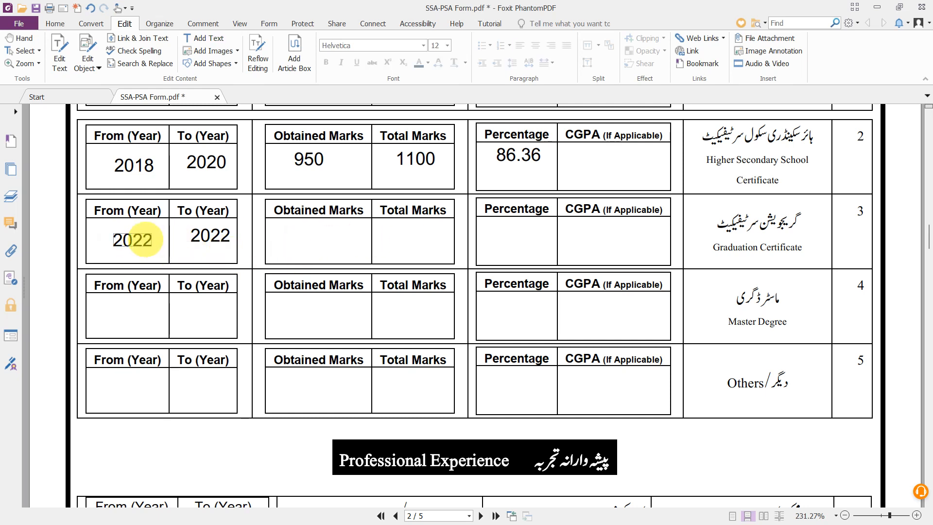
{"action": "left_click", "coordinate": [133, 240]}
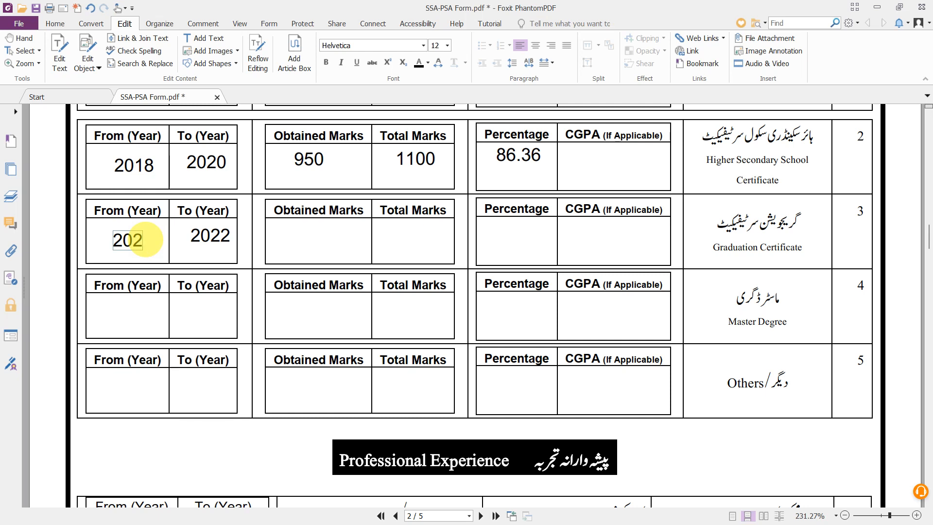
{"action": "type", "text": "0"}
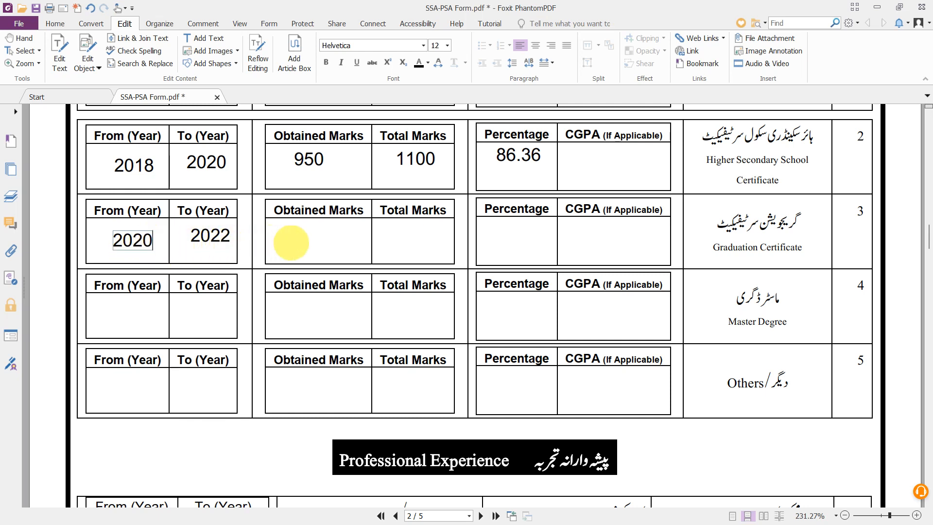
{"action": "left_click", "coordinate": [308, 242]}
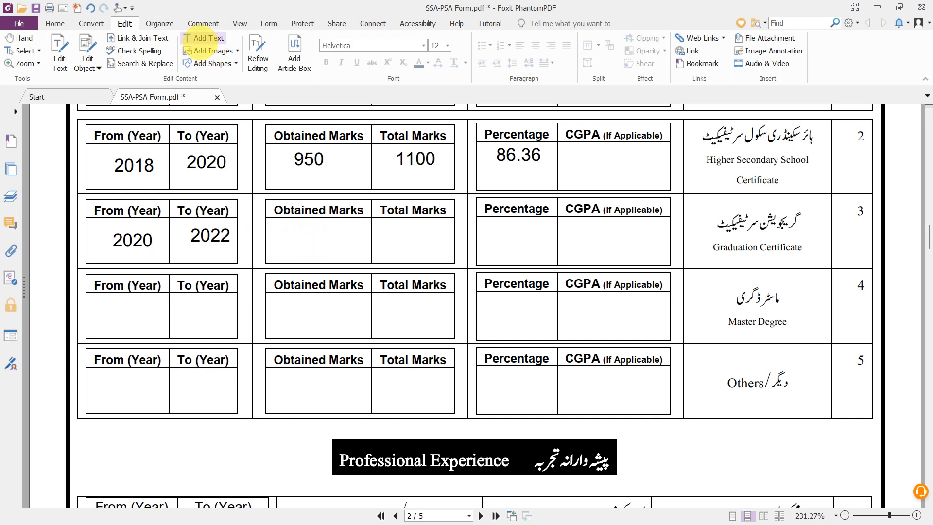
- Enter 2000 in the Graduation Obtained Marks cell
{"action": "left_click", "coordinate": [201, 38]}
{"action": "left_click", "coordinate": [301, 239]}
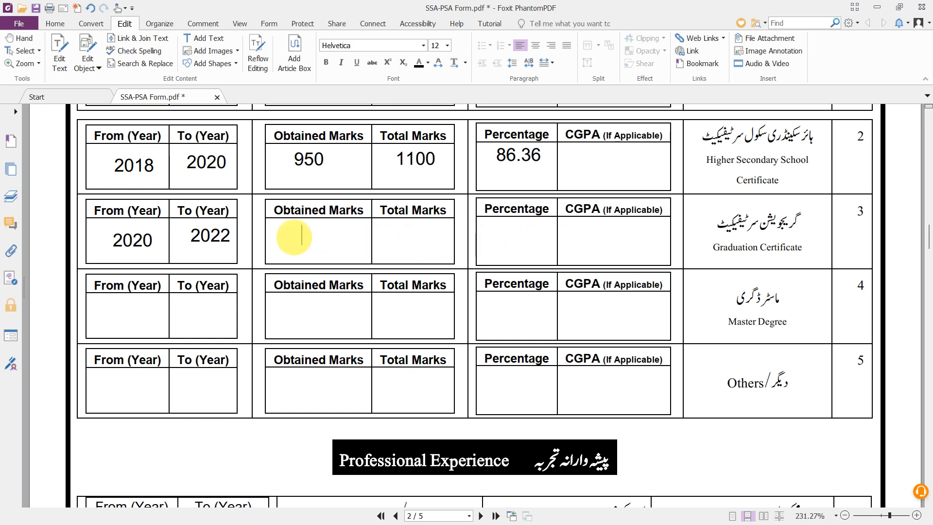
{"action": "type", "text": "3"}
{"action": "key", "text": "BackSpace"}
{"action": "type", "text": "2000"}
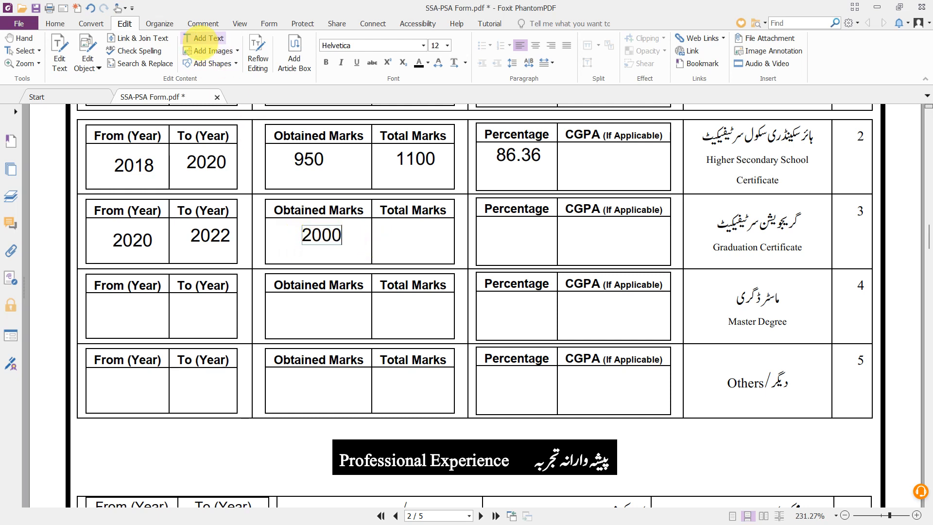
{"action": "left_click", "coordinate": [201, 37]}
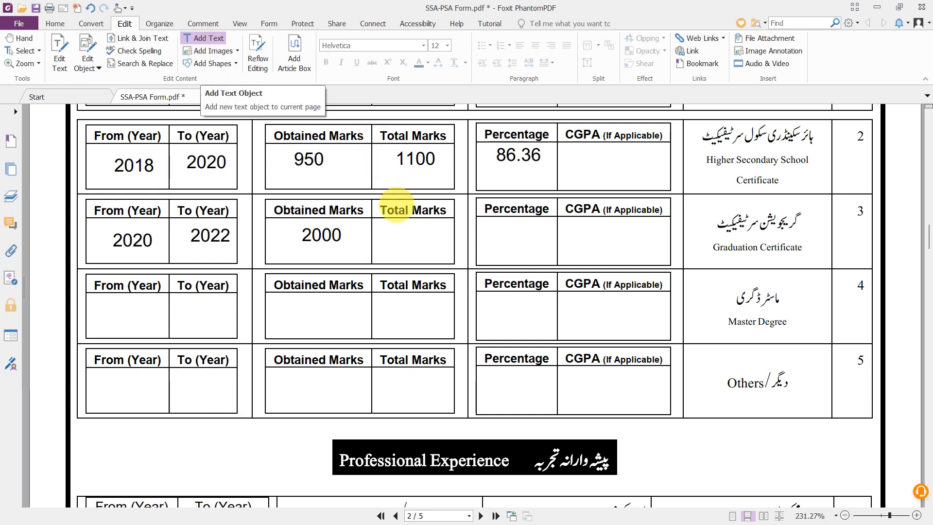
- Add 2500 as Graduation total marks and 2.48 in the CGPA cell
{"action": "left_click", "coordinate": [397, 242]}
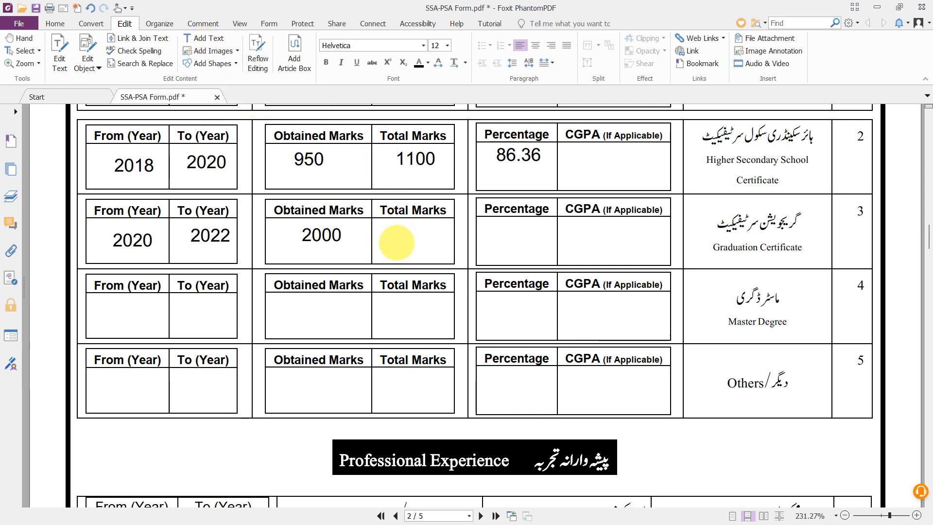
{"action": "type", "text": "2500"}
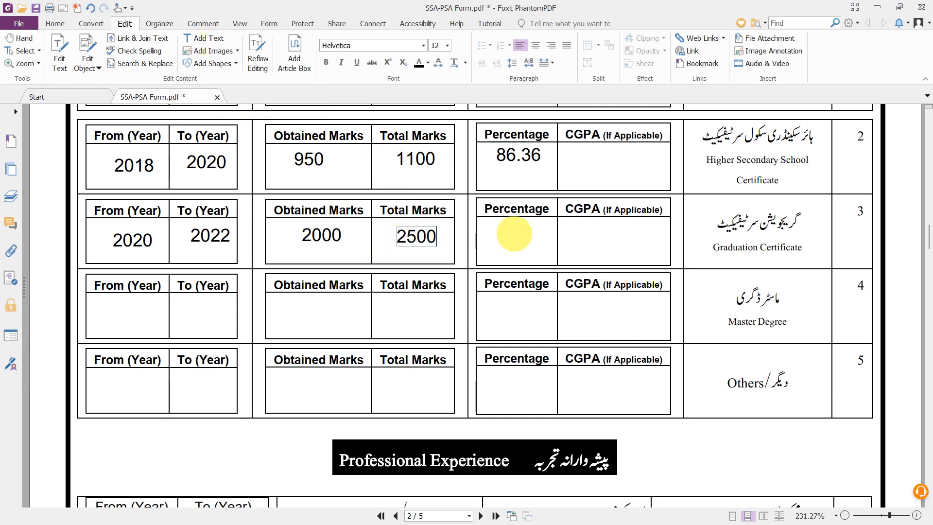
{"action": "left_click", "coordinate": [208, 38]}
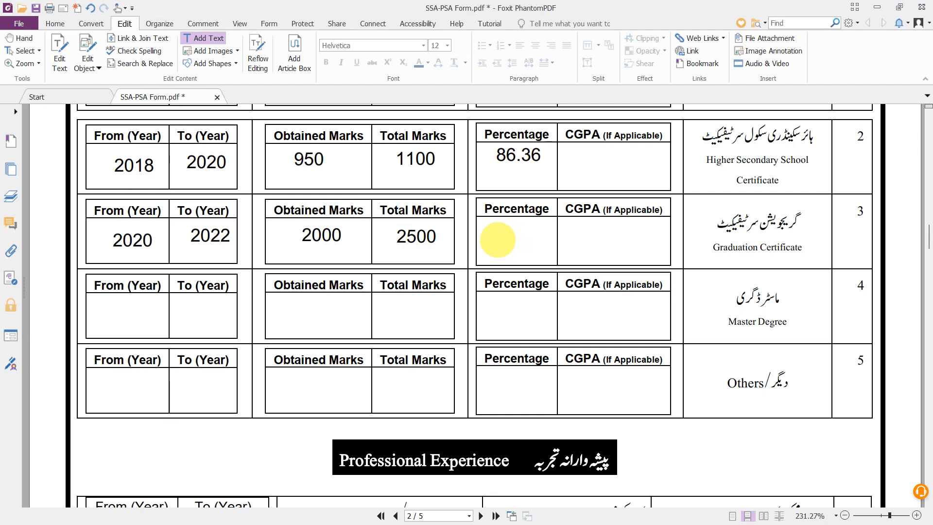
{"action": "left_click", "coordinate": [576, 239]}
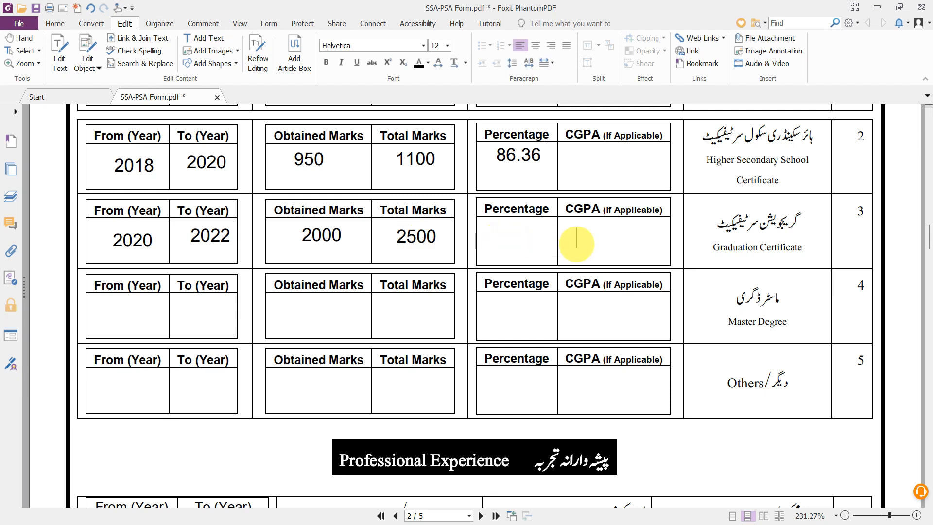
{"action": "type", "text": "2.48"}
- Scroll past the empty Professional Experience table to page 3's References section
{"action": "scroll", "coordinate": [576, 243], "scroll_direction": "down", "scroll_amount": 1}
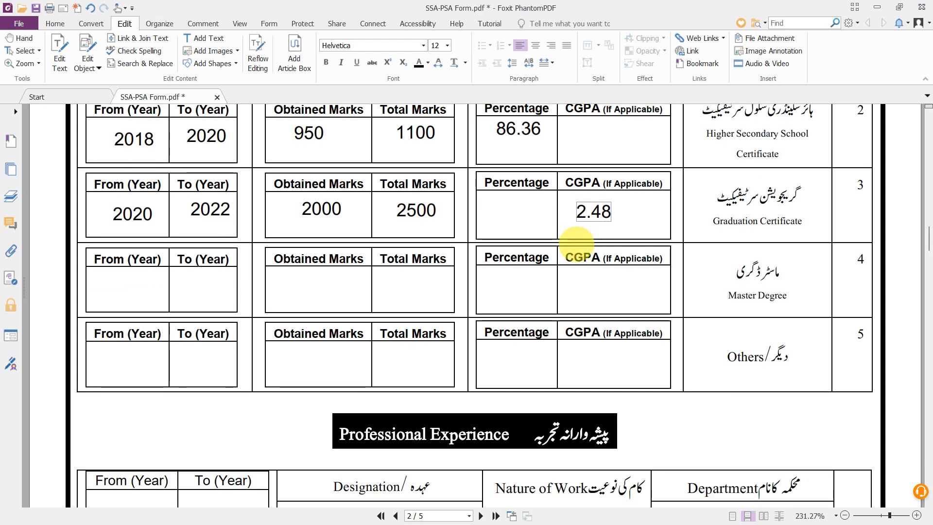
{"action": "scroll", "coordinate": [551, 297], "scroll_direction": "down", "scroll_amount": 5}
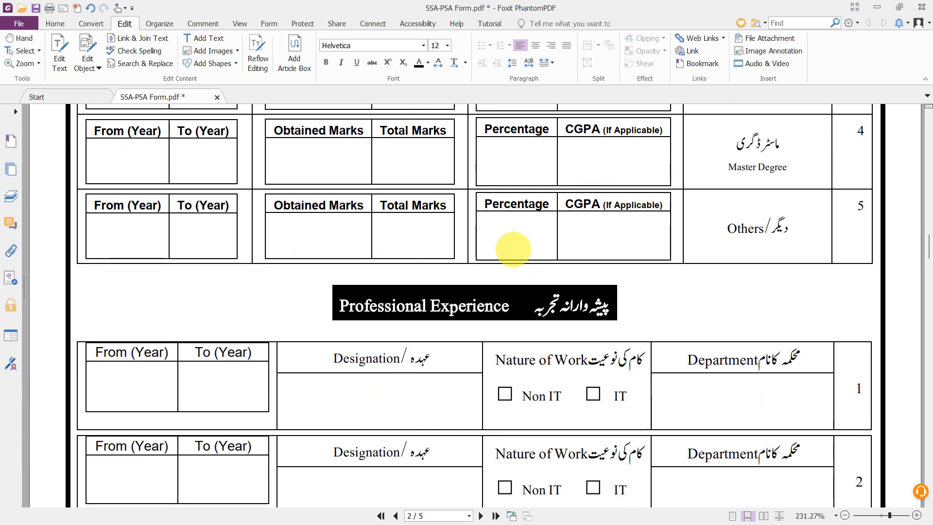
{"action": "scroll", "coordinate": [486, 265], "scroll_direction": "down", "scroll_amount": 4}
{"action": "scroll", "coordinate": [488, 265], "scroll_direction": "up", "scroll_amount": 1}
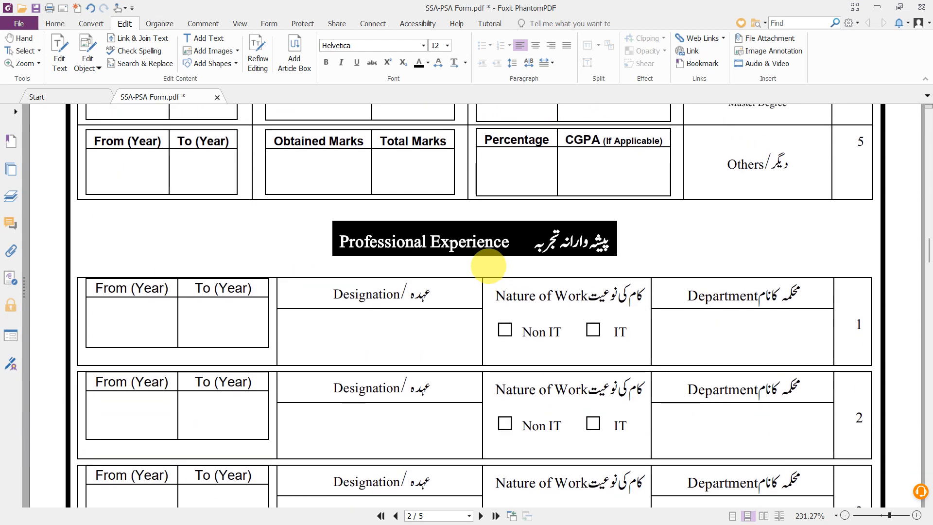
{"action": "scroll", "coordinate": [488, 266], "scroll_direction": "down", "scroll_amount": 2}
{"action": "scroll", "coordinate": [488, 266], "scroll_direction": "up", "scroll_amount": 1}
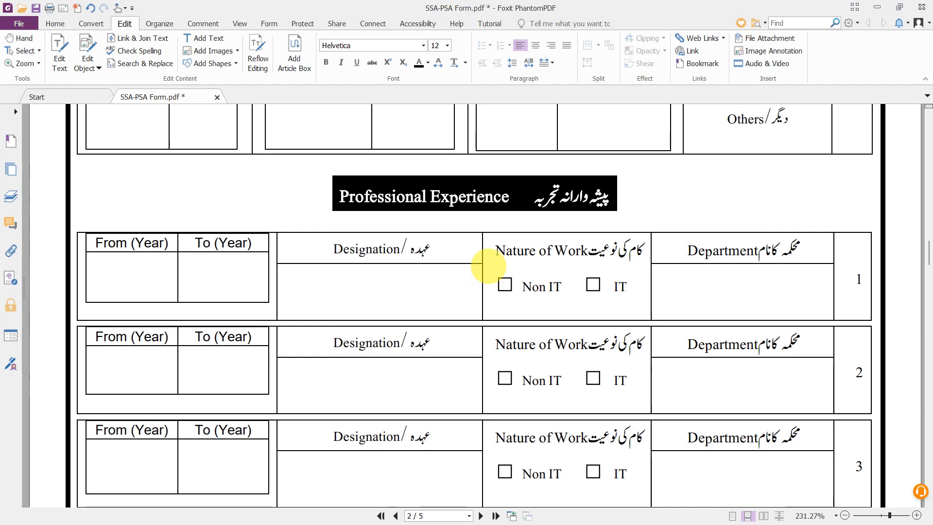
{"action": "scroll", "coordinate": [488, 266], "scroll_direction": "down", "scroll_amount": 2}
{"action": "scroll", "coordinate": [488, 265], "scroll_direction": "down", "scroll_amount": 1}
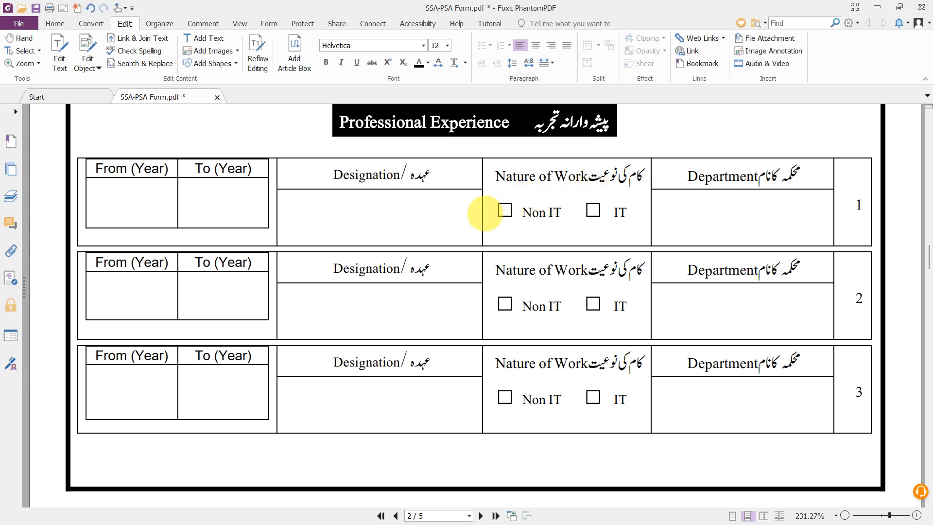
{"action": "scroll", "coordinate": [485, 213], "scroll_direction": "down", "scroll_amount": 1}
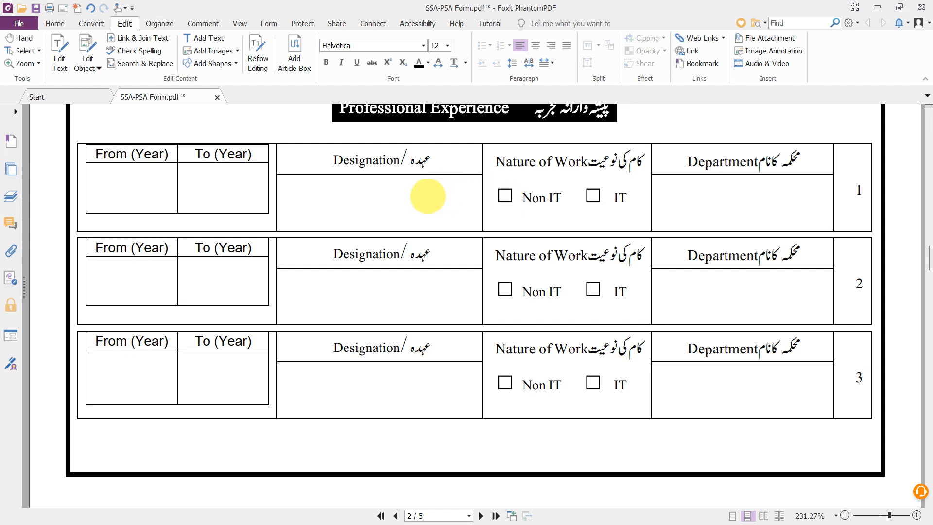
{"action": "scroll", "coordinate": [406, 197], "scroll_direction": "down", "scroll_amount": 1}
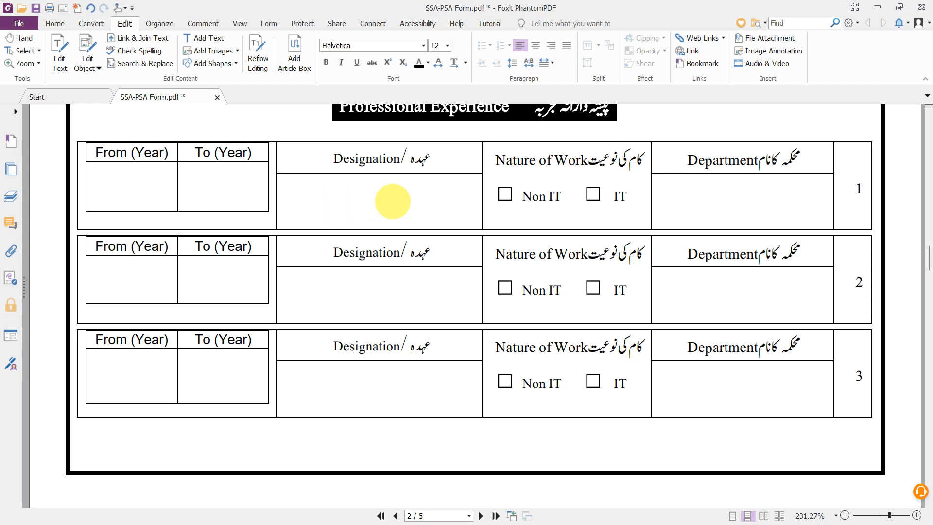
{"action": "scroll", "coordinate": [344, 206], "scroll_direction": "down", "scroll_amount": 1}
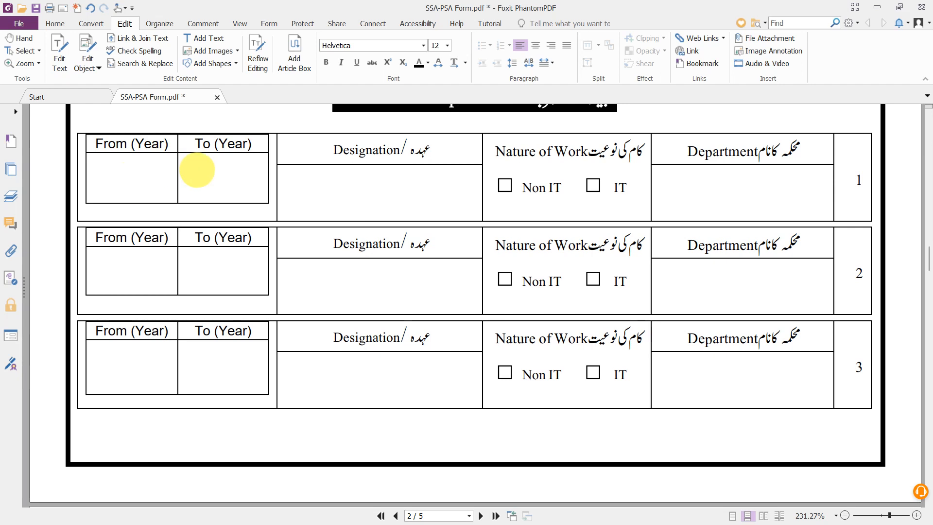
{"action": "scroll", "coordinate": [237, 180], "scroll_direction": "down", "scroll_amount": 1}
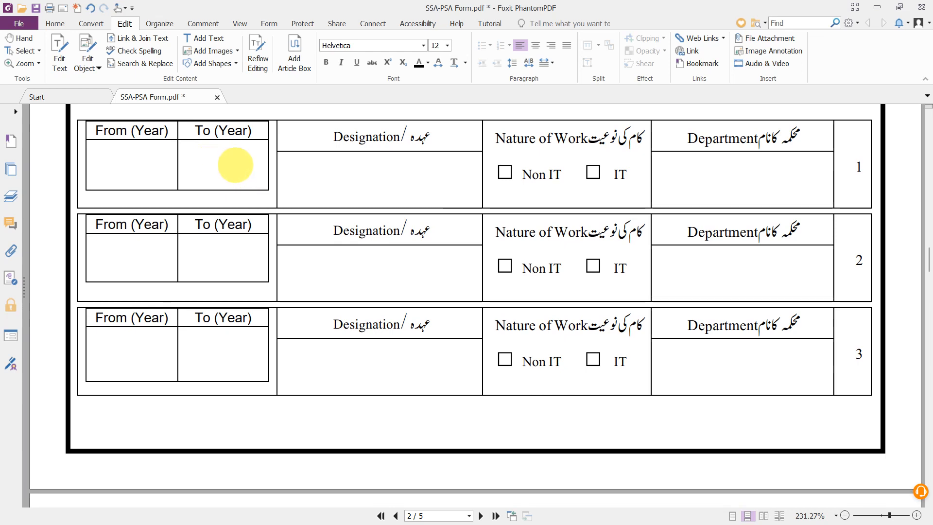
{"action": "scroll", "coordinate": [232, 161], "scroll_direction": "down", "scroll_amount": 3}
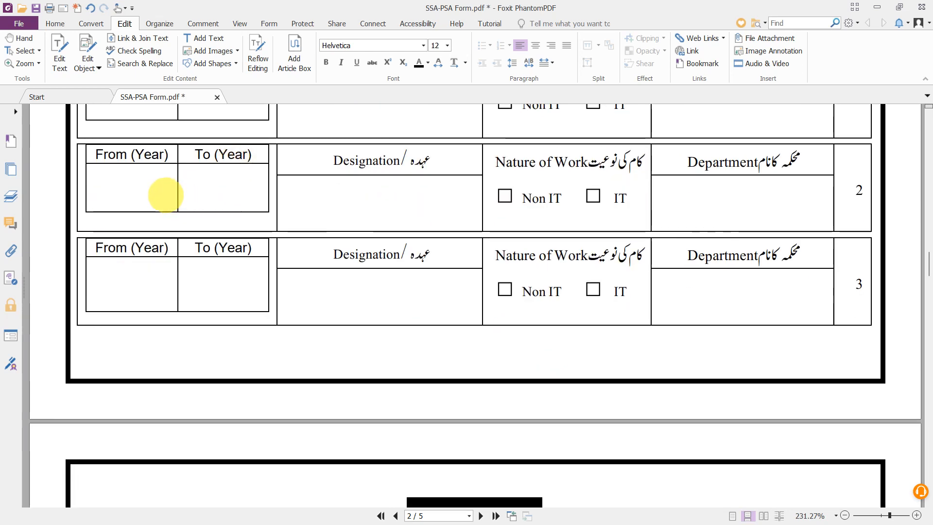
{"action": "scroll", "coordinate": [622, 228], "scroll_direction": "up", "scroll_amount": 3}
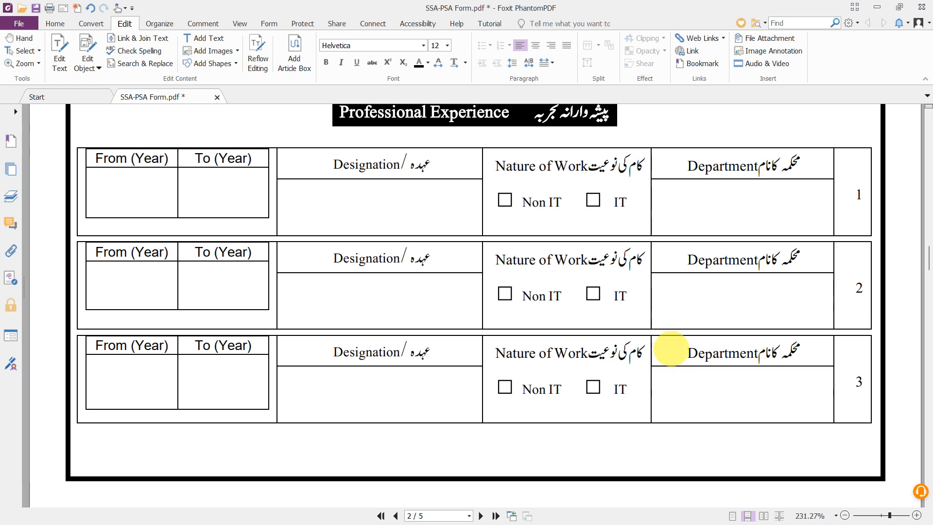
{"action": "scroll", "coordinate": [668, 350], "scroll_direction": "down", "scroll_amount": 4}
{"action": "scroll", "coordinate": [671, 348], "scroll_direction": "down", "scroll_amount": 2}
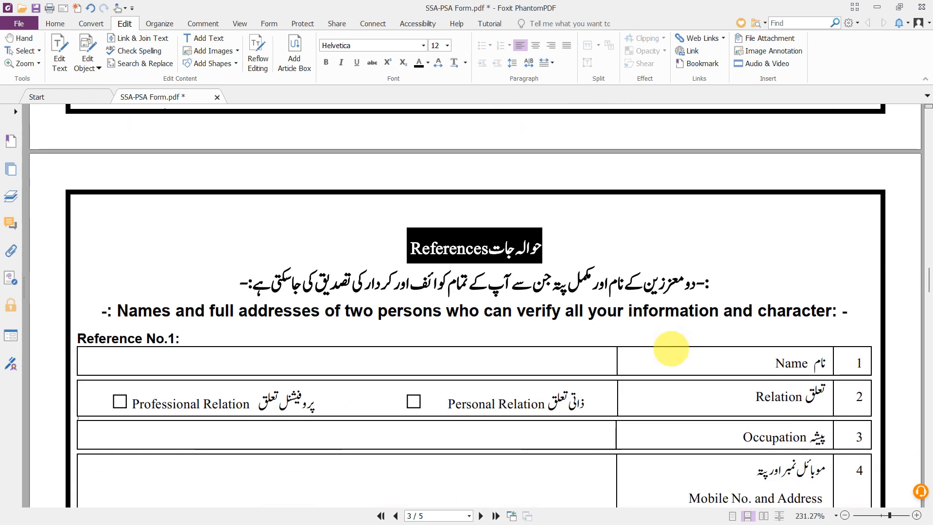
{"action": "scroll", "coordinate": [671, 348], "scroll_direction": "up", "scroll_amount": 4}
{"action": "scroll", "coordinate": [671, 348], "scroll_direction": "up", "scroll_amount": 3}
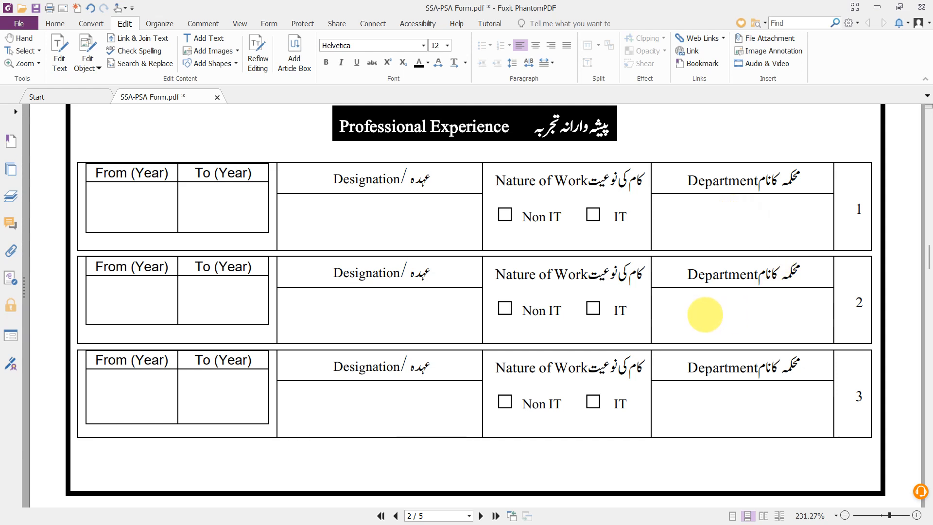
{"action": "scroll", "coordinate": [747, 315], "scroll_direction": "down", "scroll_amount": 2}
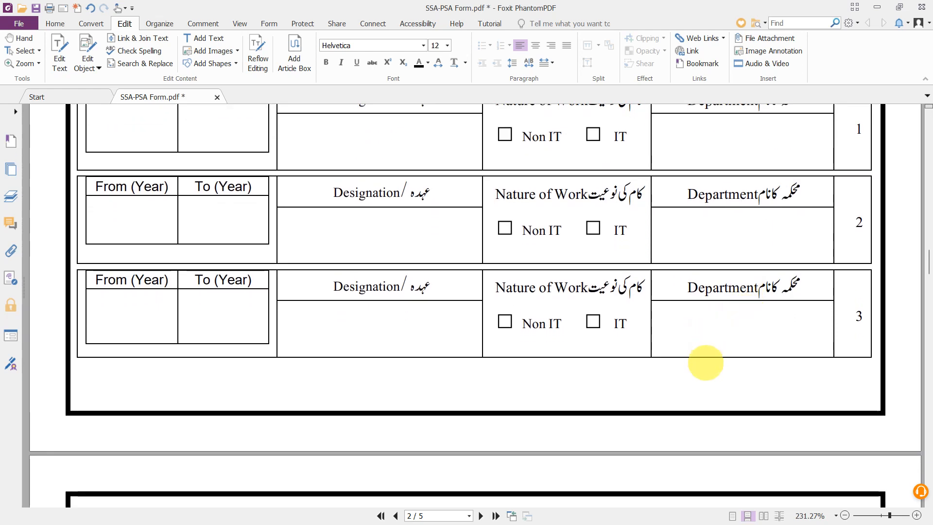
{"action": "scroll", "coordinate": [733, 378], "scroll_direction": "down", "scroll_amount": 3}
{"action": "scroll", "coordinate": [646, 384], "scroll_direction": "down", "scroll_amount": 7}
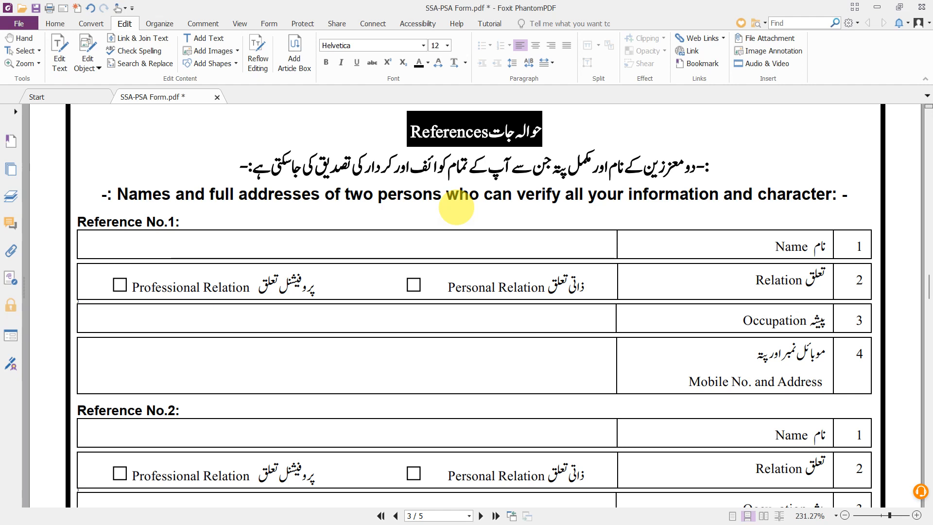
{"action": "scroll", "coordinate": [456, 207], "scroll_direction": "down", "scroll_amount": 1}
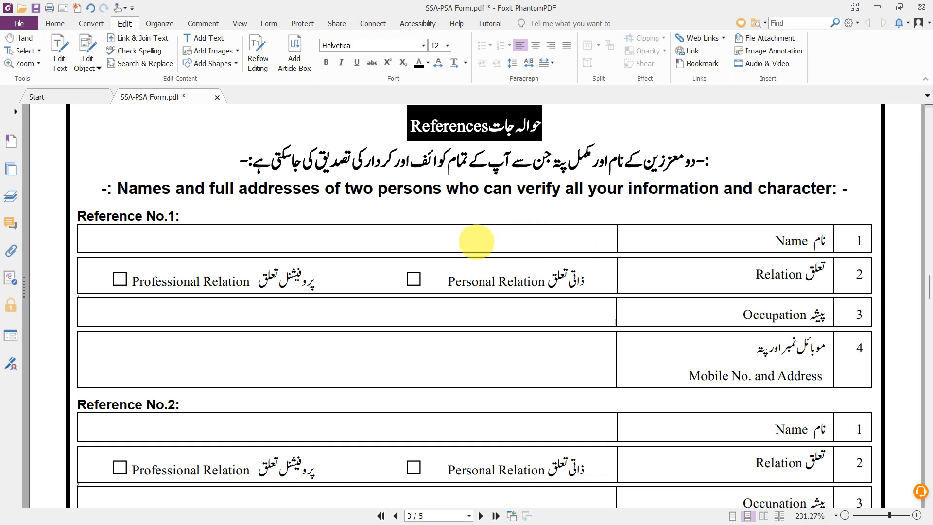
{"action": "scroll", "coordinate": [476, 242], "scroll_direction": "down", "scroll_amount": 1}
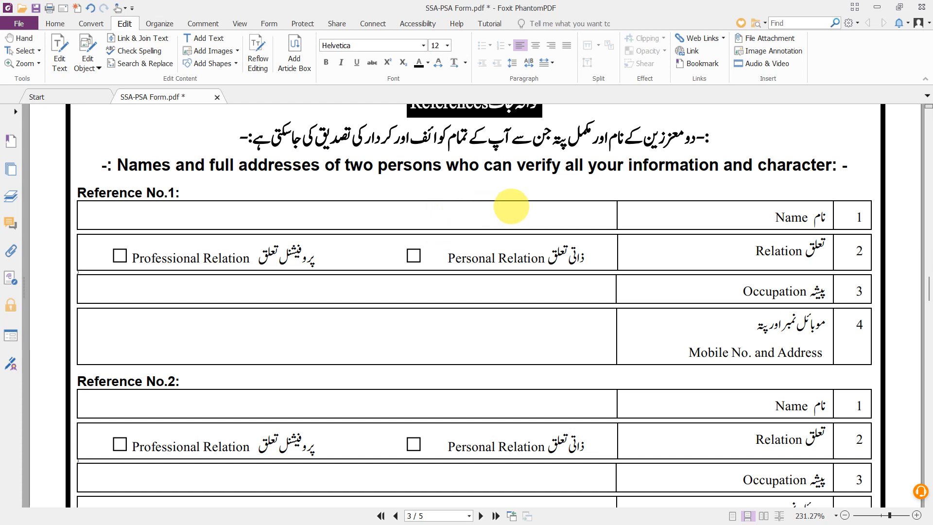
{"action": "scroll", "coordinate": [510, 205], "scroll_direction": "down", "scroll_amount": 1}
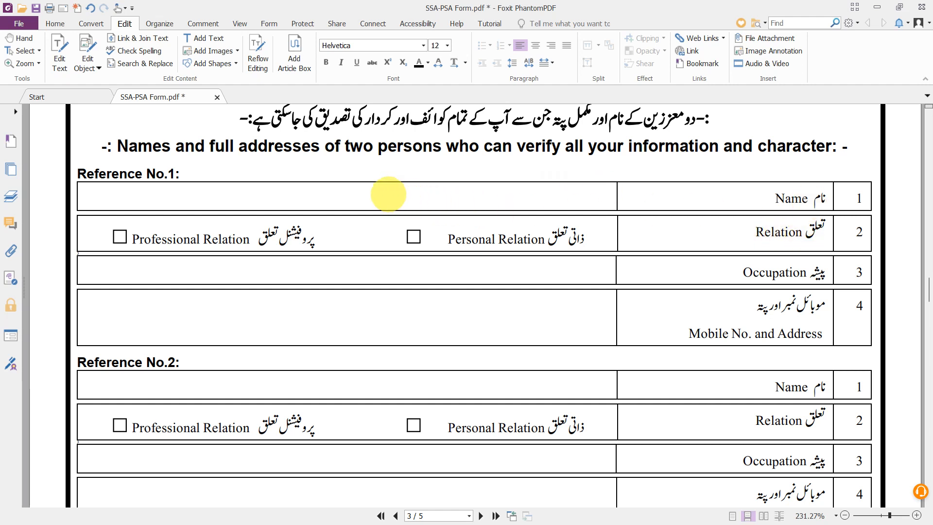
- Type the first reference's full name into the Reference No.1 Name row
{"action": "left_click", "coordinate": [207, 38]}
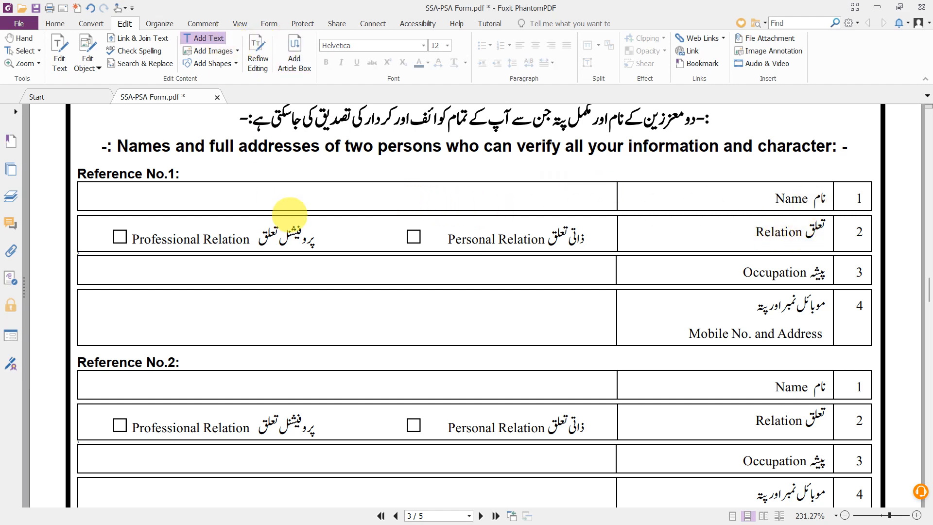
{"action": "left_click", "coordinate": [282, 199]}
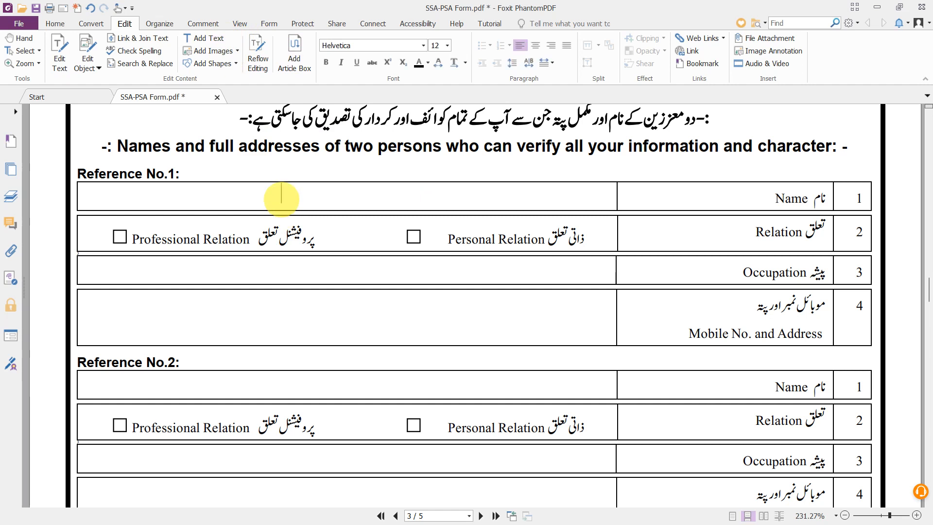
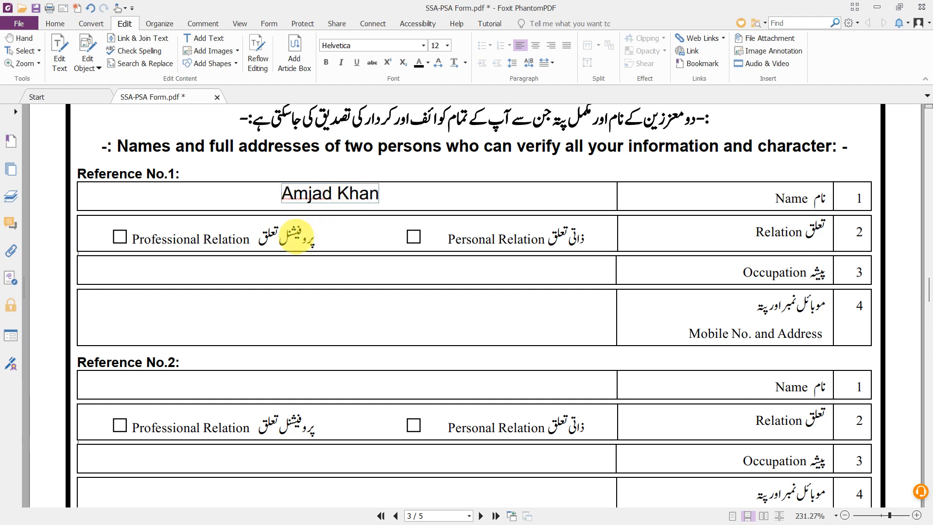
{"action": "scroll", "coordinate": [583, 233], "scroll_direction": "down", "scroll_amount": 1}
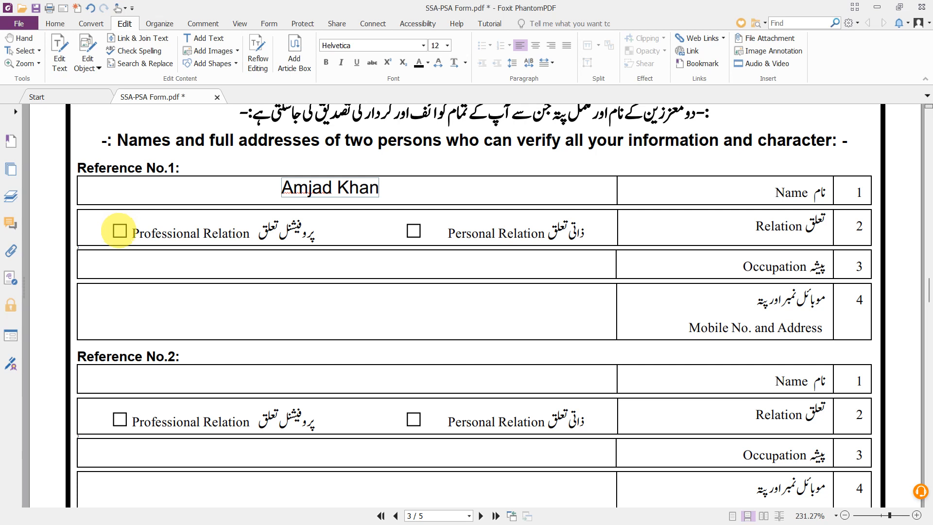
{"action": "left_click", "coordinate": [119, 231]}
{"action": "scroll", "coordinate": [117, 229], "scroll_direction": "down", "scroll_amount": 1}
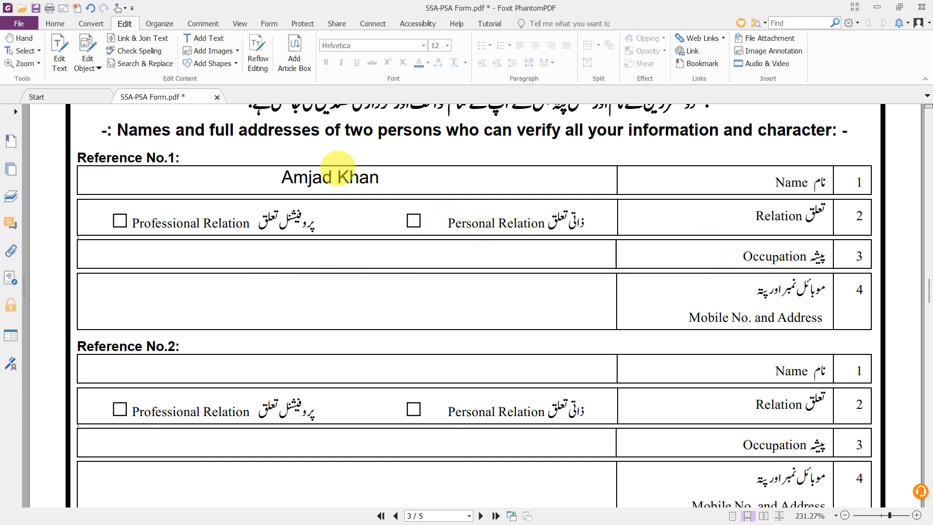
- Enter 'Teacher' as Reference No.1's occupation
{"action": "left_click", "coordinate": [205, 38]}
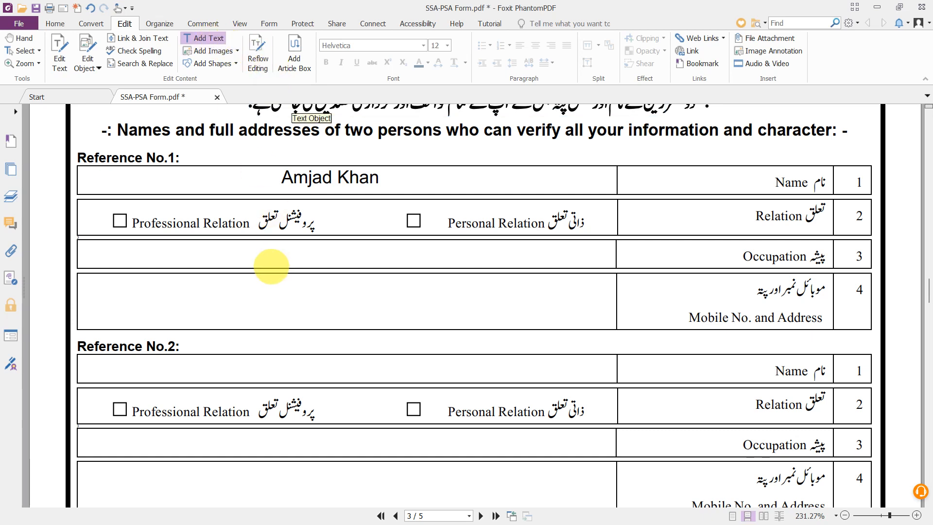
{"action": "left_click", "coordinate": [264, 253]}
{"action": "type", "text": "Teacher"}
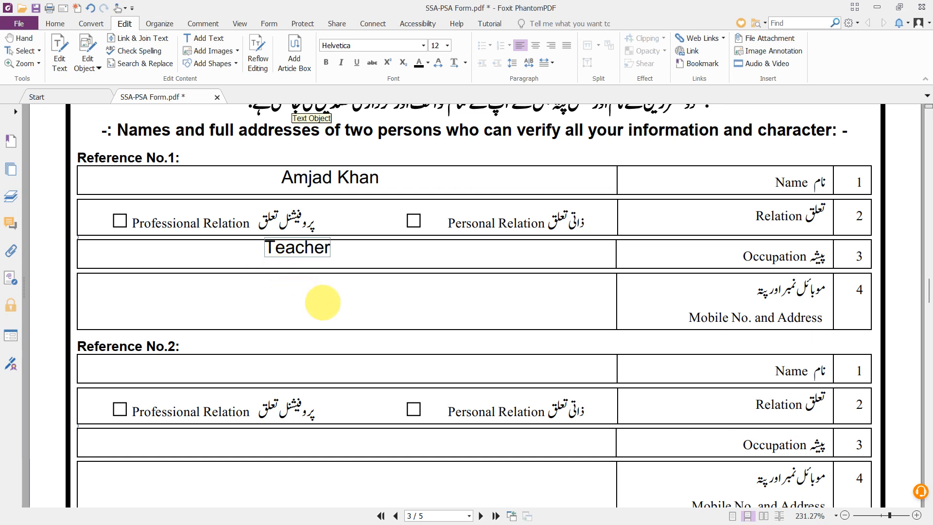
{"action": "scroll", "coordinate": [323, 302], "scroll_direction": "down", "scroll_amount": 1}
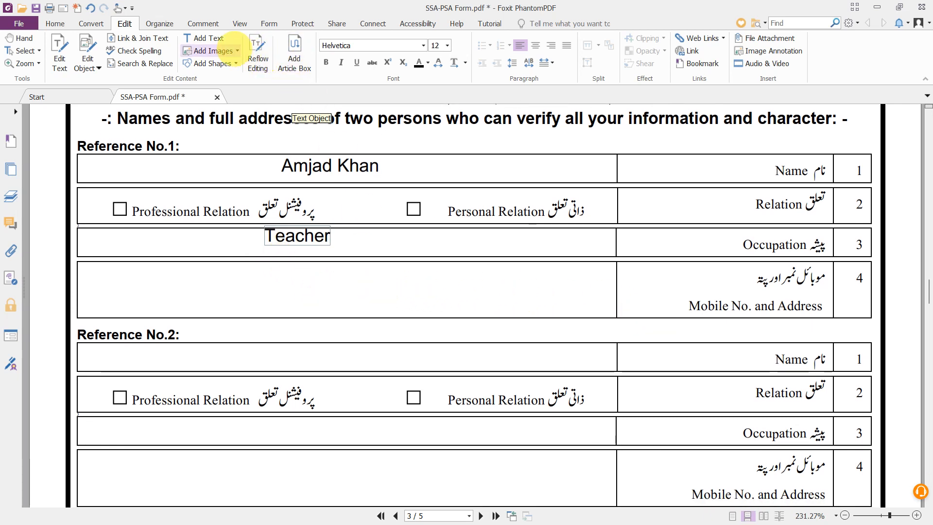
- Enter the reference's mobile number and address in Reference No.1's Mobile No. and Address row
{"action": "left_click", "coordinate": [204, 38]}
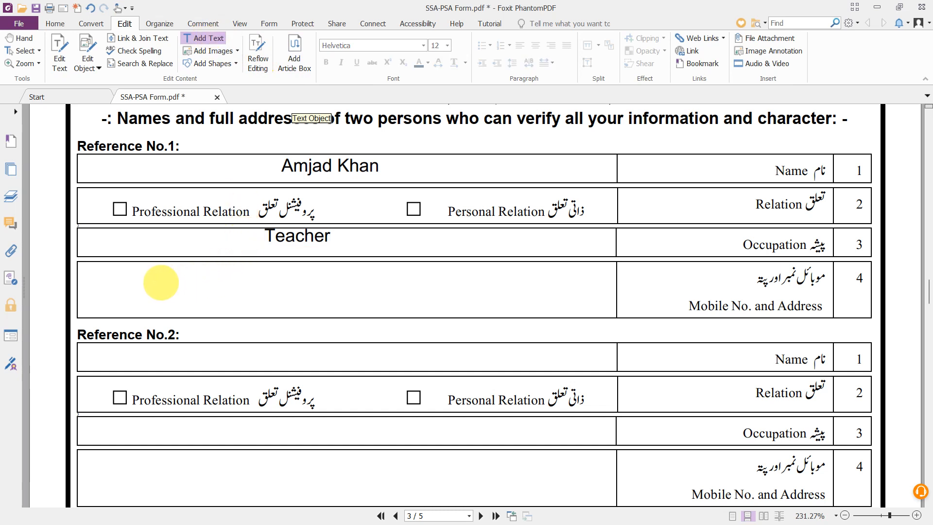
{"action": "left_click", "coordinate": [131, 290]}
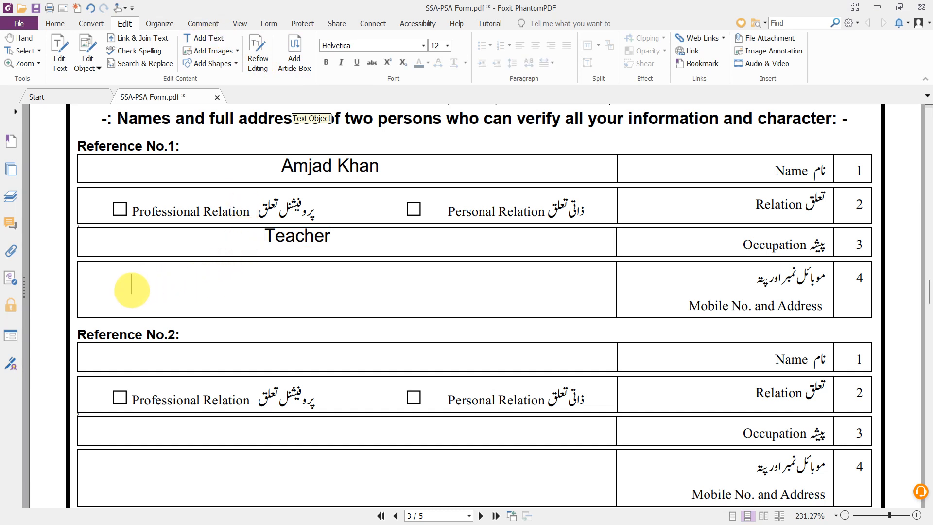
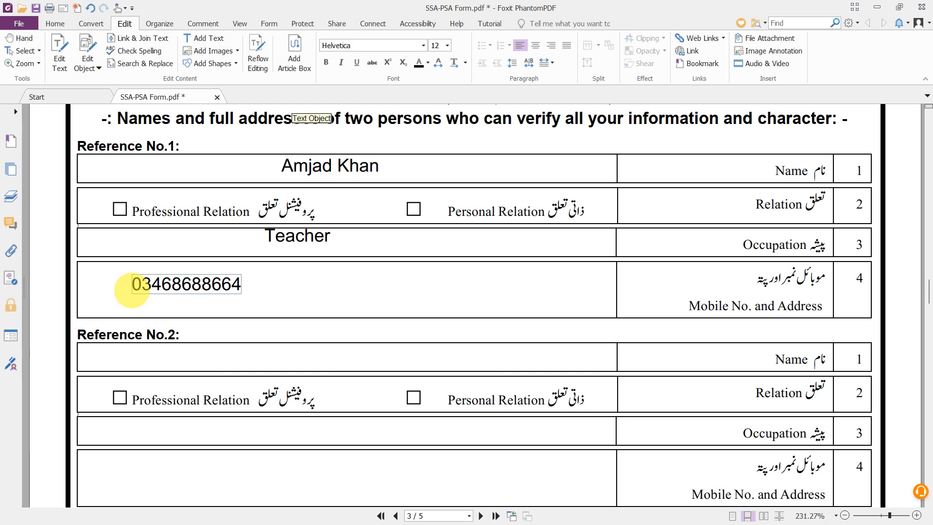
{"action": "type", "text": "."}
{"action": "type", "text": "Govt"}
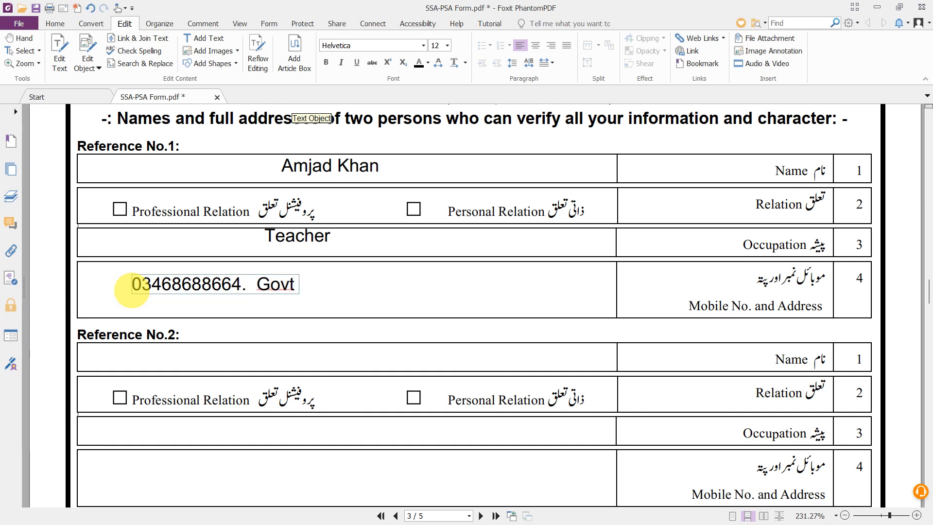
{"action": "type", "text": " Sco"}
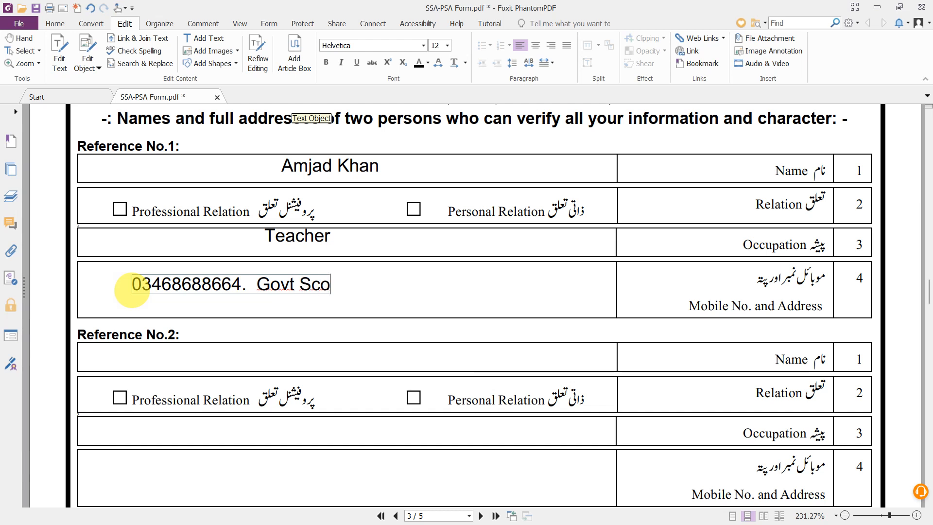
{"action": "key", "text": "BackSpace"}
{"action": "type", "text": "hool"}
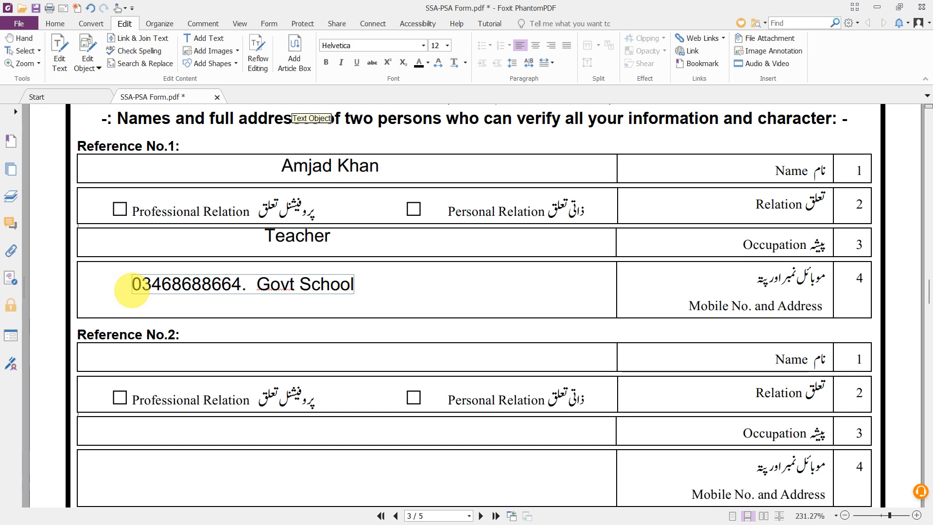
{"action": "scroll", "coordinate": [127, 281], "scroll_direction": "down", "scroll_amount": 1}
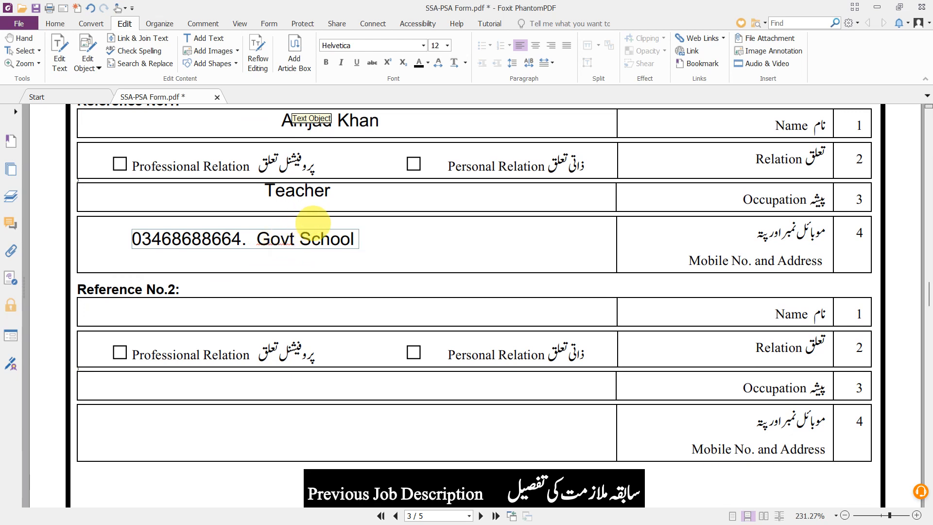
{"action": "scroll", "coordinate": [336, 233], "scroll_direction": "down", "scroll_amount": 1}
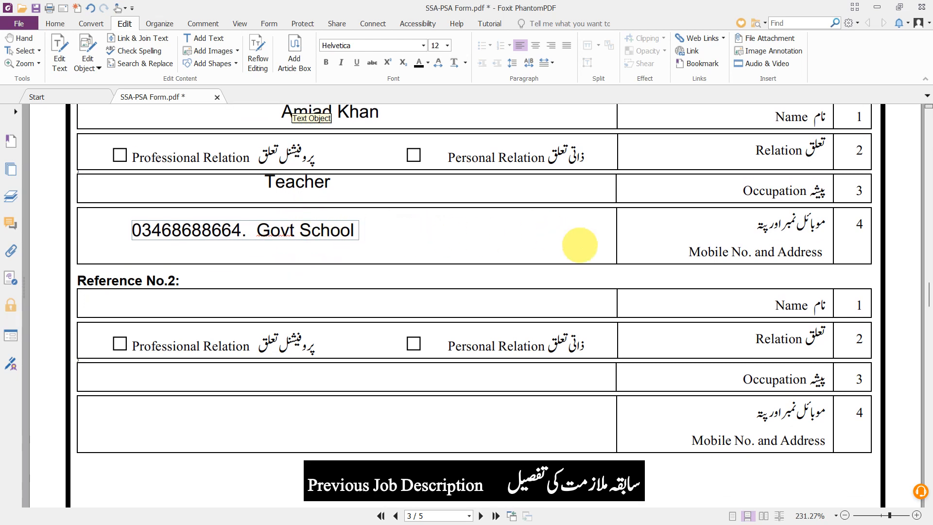
{"action": "scroll", "coordinate": [579, 242], "scroll_direction": "down", "scroll_amount": 1}
{"action": "scroll", "coordinate": [693, 341], "scroll_direction": "down", "scroll_amount": 3}
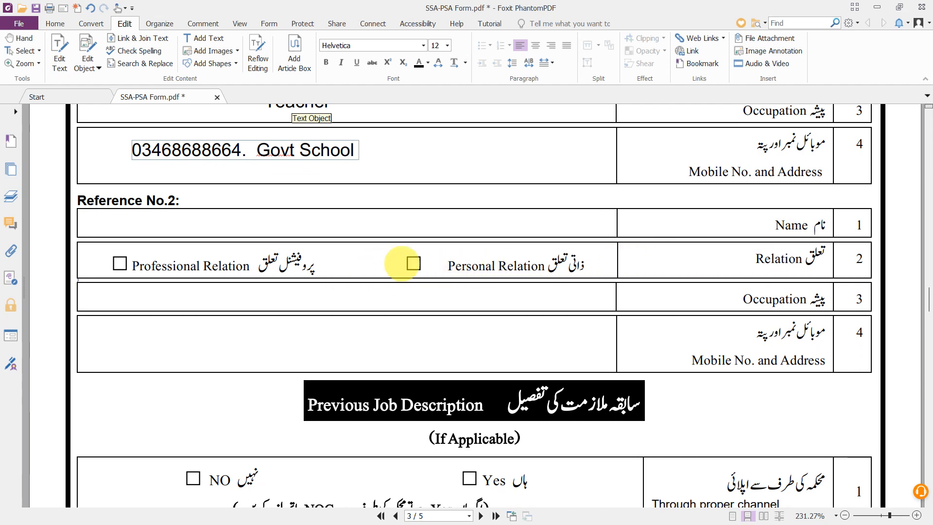
{"action": "scroll", "coordinate": [475, 277], "scroll_direction": "down", "scroll_amount": 1}
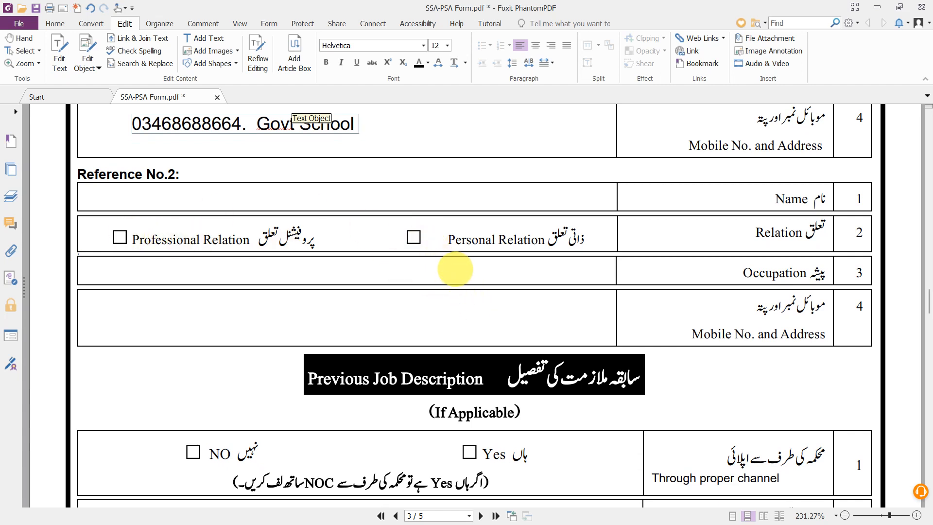
{"action": "scroll", "coordinate": [381, 282], "scroll_direction": "down", "scroll_amount": 1}
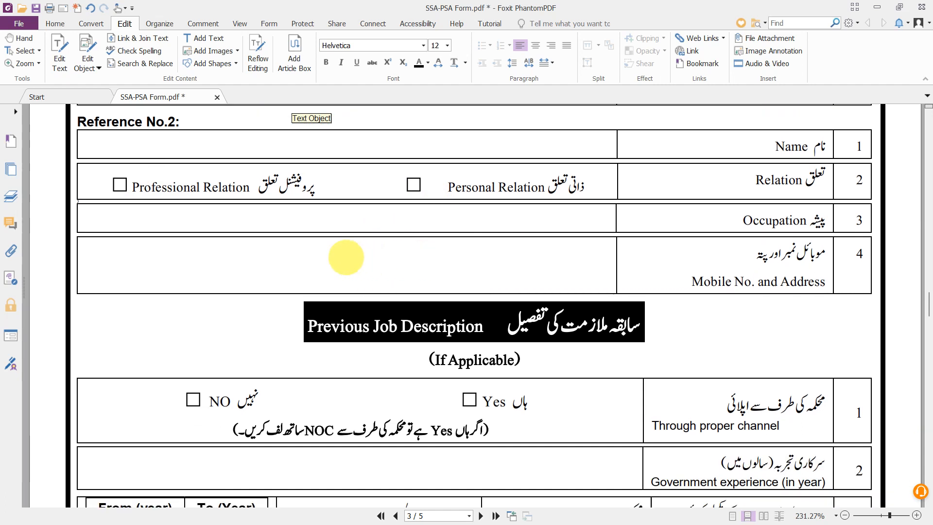
{"action": "scroll", "coordinate": [346, 257], "scroll_direction": "up", "scroll_amount": 1}
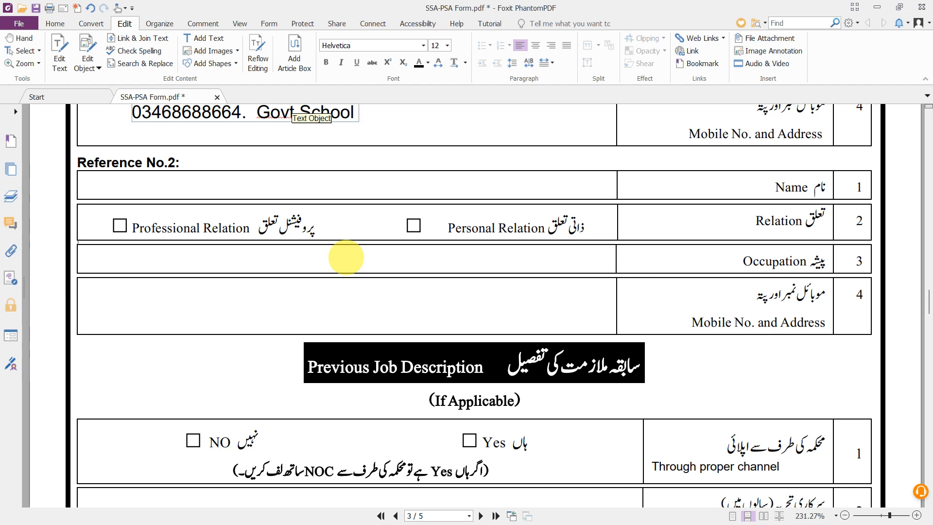
{"action": "scroll", "coordinate": [346, 257], "scroll_direction": "down", "scroll_amount": 1}
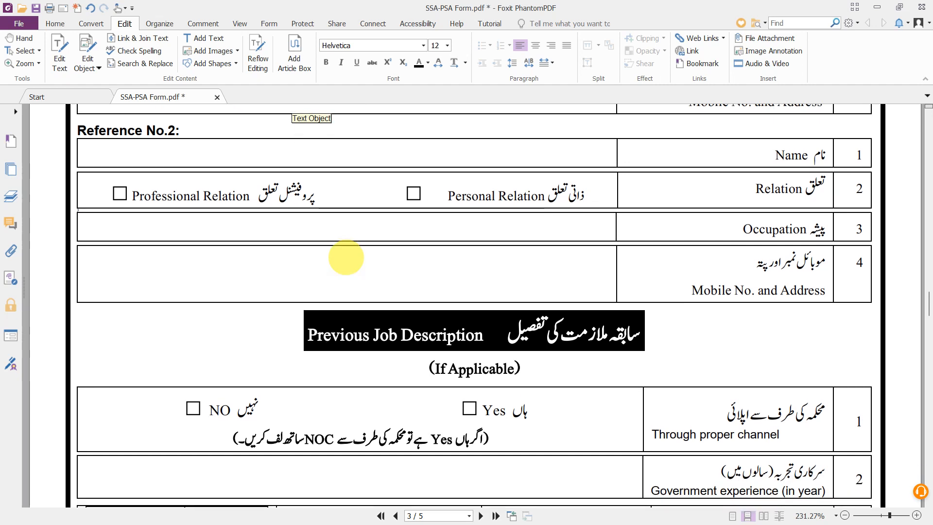
{"action": "scroll", "coordinate": [346, 257], "scroll_direction": "up", "scroll_amount": 1}
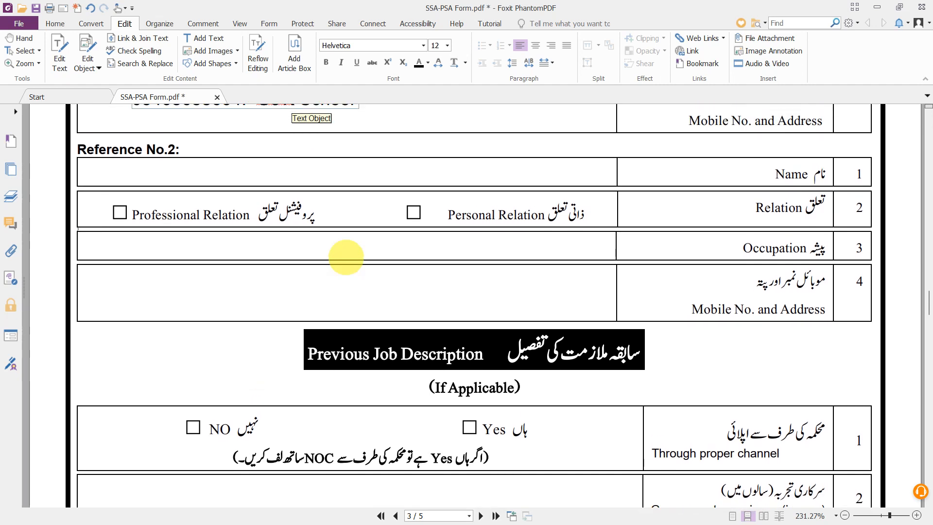
{"action": "scroll", "coordinate": [346, 257], "scroll_direction": "down", "scroll_amount": 1}
{"action": "scroll", "coordinate": [346, 257], "scroll_direction": "down", "scroll_amount": 1}
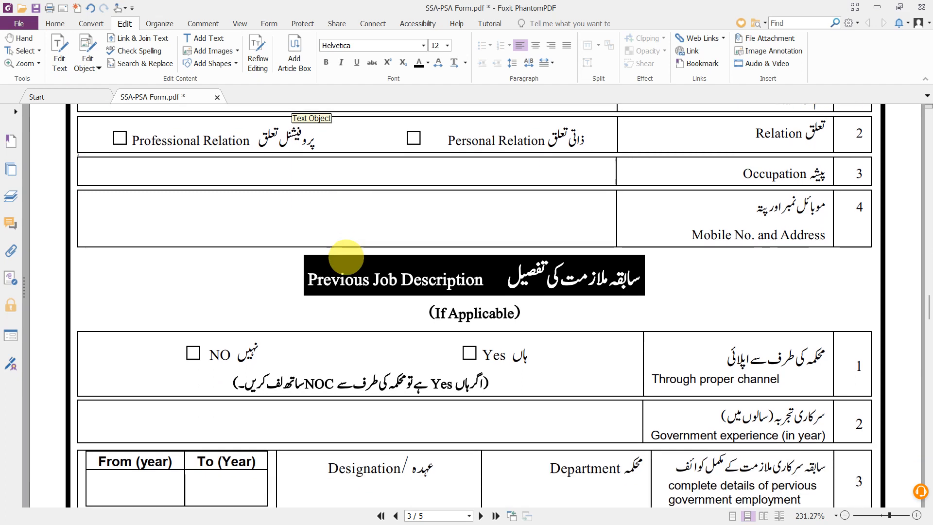
{"action": "scroll", "coordinate": [346, 257], "scroll_direction": "down", "scroll_amount": 2}
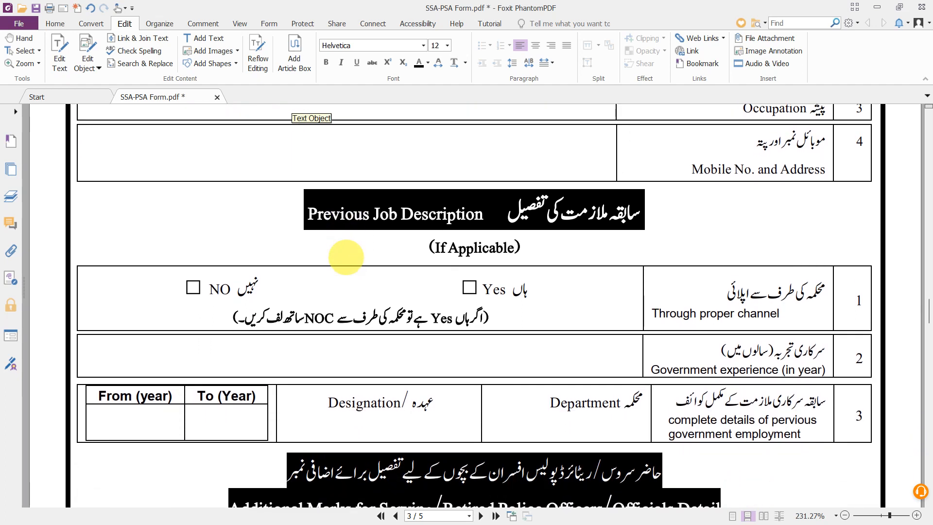
{"action": "scroll", "coordinate": [346, 257], "scroll_direction": "down", "scroll_amount": 2}
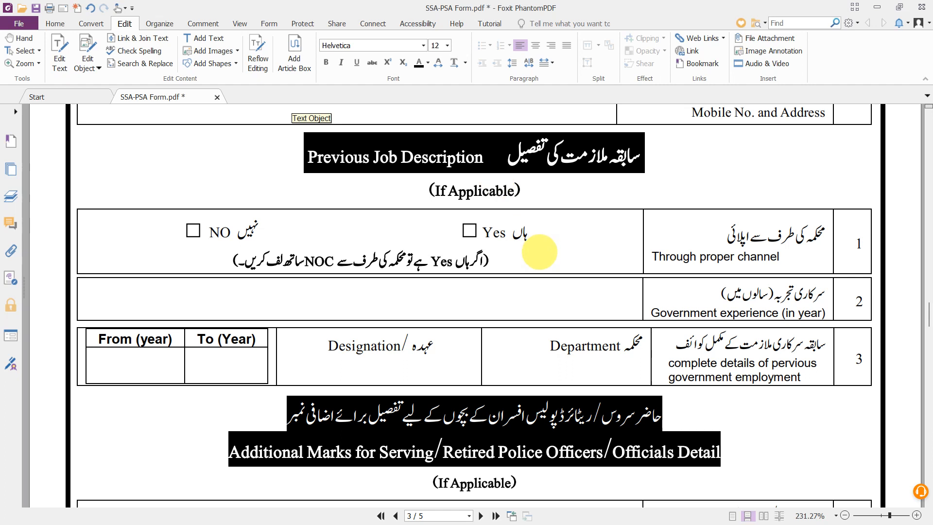
{"action": "scroll", "coordinate": [537, 250], "scroll_direction": "down", "scroll_amount": 1}
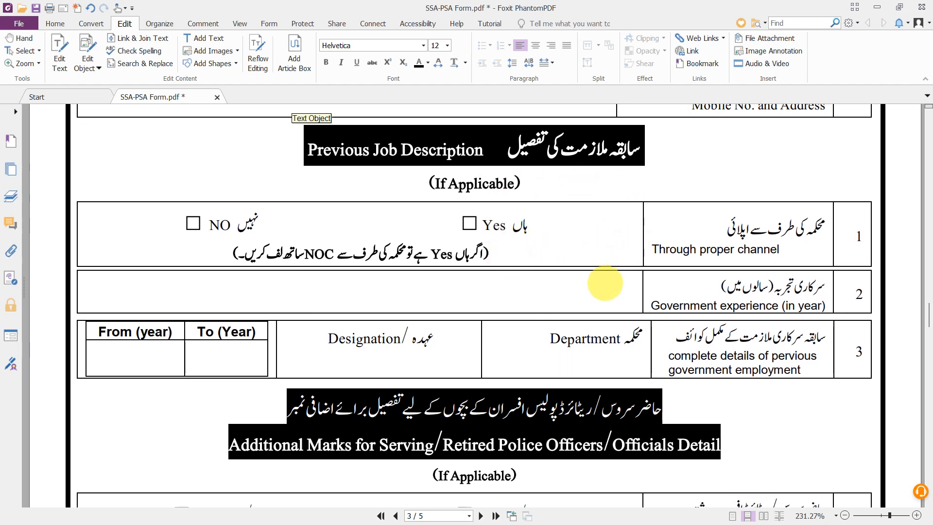
{"action": "scroll", "coordinate": [605, 282], "scroll_direction": "down", "scroll_amount": 1}
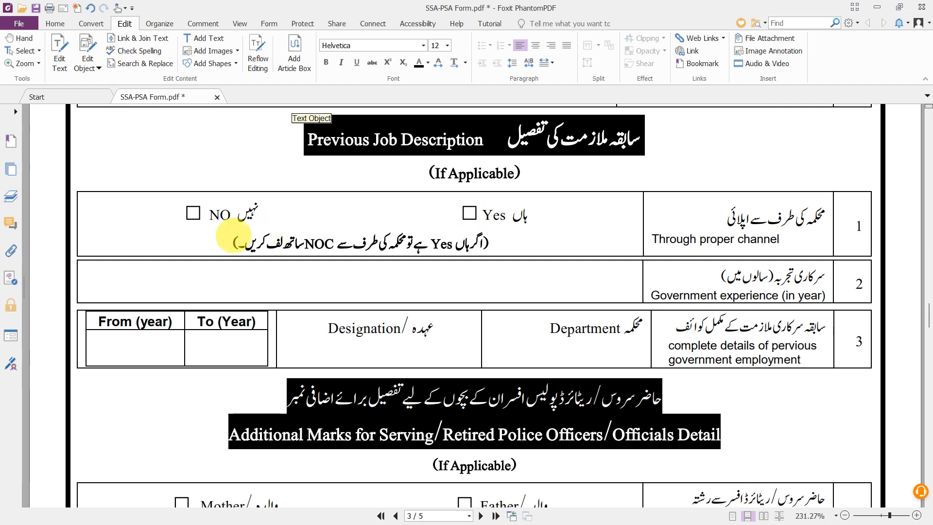
{"action": "scroll", "coordinate": [311, 163], "scroll_direction": "down", "scroll_amount": 3}
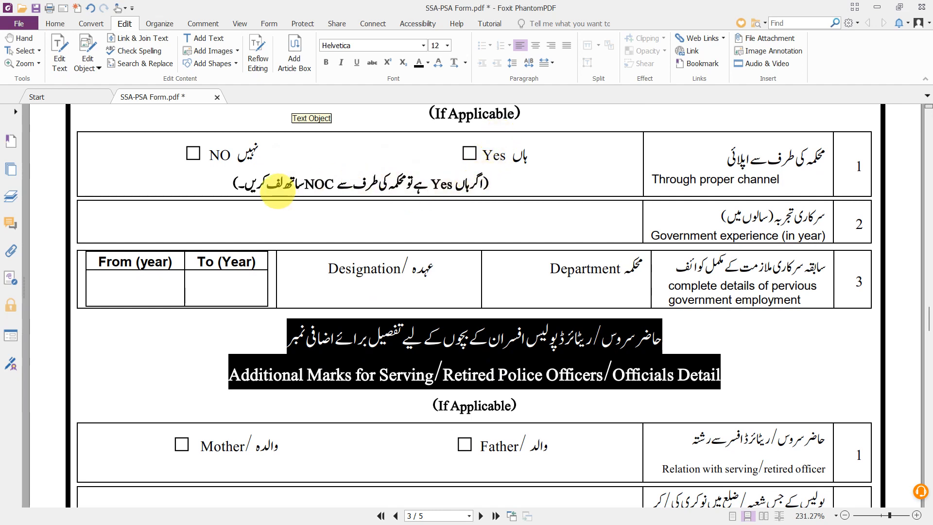
{"action": "scroll", "coordinate": [277, 187], "scroll_direction": "down", "scroll_amount": 1}
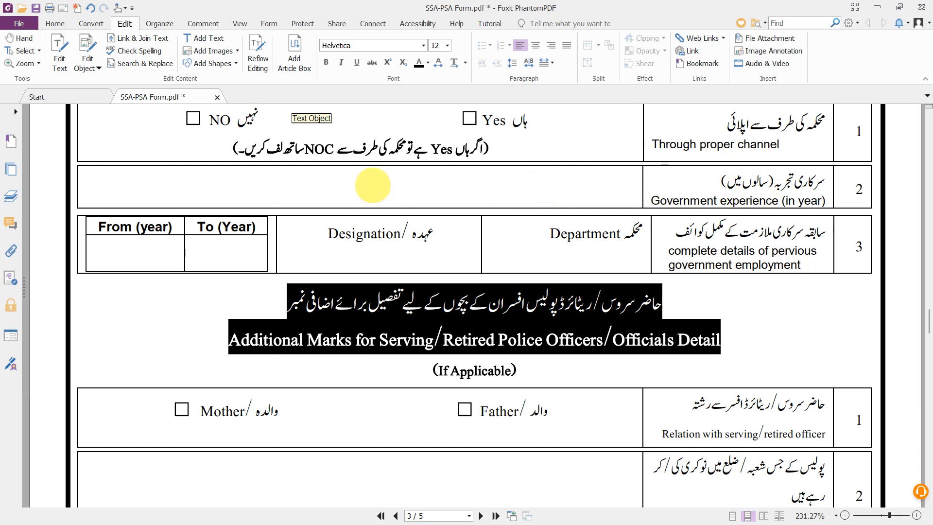
{"action": "scroll", "coordinate": [372, 185], "scroll_direction": "down", "scroll_amount": 1}
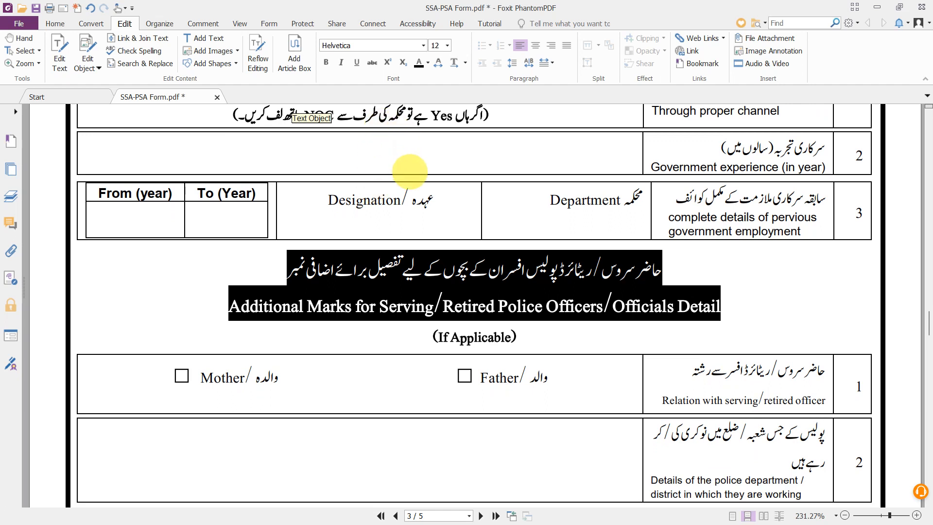
{"action": "scroll", "coordinate": [409, 171], "scroll_direction": "down", "scroll_amount": 1}
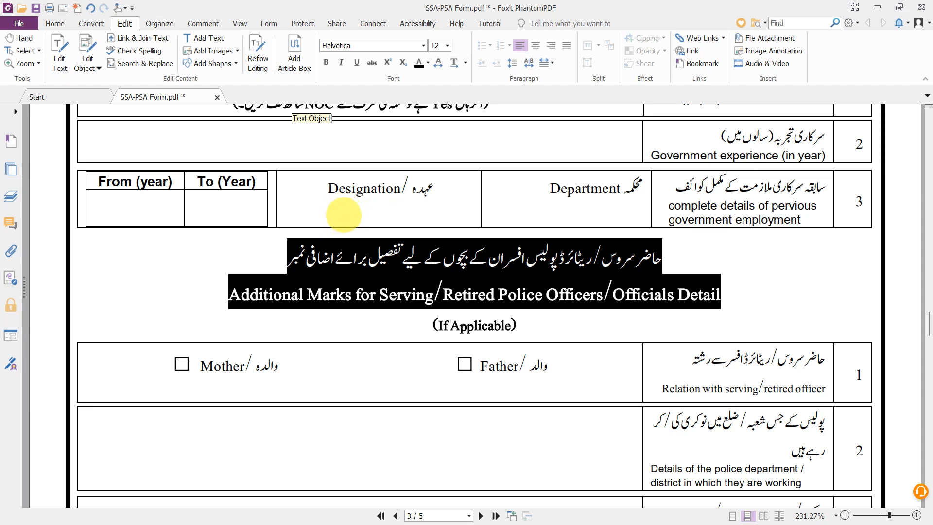
{"action": "scroll", "coordinate": [329, 216], "scroll_direction": "down", "scroll_amount": 1}
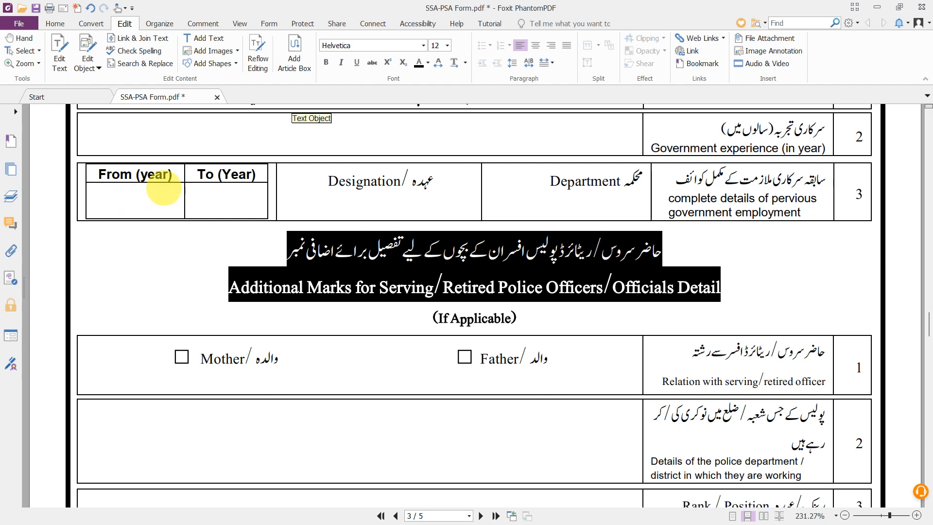
{"action": "scroll", "coordinate": [243, 208], "scroll_direction": "down", "scroll_amount": 1}
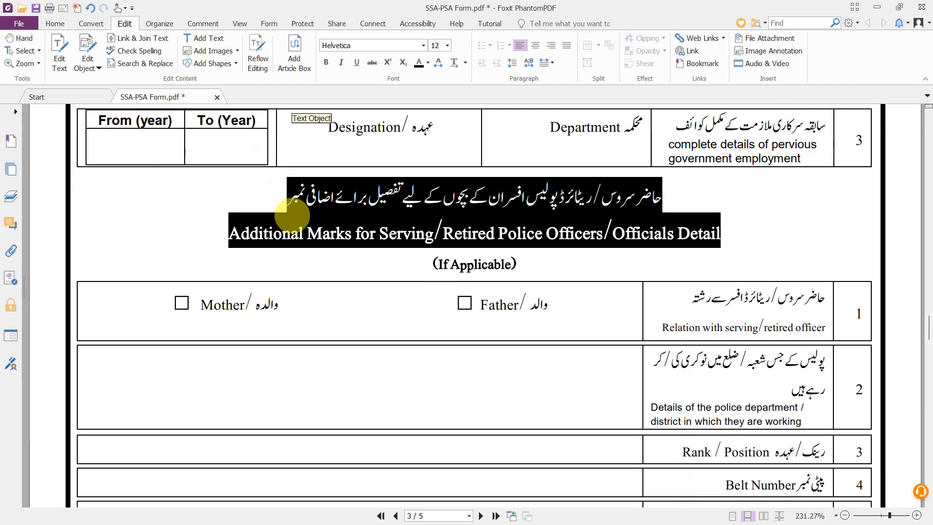
{"action": "scroll", "coordinate": [284, 199], "scroll_direction": "down", "scroll_amount": 1}
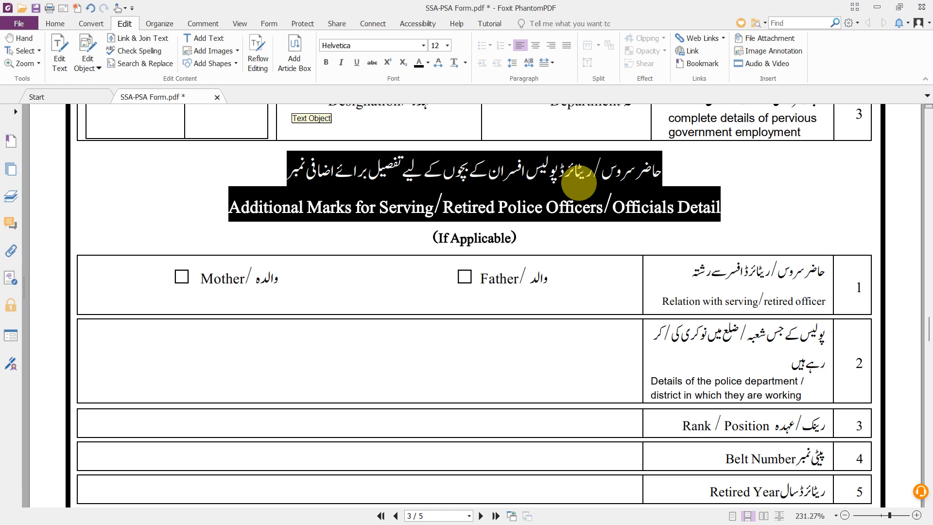
{"action": "scroll", "coordinate": [579, 182], "scroll_direction": "down", "scroll_amount": 2}
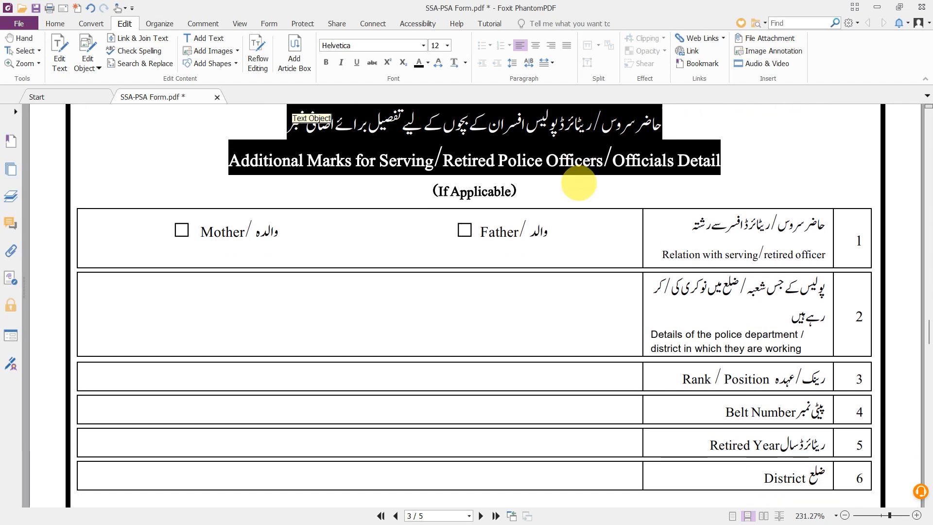
{"action": "scroll", "coordinate": [632, 262], "scroll_direction": "down", "scroll_amount": 1}
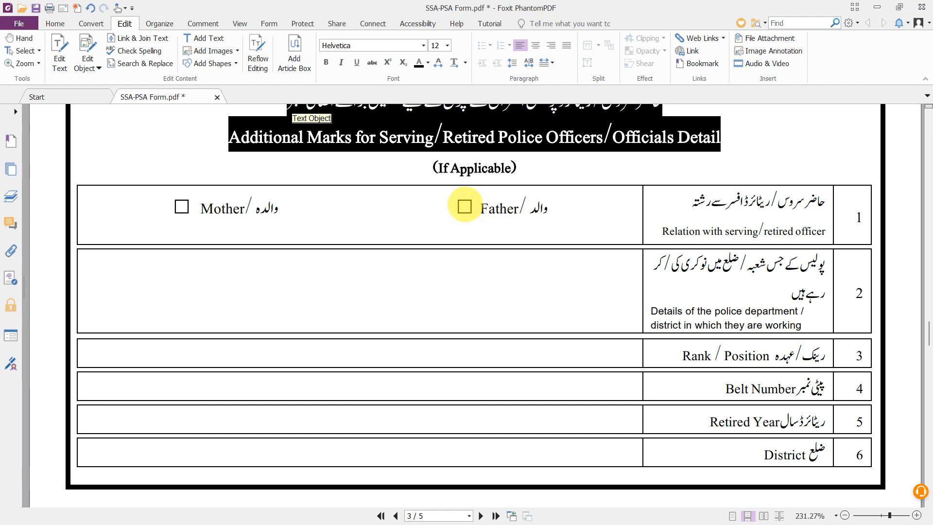
{"action": "scroll", "coordinate": [583, 232], "scroll_direction": "down", "scroll_amount": 1}
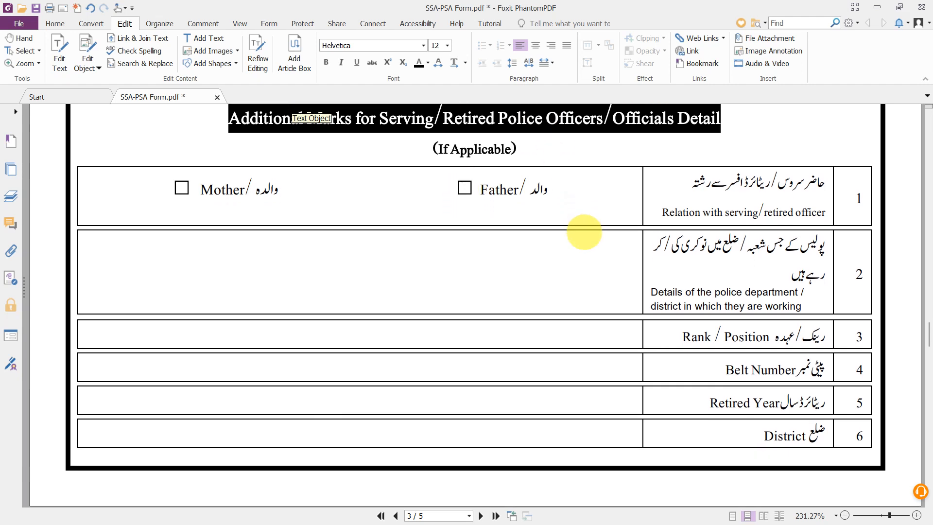
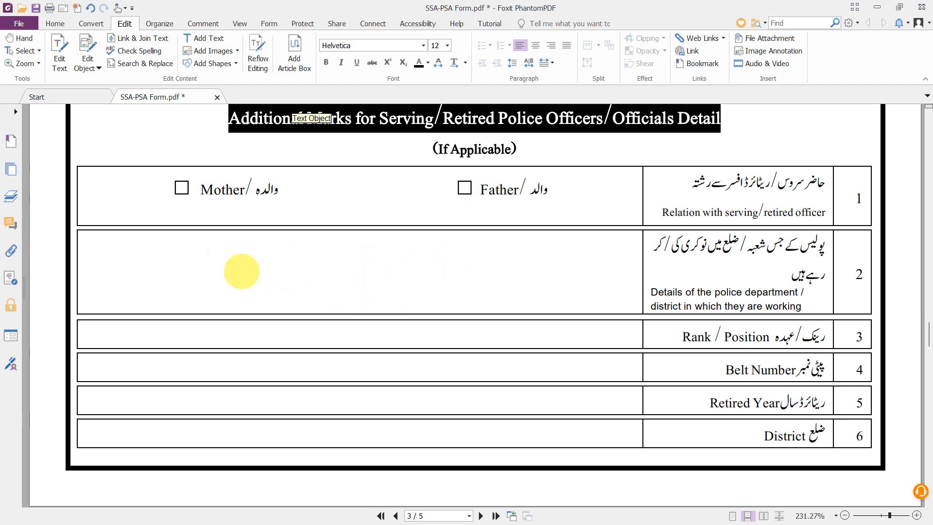
- Add a text entry reading 'Crime Branch, Lahore Police Station, Lahore' in row 2 of the additional marks table
{"action": "left_click", "coordinate": [240, 270]}
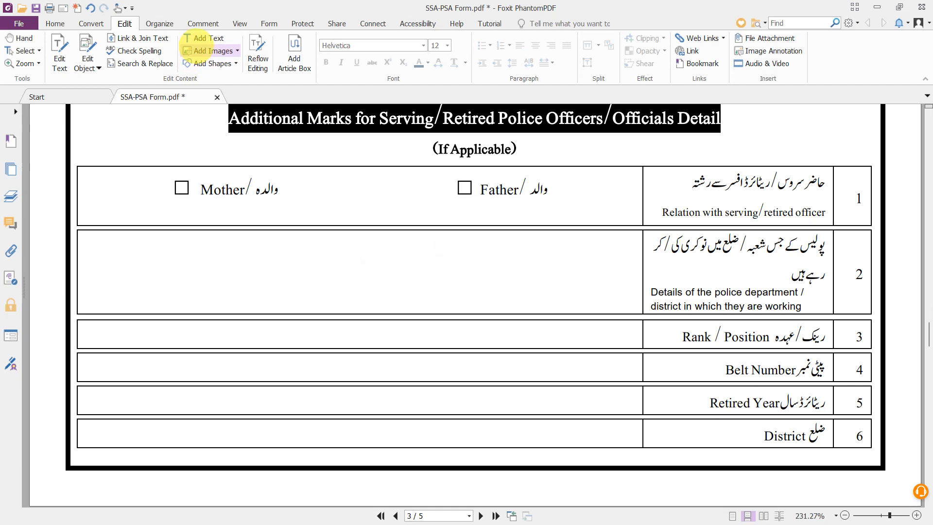
{"action": "left_click", "coordinate": [189, 38]}
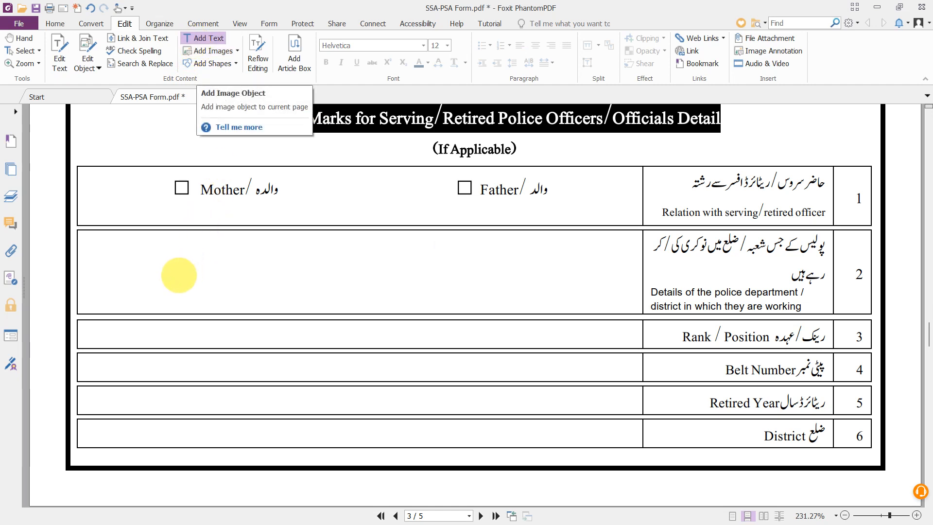
{"action": "left_click", "coordinate": [178, 273]}
{"action": "type", "text": "Crime"}
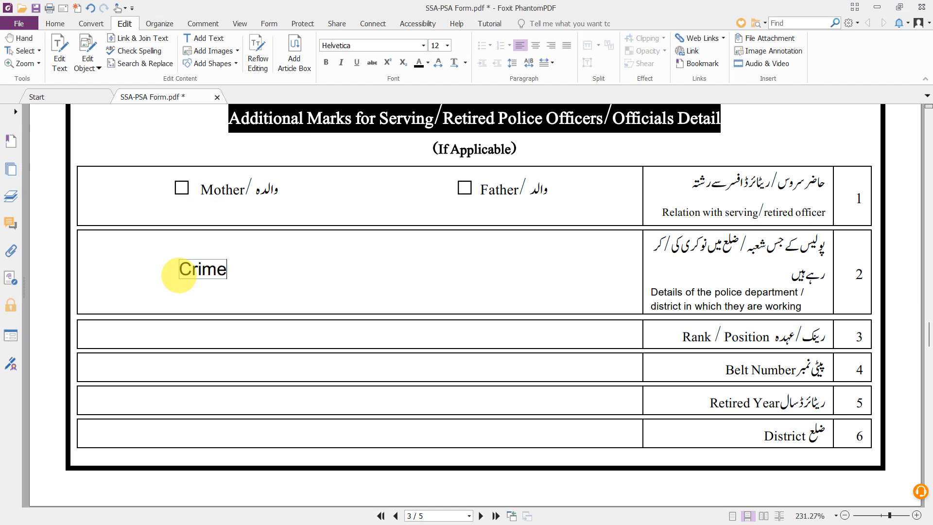
{"action": "type", "text": " Branch,"}
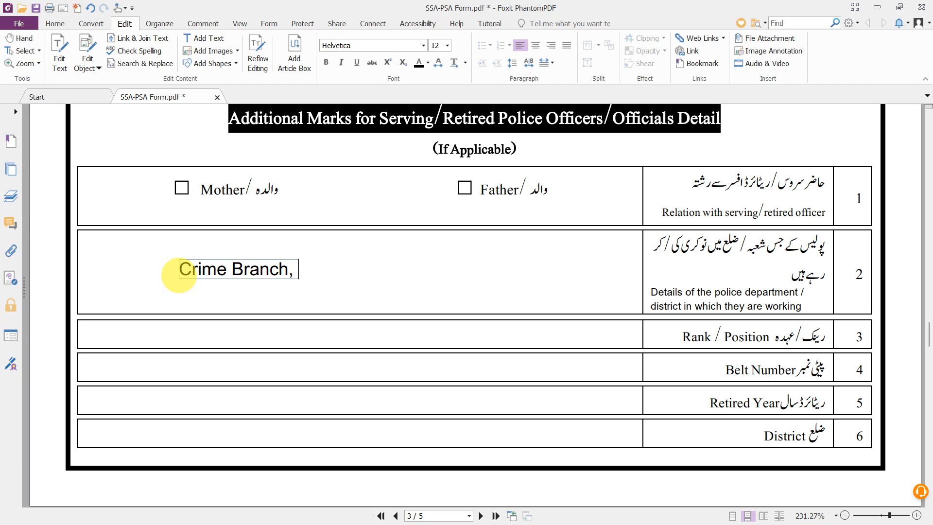
{"action": "type", "text": "la"}
{"action": "key", "text": "BackSpace"}
{"action": "type", "text": "Lahore Po"}
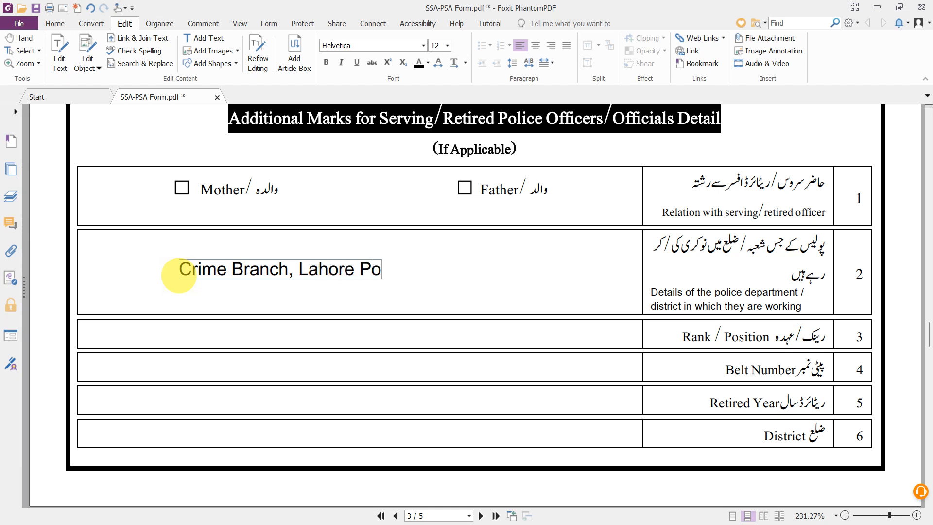
{"action": "type", "text": "lice Sta"}
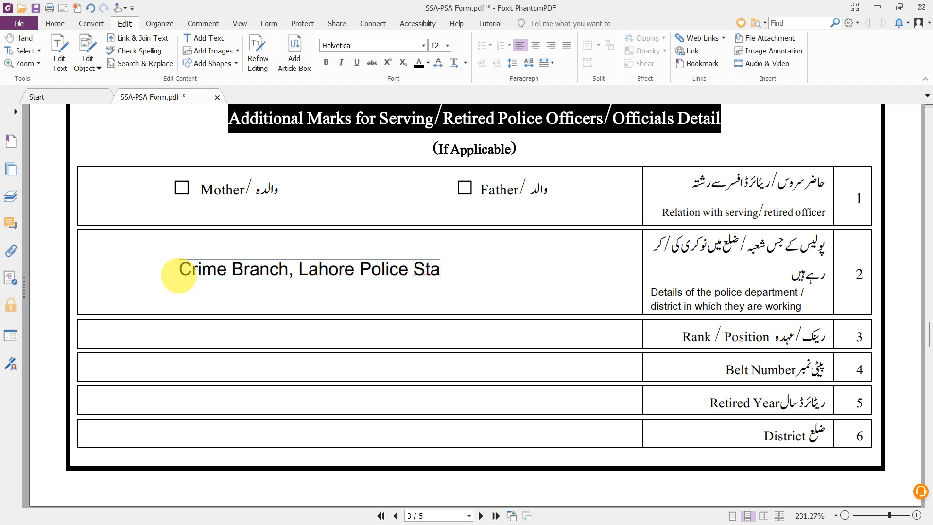
{"action": "type", "text": "tion"}
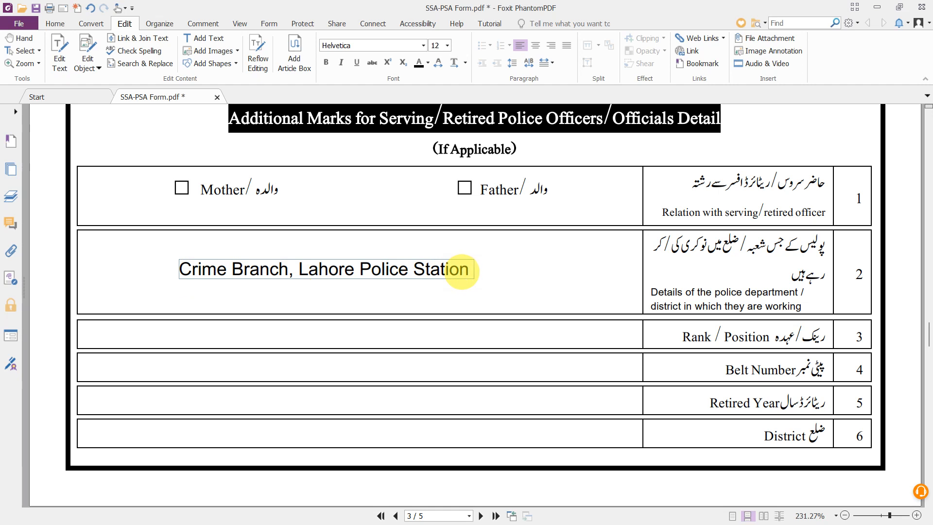
{"action": "type", "text": ", Lahor"}
{"action": "key", "text": "BackSpace"}
{"action": "type", "text": "ore"}
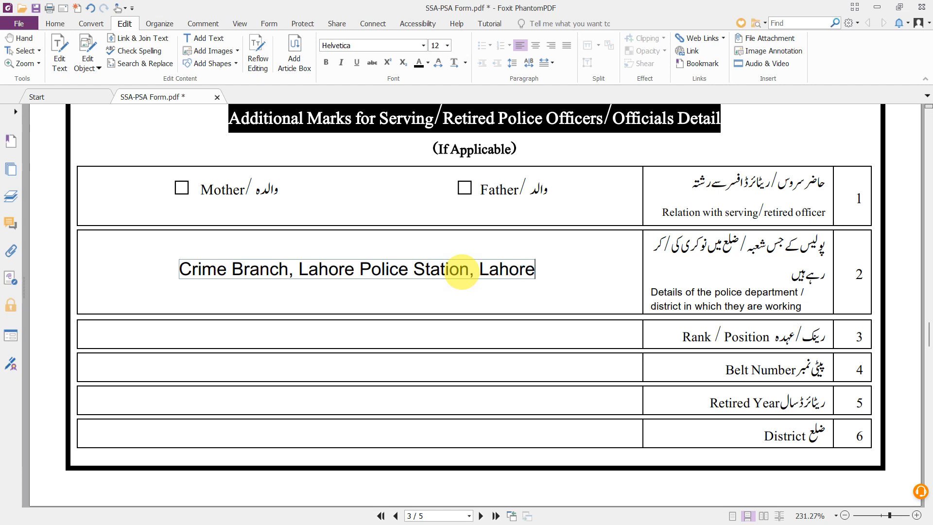
{"action": "scroll", "coordinate": [462, 271], "scroll_direction": "down", "scroll_amount": 3}
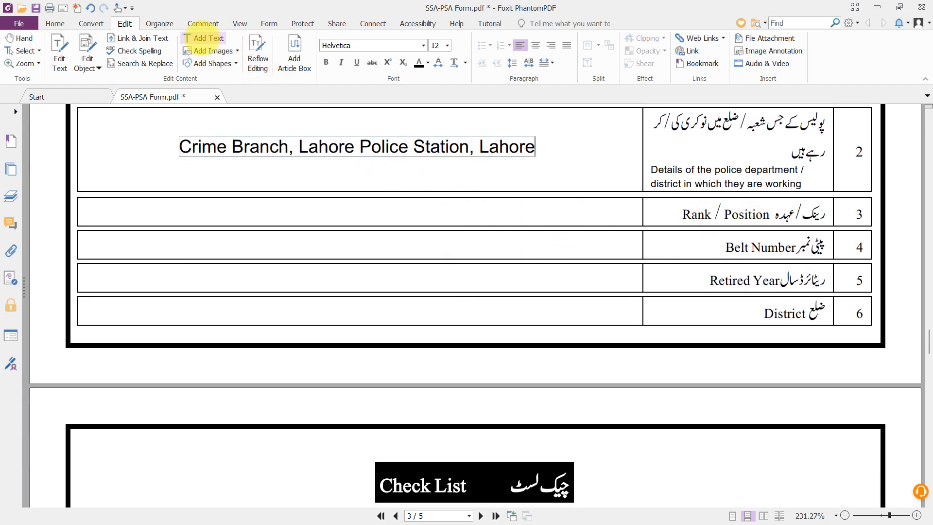
- Add text entries for rank ASI and the belt number in their service details rows
{"action": "left_click", "coordinate": [204, 38]}
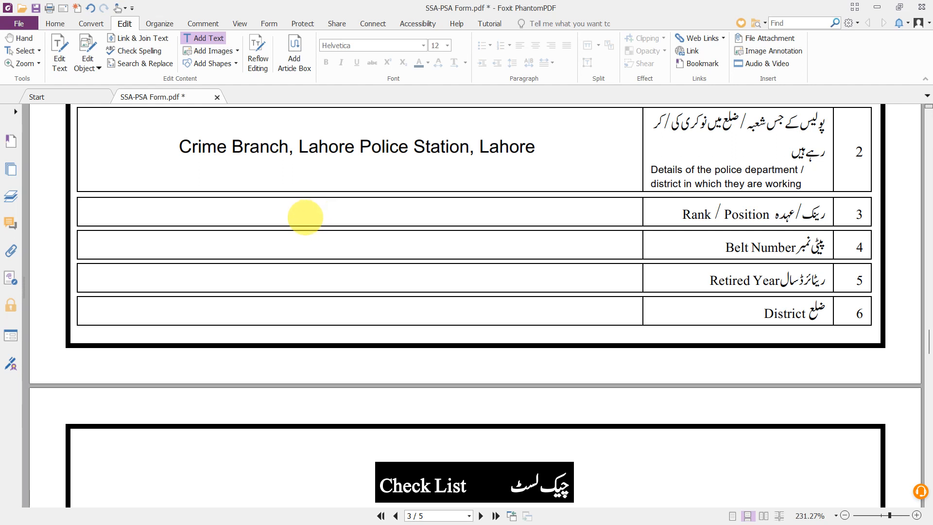
{"action": "left_click", "coordinate": [305, 218]}
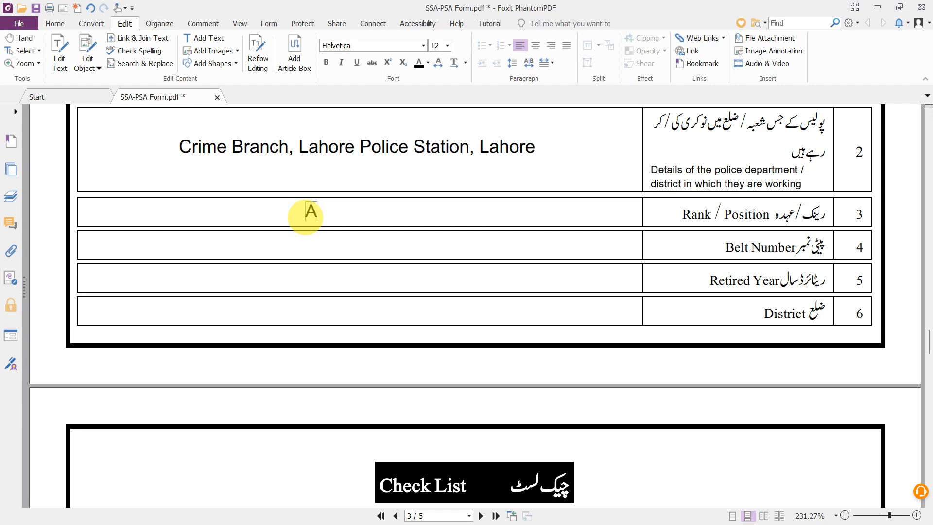
{"action": "scroll", "coordinate": [305, 217], "scroll_direction": "down", "scroll_amount": 1}
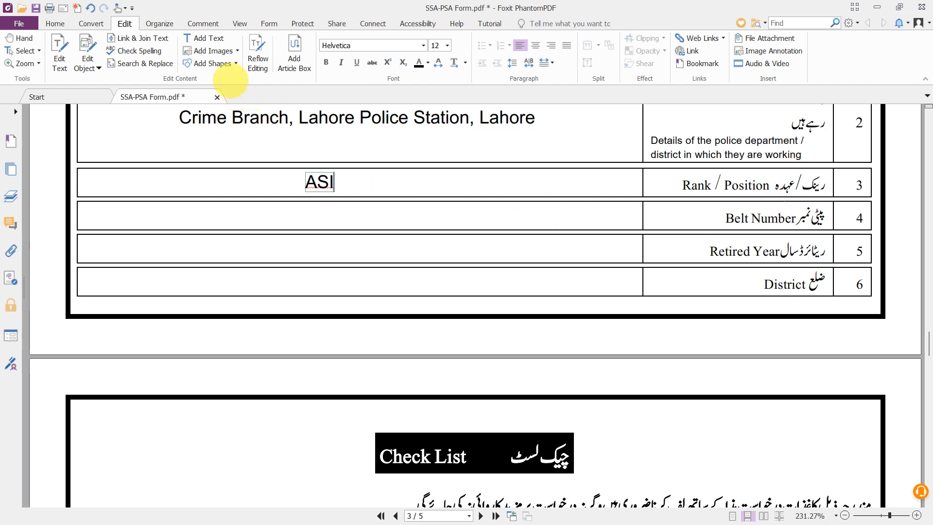
{"action": "left_click", "coordinate": [203, 39]}
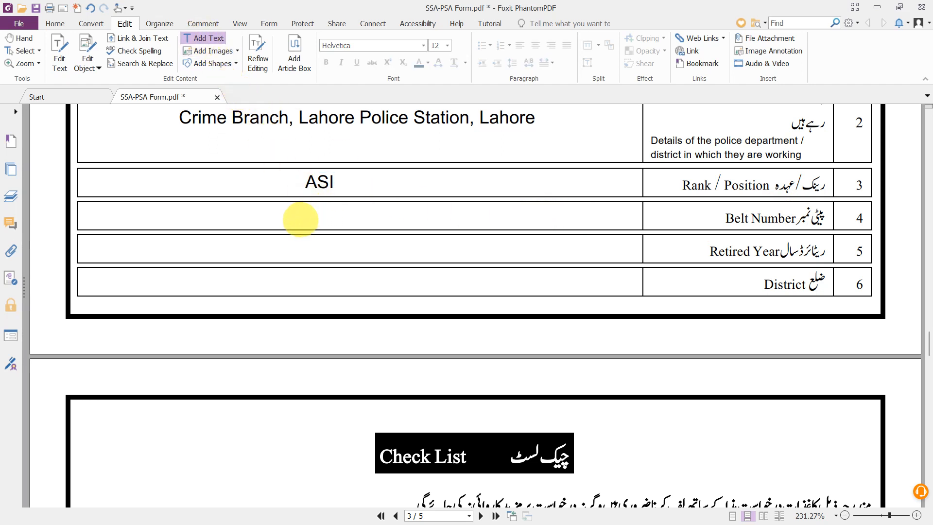
{"action": "left_click", "coordinate": [300, 218]}
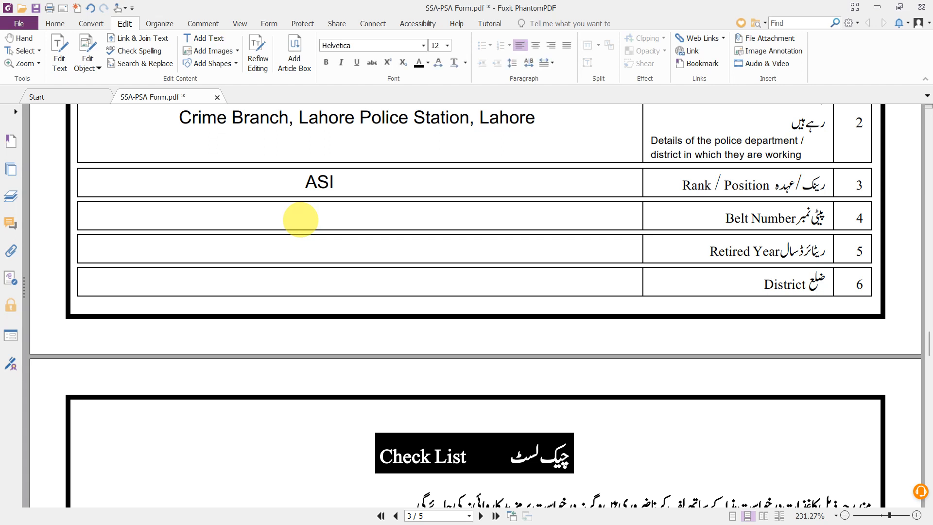
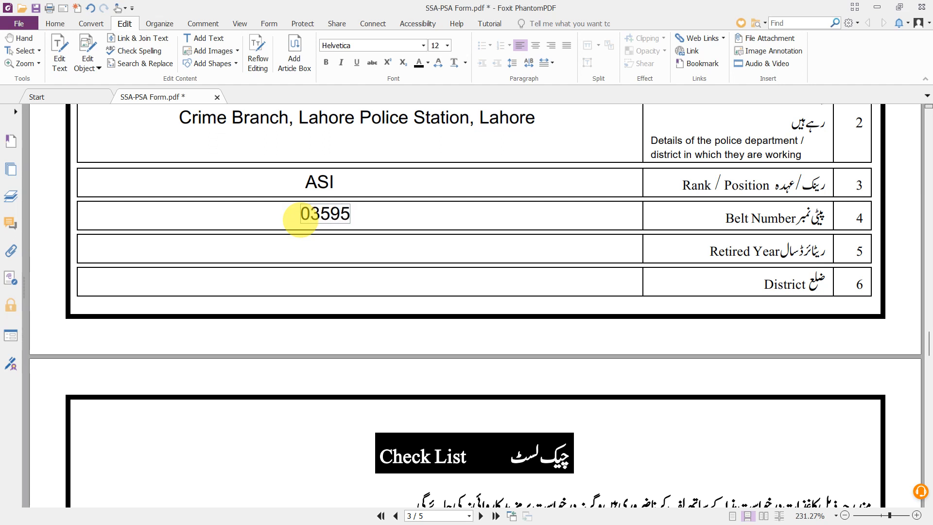
{"action": "scroll", "coordinate": [301, 217], "scroll_direction": "down", "scroll_amount": 1}
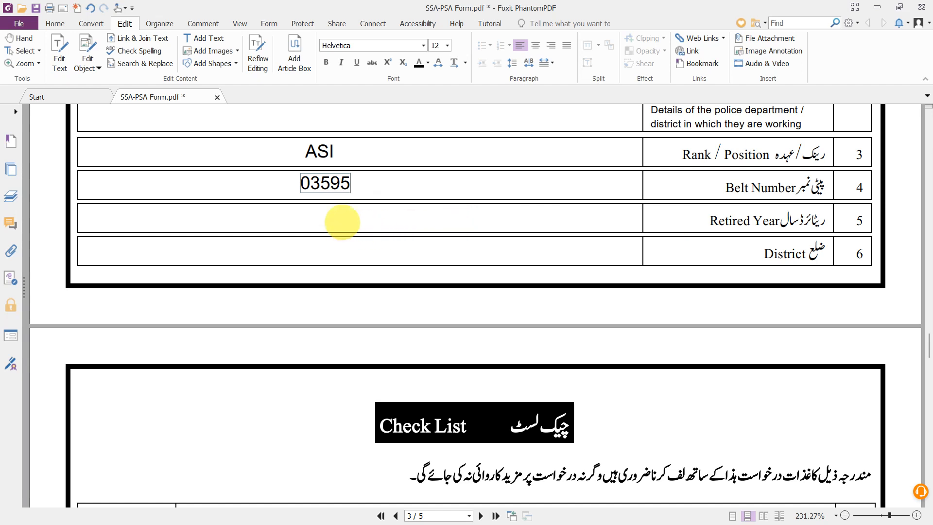
{"action": "left_click", "coordinate": [339, 219]}
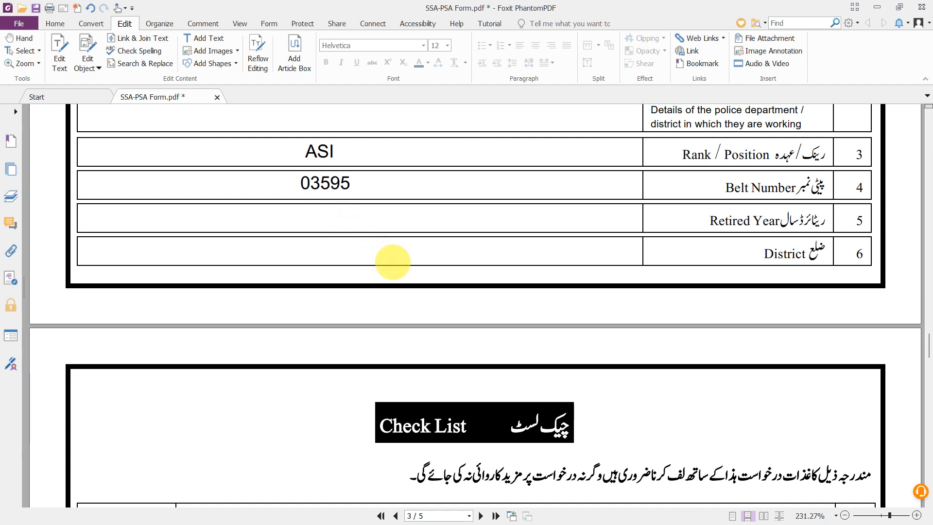
{"action": "scroll", "coordinate": [393, 261], "scroll_direction": "down", "scroll_amount": 1}
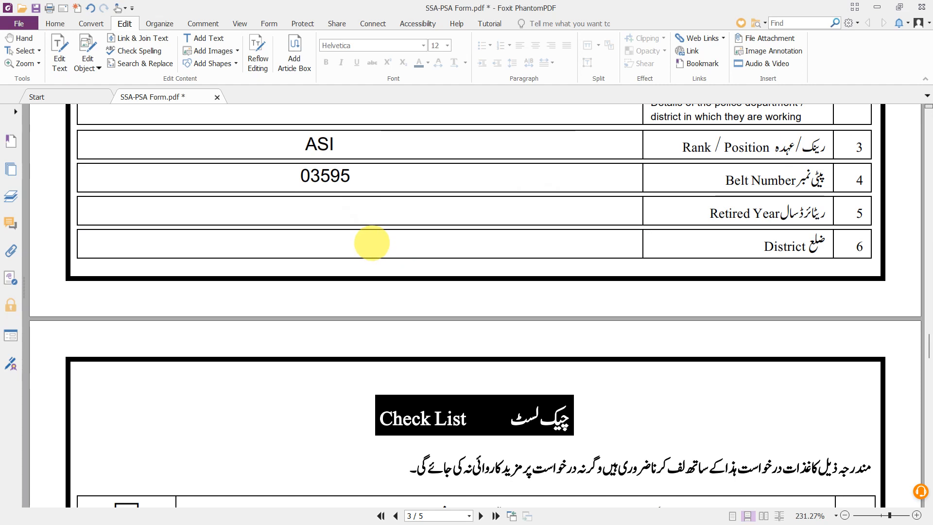
- Enter 'Lahore' in the District row
{"action": "left_click", "coordinate": [204, 38]}
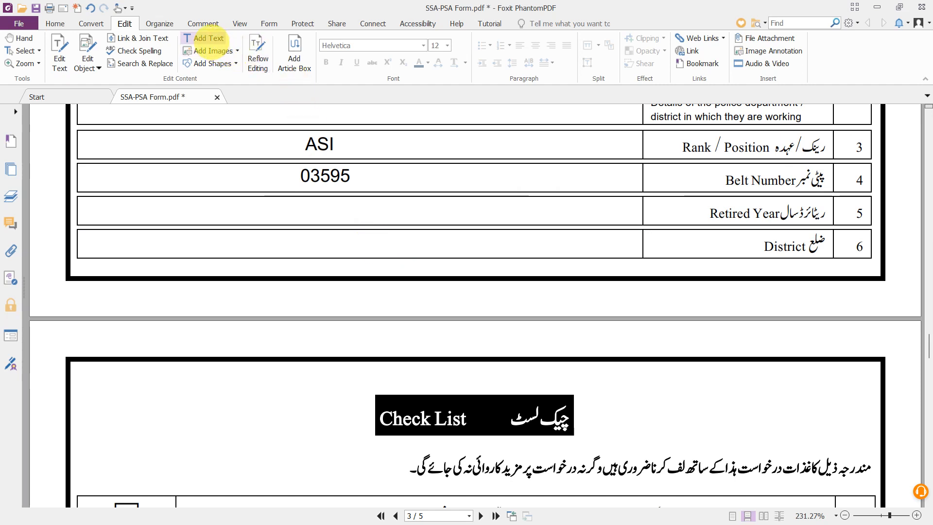
{"action": "left_click", "coordinate": [305, 241]}
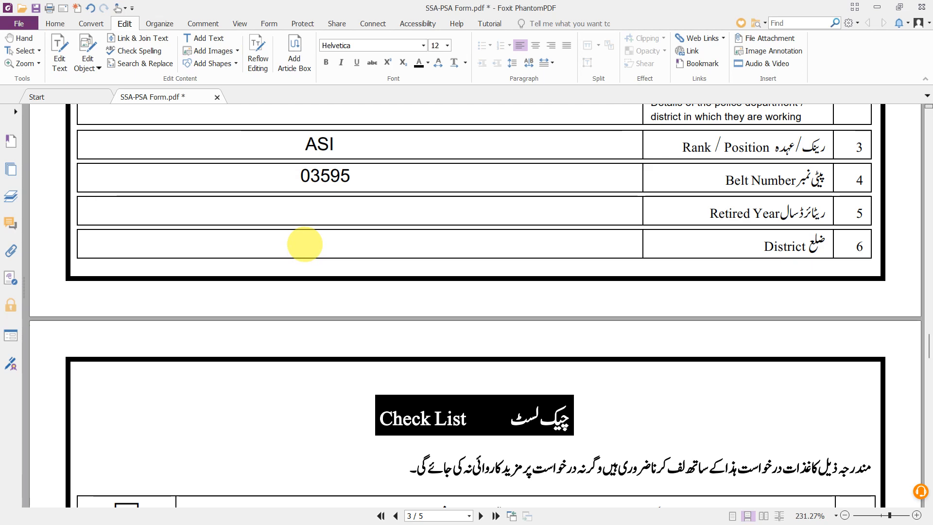
{"action": "type", "text": "Lahore"}
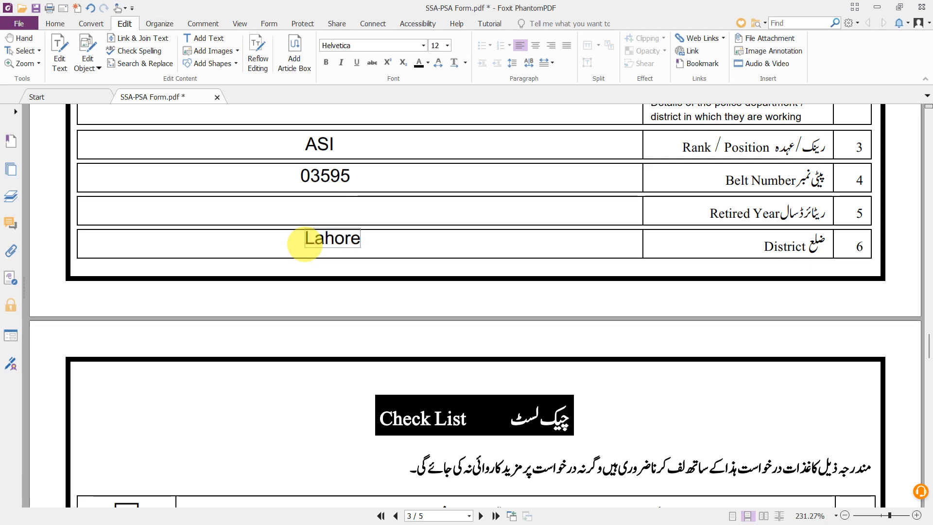
{"action": "scroll", "coordinate": [305, 242], "scroll_direction": "down", "scroll_amount": 5}
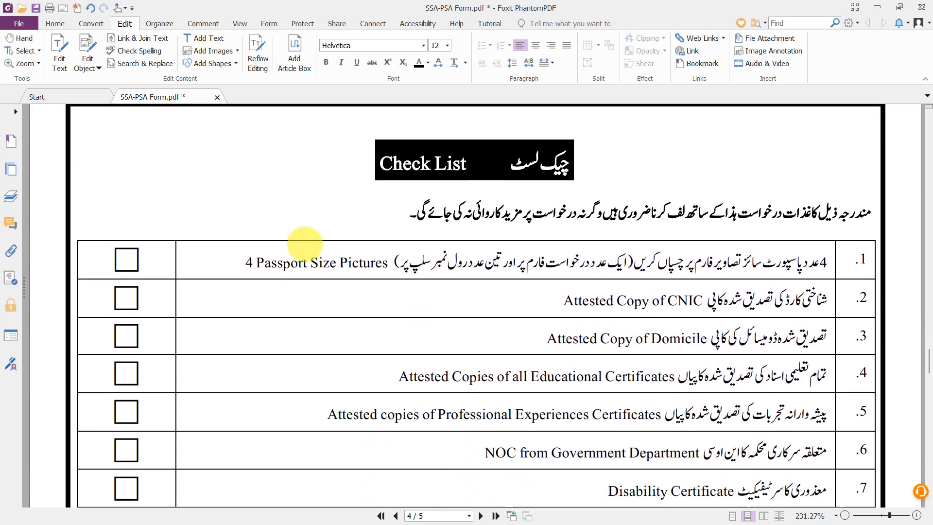
- Scroll through page 5's roll-number slips, then back up to the top of page 4's Check List
{"action": "scroll", "coordinate": [489, 209], "scroll_direction": "down", "scroll_amount": 1}
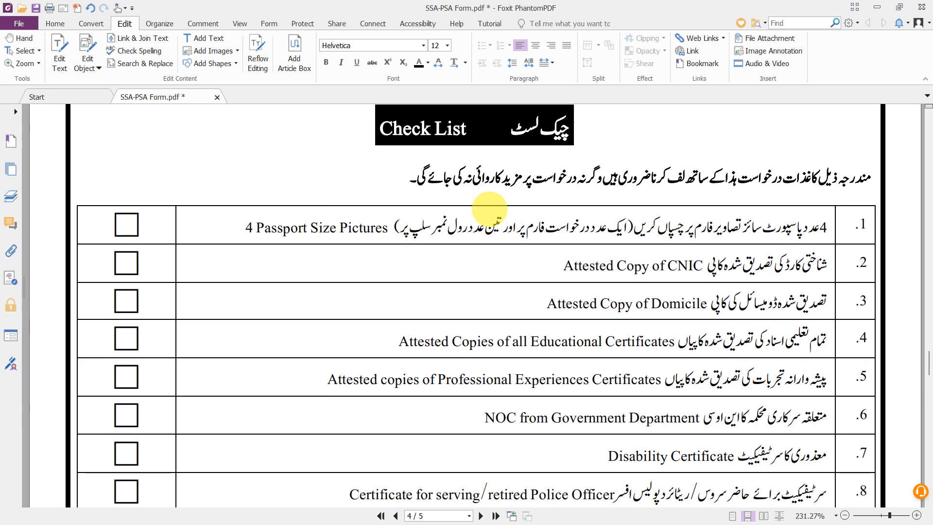
{"action": "scroll", "coordinate": [488, 209], "scroll_direction": "down", "scroll_amount": 1}
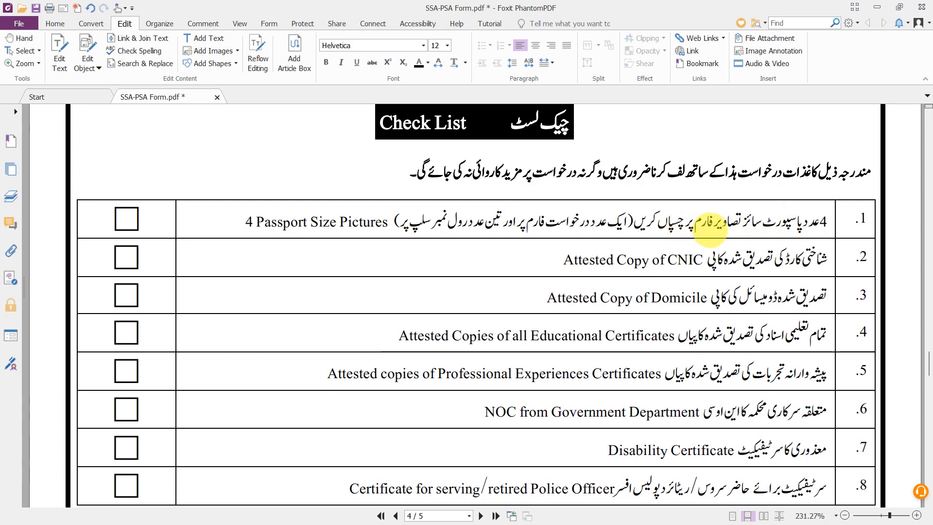
{"action": "scroll", "coordinate": [709, 229], "scroll_direction": "up", "scroll_amount": 20}
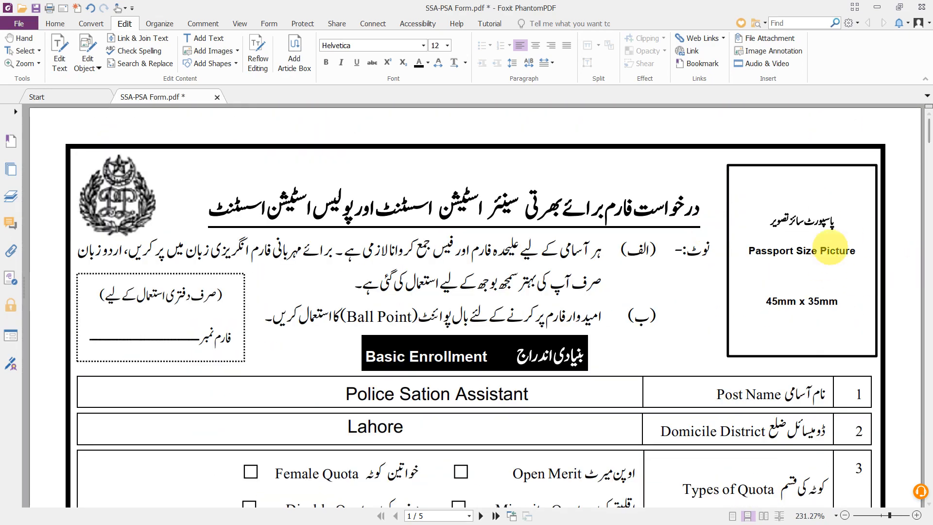
{"action": "scroll", "coordinate": [791, 268], "scroll_direction": "down", "scroll_amount": 15}
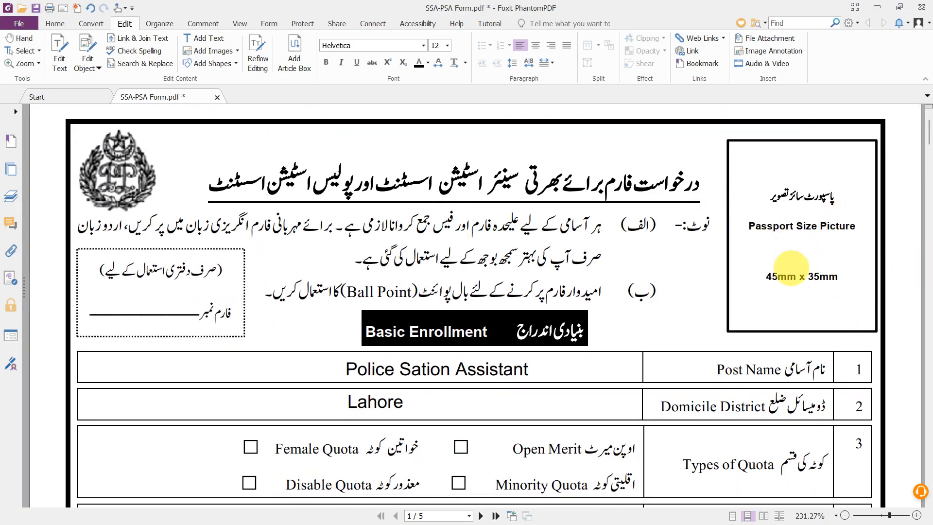
{"action": "scroll", "coordinate": [791, 268], "scroll_direction": "down", "scroll_amount": 20}
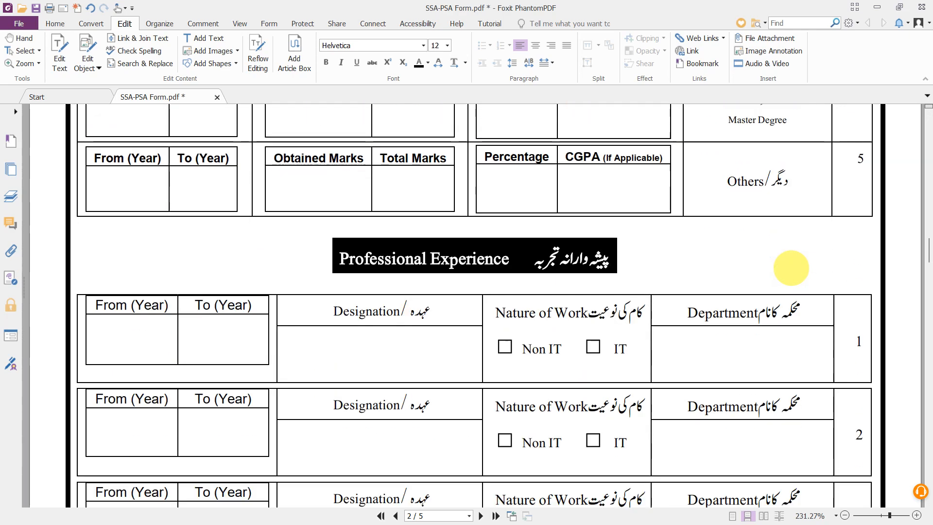
{"action": "scroll", "coordinate": [791, 267], "scroll_direction": "down", "scroll_amount": 3}
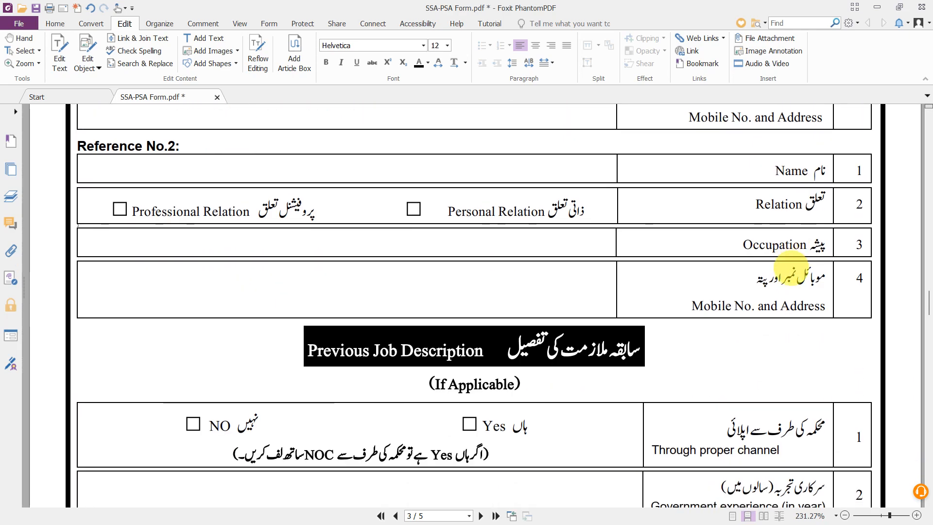
{"action": "scroll", "coordinate": [790, 268], "scroll_direction": "up", "scroll_amount": 6}
{"action": "scroll", "coordinate": [791, 270], "scroll_direction": "down", "scroll_amount": 20}
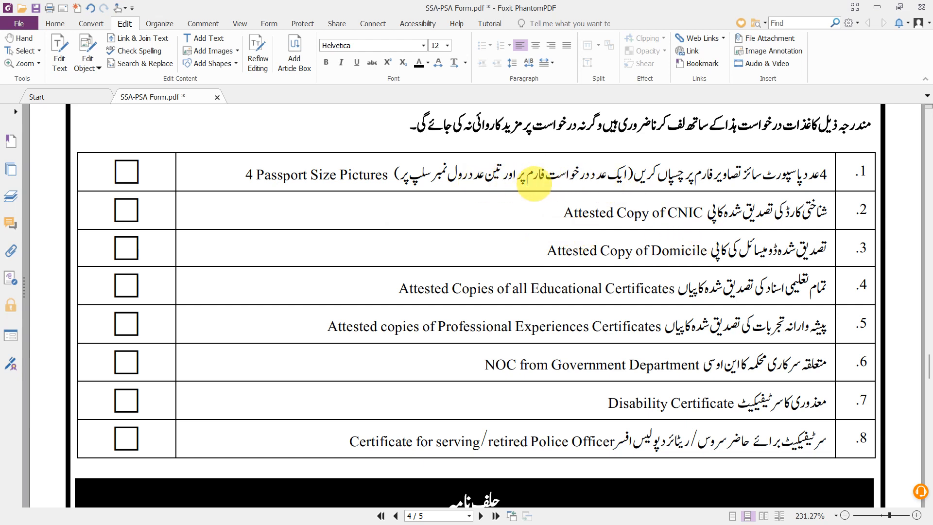
{"action": "scroll", "coordinate": [564, 176], "scroll_direction": "down", "scroll_amount": 1}
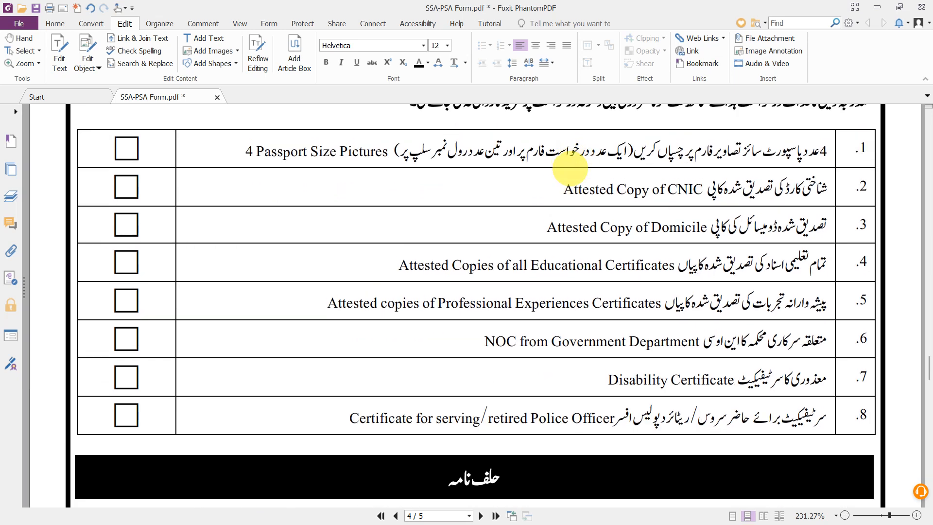
{"action": "scroll", "coordinate": [530, 378], "scroll_direction": "down", "scroll_amount": 5}
{"action": "scroll", "coordinate": [530, 378], "scroll_direction": "down", "scroll_amount": 20}
{"action": "scroll", "coordinate": [529, 377], "scroll_direction": "up", "scroll_amount": 12}
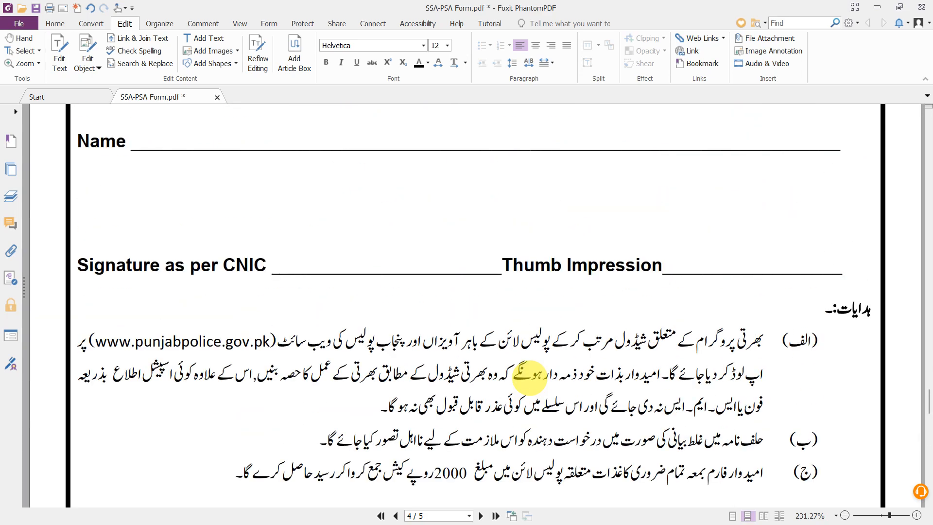
{"action": "scroll", "coordinate": [530, 378], "scroll_direction": "up", "scroll_amount": 8}
{"action": "scroll", "coordinate": [531, 379], "scroll_direction": "down", "scroll_amount": 20}
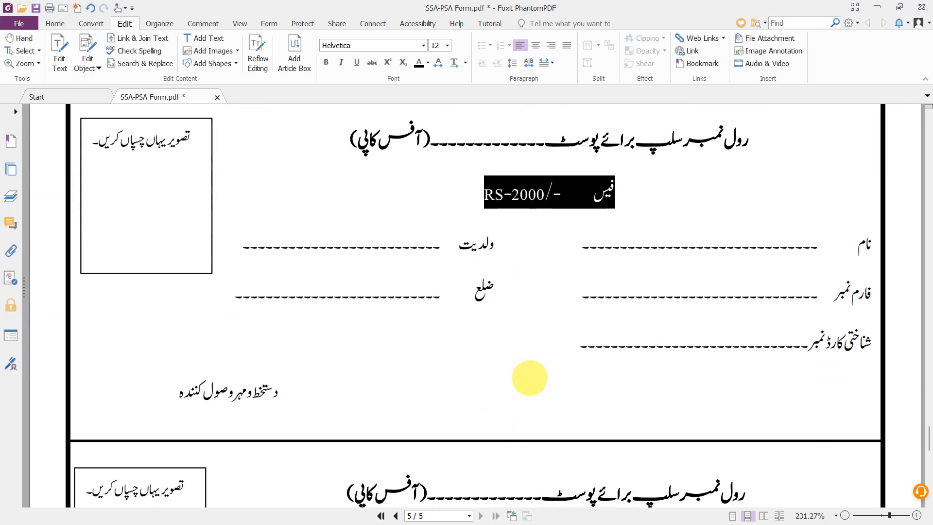
{"action": "scroll", "coordinate": [183, 267], "scroll_direction": "down", "scroll_amount": 13}
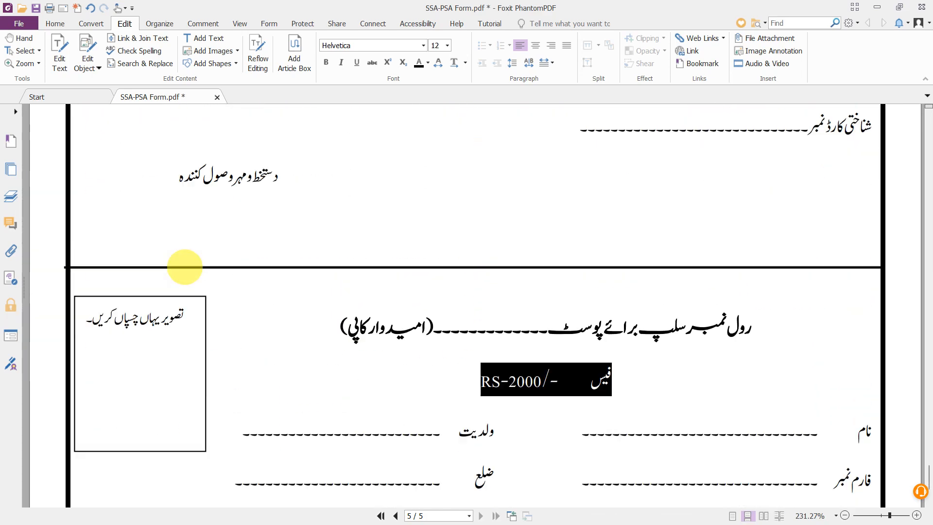
{"action": "scroll", "coordinate": [183, 267], "scroll_direction": "down", "scroll_amount": 11}
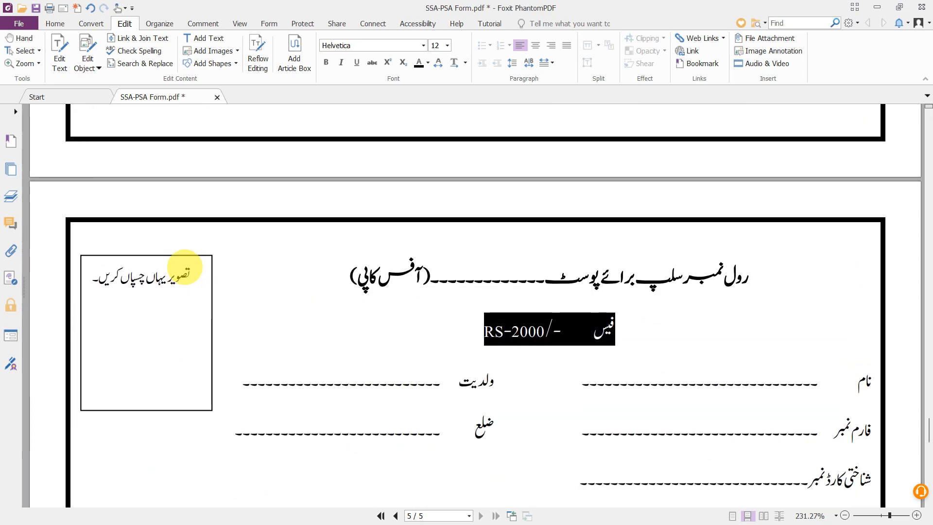
{"action": "scroll", "coordinate": [168, 311], "scroll_direction": "up", "scroll_amount": 20}
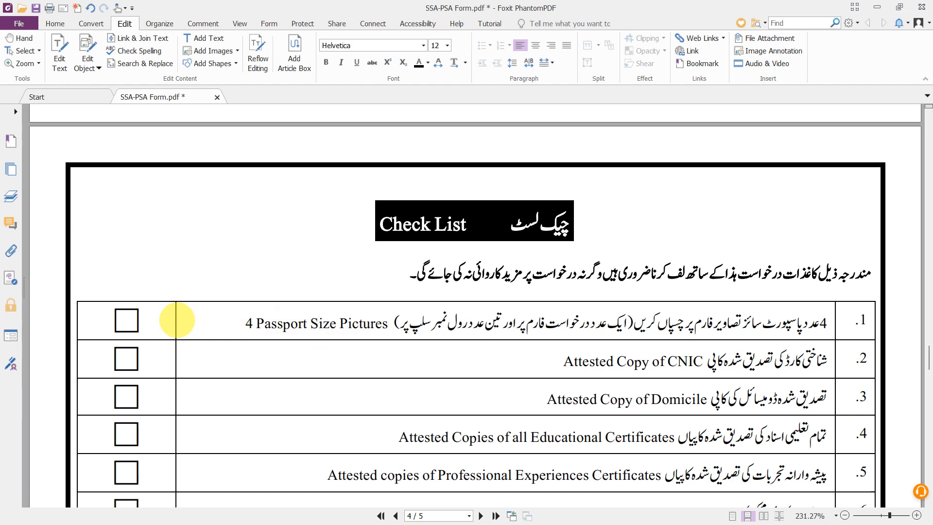
- Scroll down the eight Check List items until the حلف نامہ affidavit banner and text appear
{"action": "scroll", "coordinate": [176, 318], "scroll_direction": "down", "scroll_amount": 1}
{"action": "scroll", "coordinate": [546, 359], "scroll_direction": "down", "scroll_amount": 3}
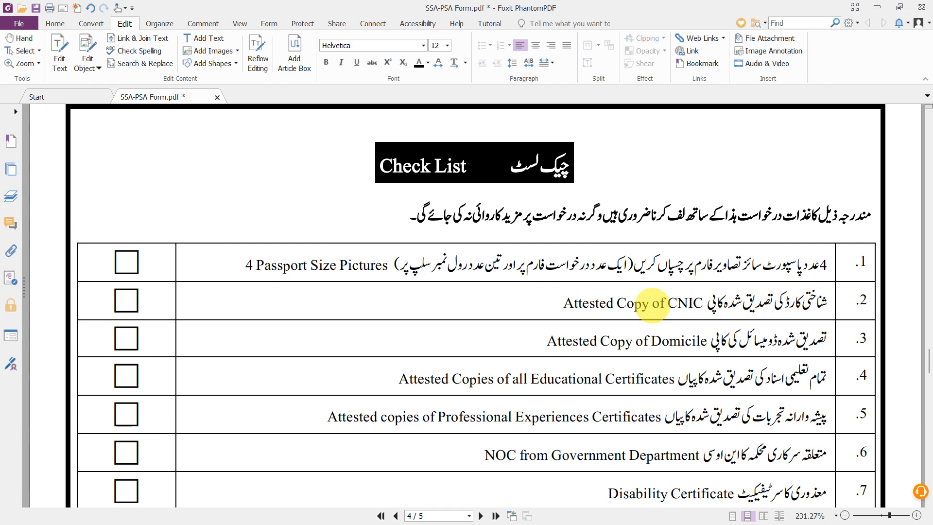
{"action": "scroll", "coordinate": [641, 314], "scroll_direction": "down", "scroll_amount": 2}
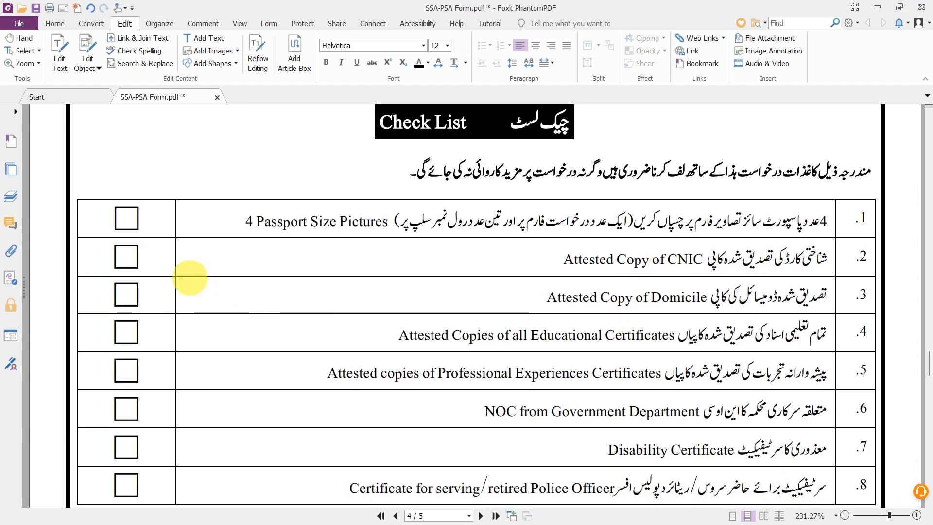
{"action": "scroll", "coordinate": [421, 296], "scroll_direction": "down", "scroll_amount": 2}
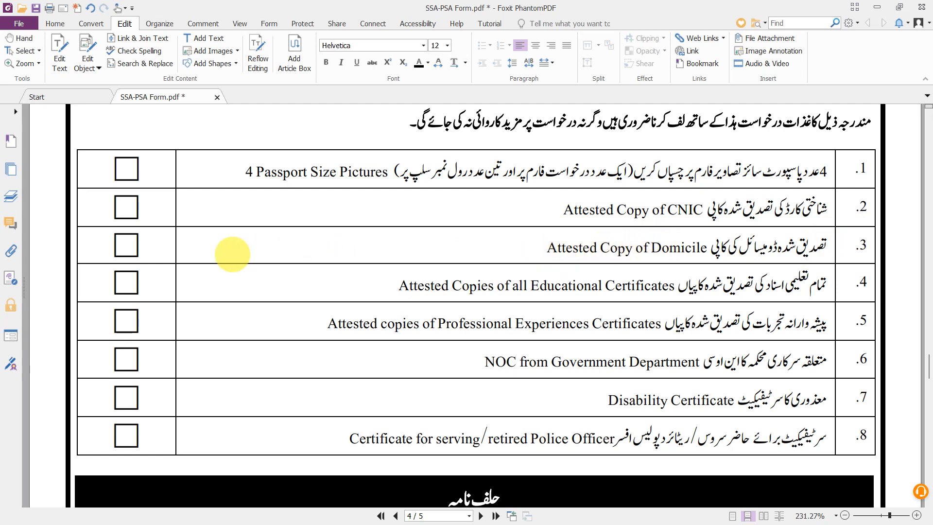
{"action": "scroll", "coordinate": [232, 254], "scroll_direction": "down", "scroll_amount": 1}
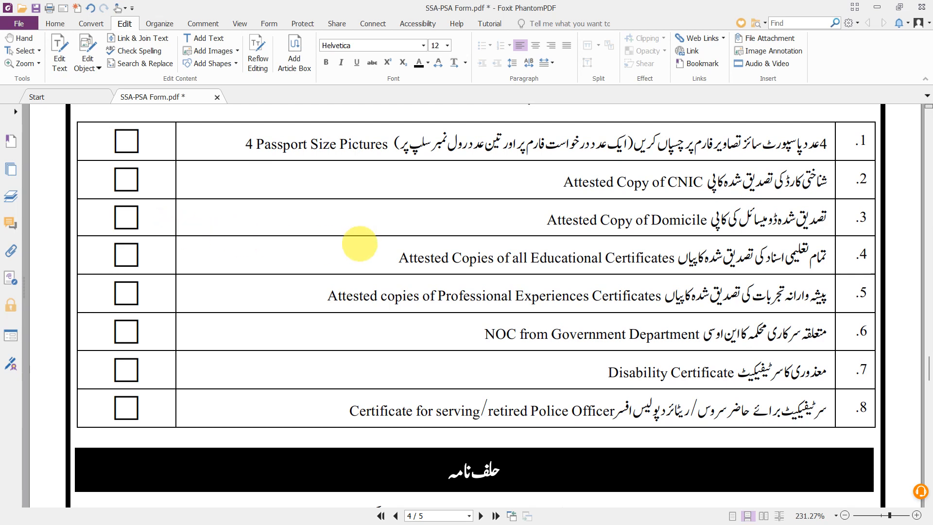
{"action": "scroll", "coordinate": [360, 243], "scroll_direction": "down", "scroll_amount": 1}
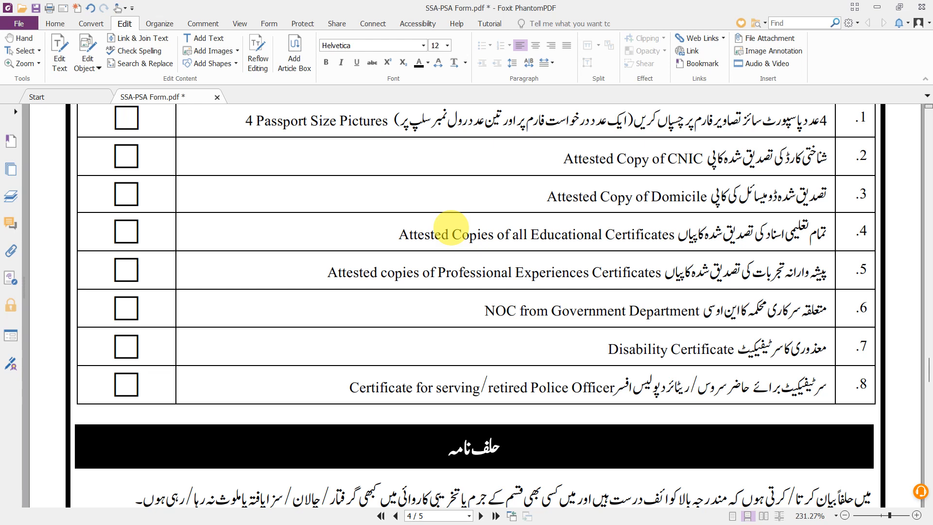
{"action": "scroll", "coordinate": [484, 284], "scroll_direction": "down", "scroll_amount": 1}
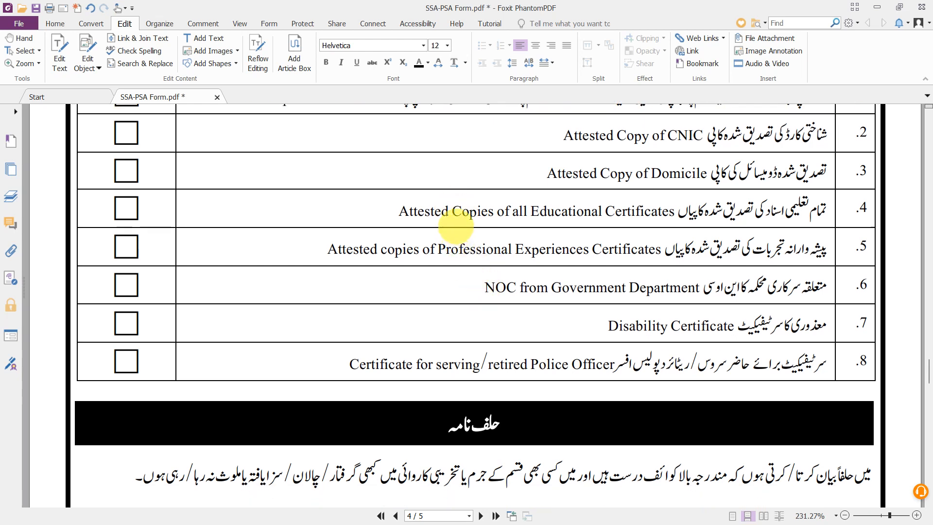
{"action": "scroll", "coordinate": [455, 226], "scroll_direction": "down", "scroll_amount": 3}
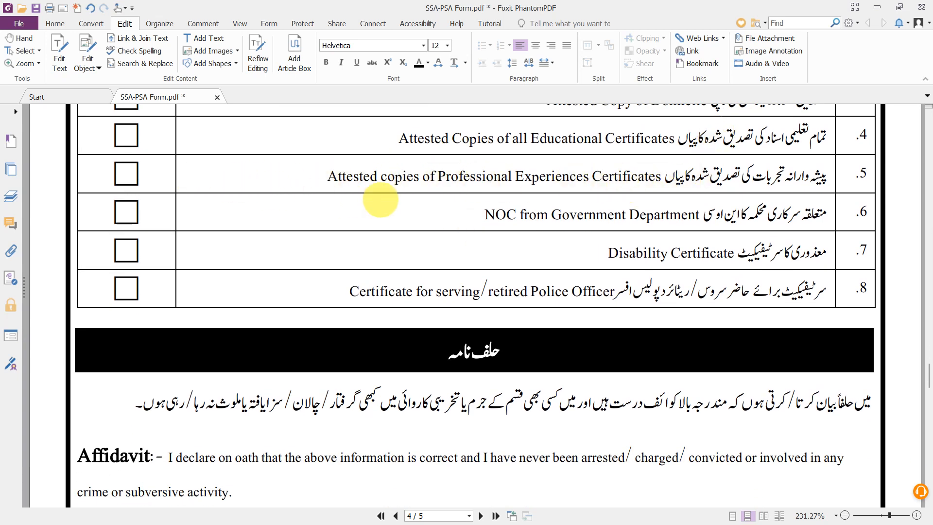
{"action": "scroll", "coordinate": [380, 200], "scroll_direction": "down", "scroll_amount": 1}
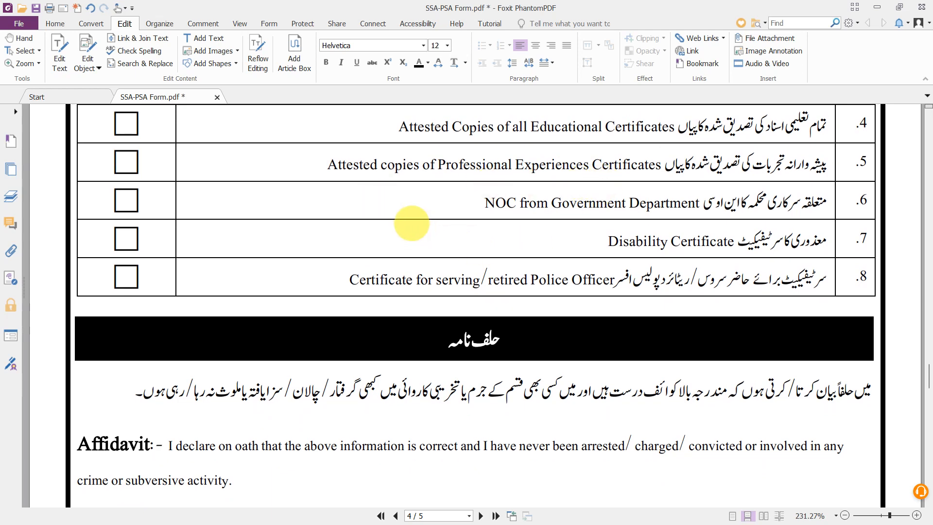
{"action": "scroll", "coordinate": [412, 223], "scroll_direction": "down", "scroll_amount": 1}
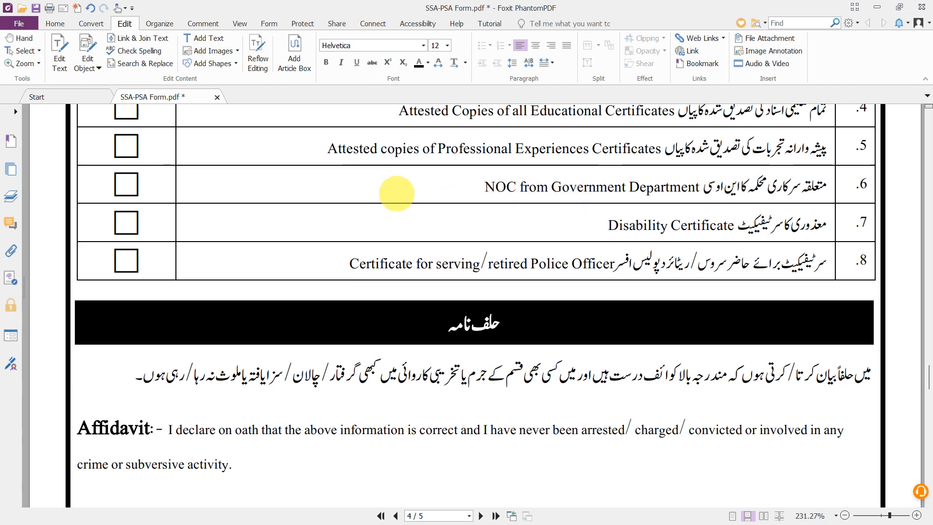
{"action": "scroll", "coordinate": [440, 209], "scroll_direction": "down", "scroll_amount": 1}
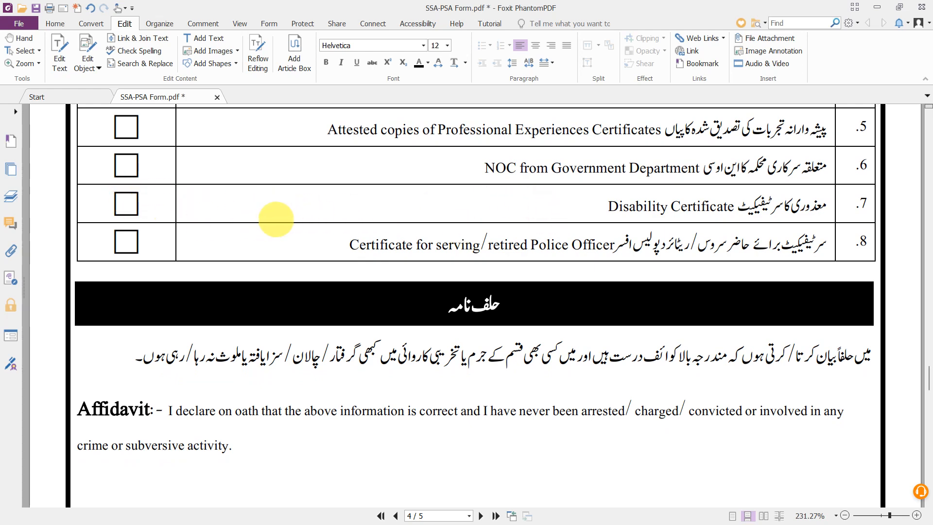
{"action": "scroll", "coordinate": [184, 208], "scroll_direction": "up", "scroll_amount": 1}
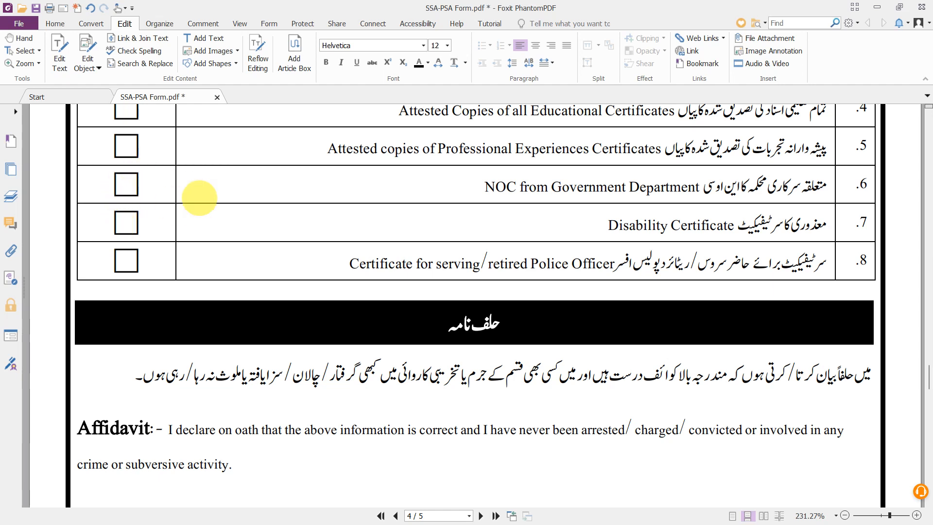
{"action": "scroll", "coordinate": [236, 211], "scroll_direction": "down", "scroll_amount": 3}
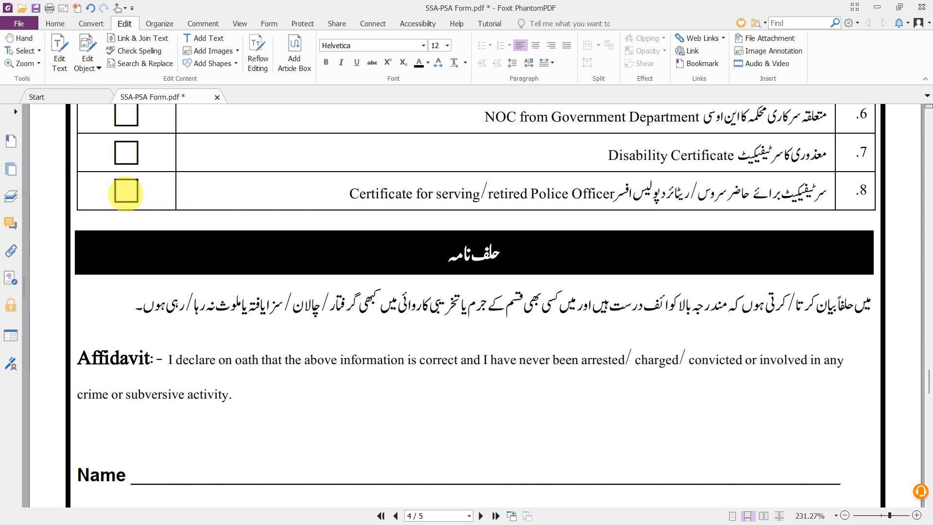
{"action": "scroll", "coordinate": [126, 191], "scroll_direction": "down", "scroll_amount": 1}
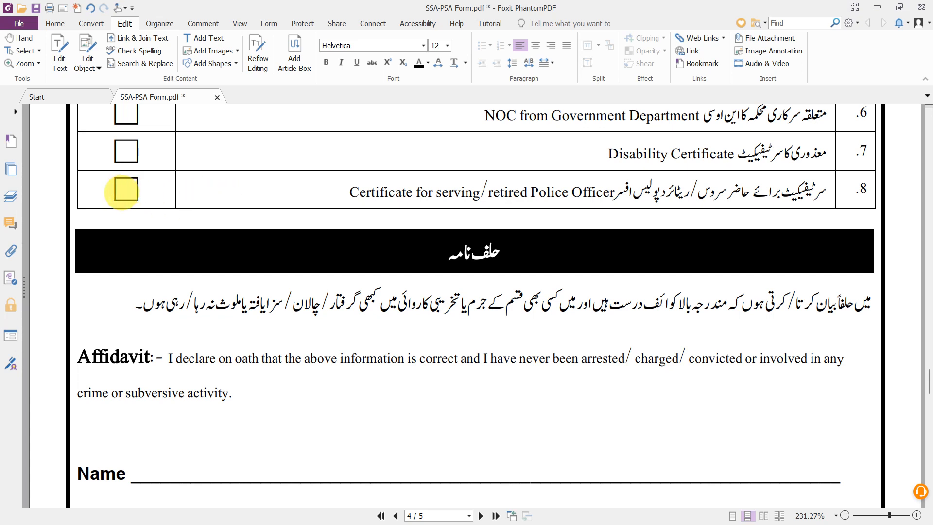
{"action": "scroll", "coordinate": [122, 191], "scroll_direction": "down", "scroll_amount": 4}
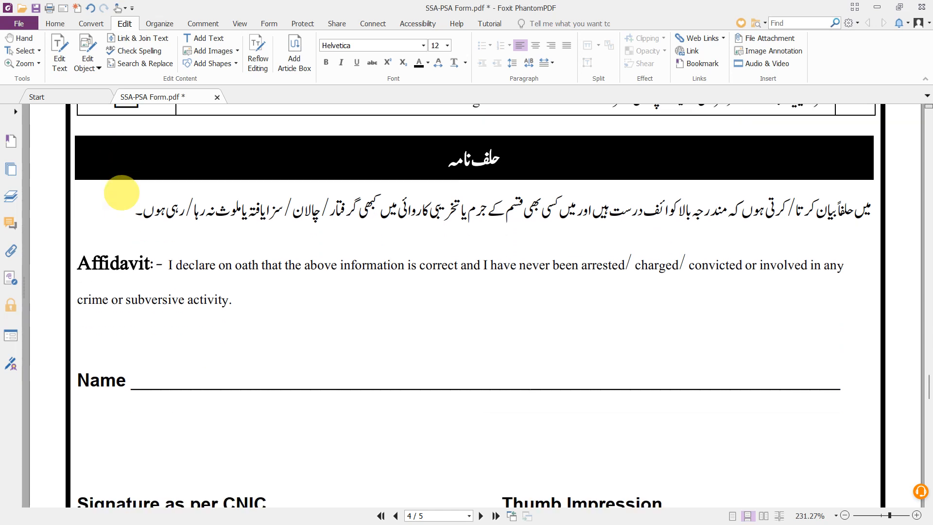
- Scroll past the Affidavit paragraph and Name line to the Signature as per CNIC line and instructions الف, ب, ج
{"action": "scroll", "coordinate": [121, 192], "scroll_direction": "down", "scroll_amount": 1}
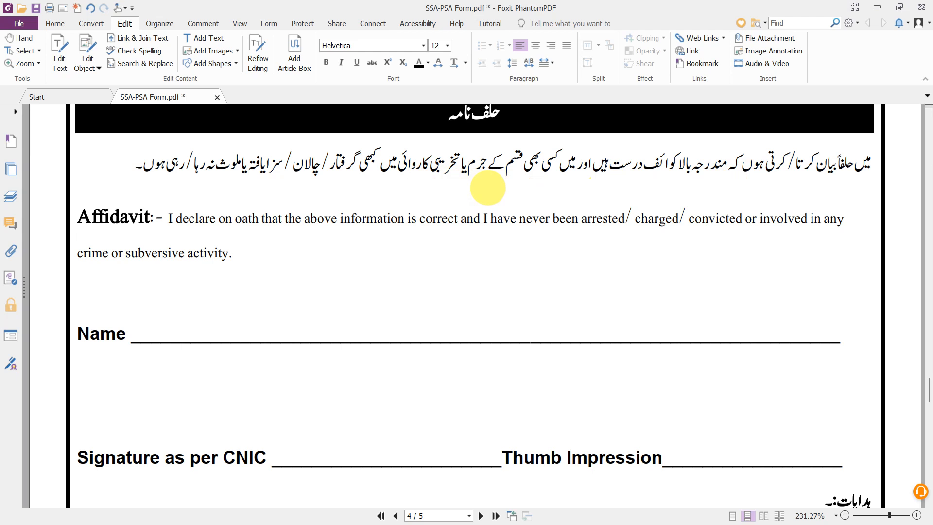
{"action": "scroll", "coordinate": [456, 235], "scroll_direction": "down", "scroll_amount": 1}
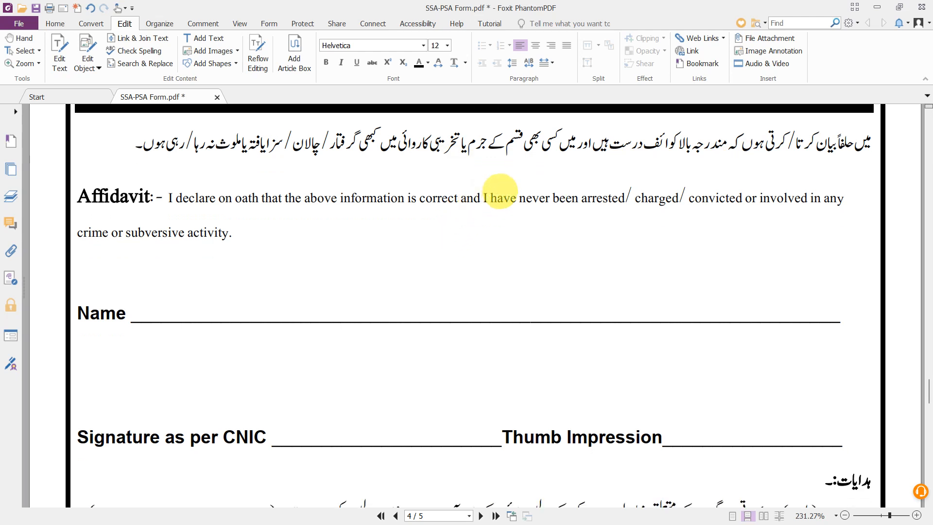
{"action": "scroll", "coordinate": [500, 191], "scroll_direction": "down", "scroll_amount": 1}
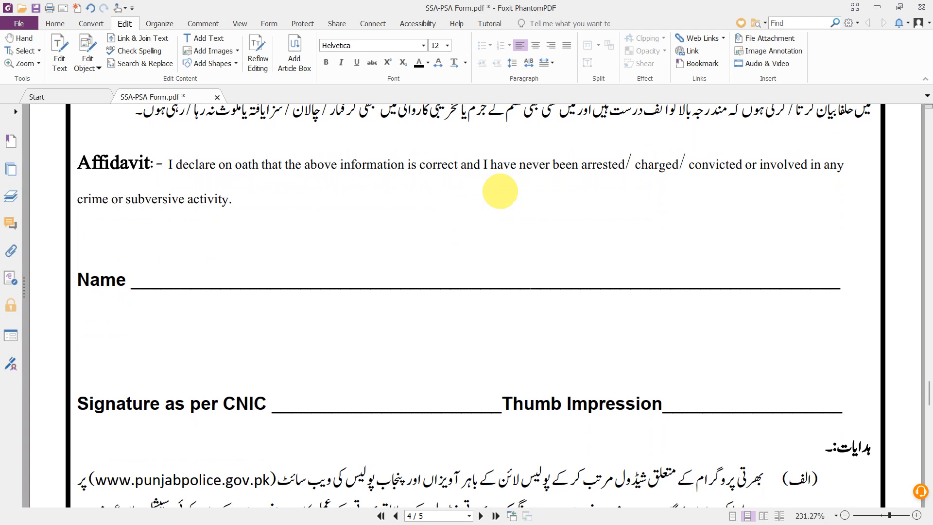
{"action": "scroll", "coordinate": [433, 194], "scroll_direction": "up", "scroll_amount": 1}
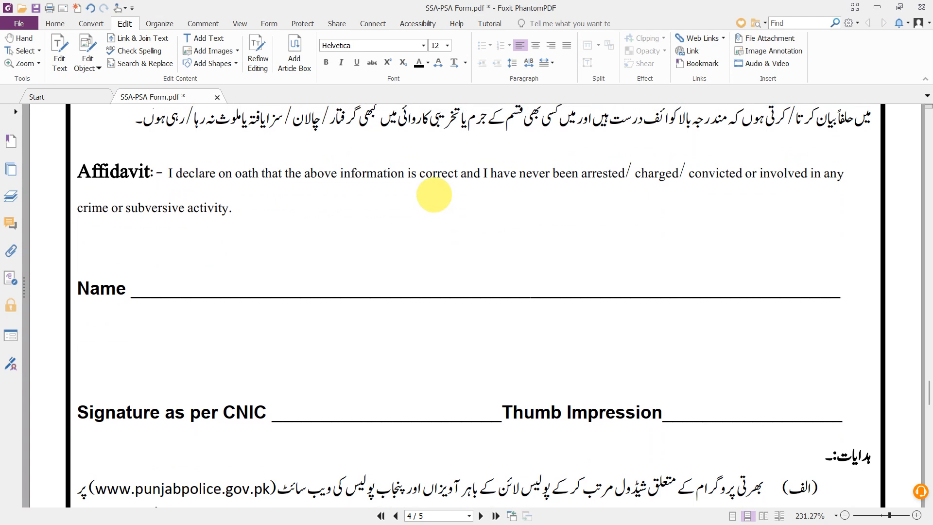
{"action": "scroll", "coordinate": [331, 190], "scroll_direction": "down", "scroll_amount": 1}
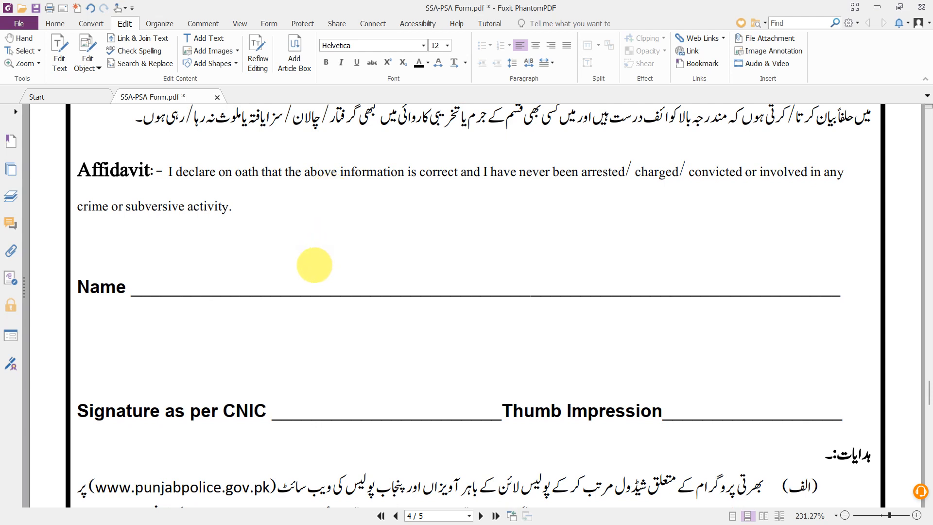
{"action": "scroll", "coordinate": [315, 264], "scroll_direction": "down", "scroll_amount": 1}
{"action": "scroll", "coordinate": [314, 264], "scroll_direction": "down", "scroll_amount": 1}
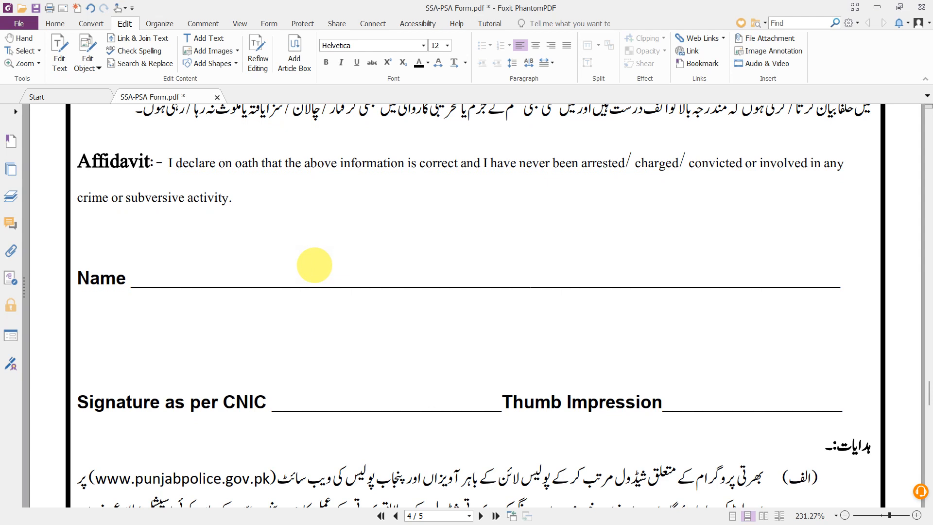
{"action": "scroll", "coordinate": [315, 265], "scroll_direction": "down", "scroll_amount": 1}
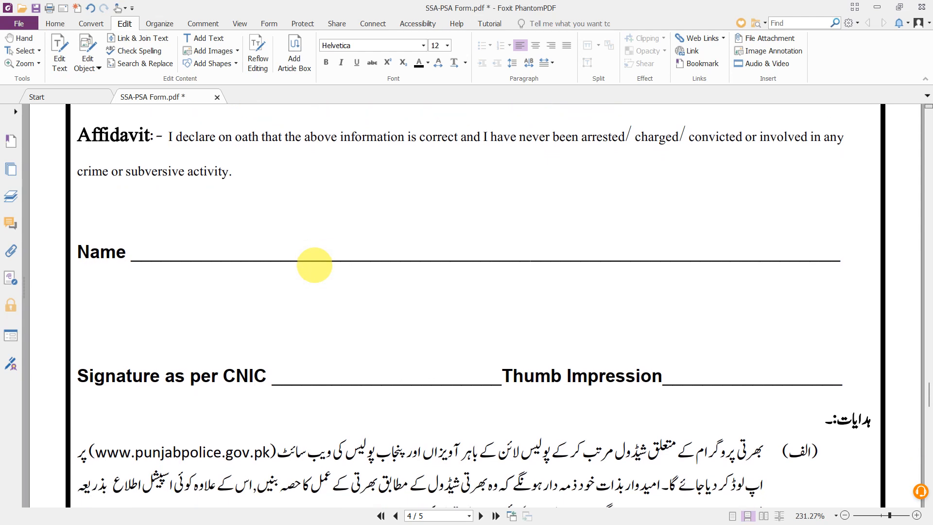
{"action": "scroll", "coordinate": [314, 265], "scroll_direction": "down", "scroll_amount": 1}
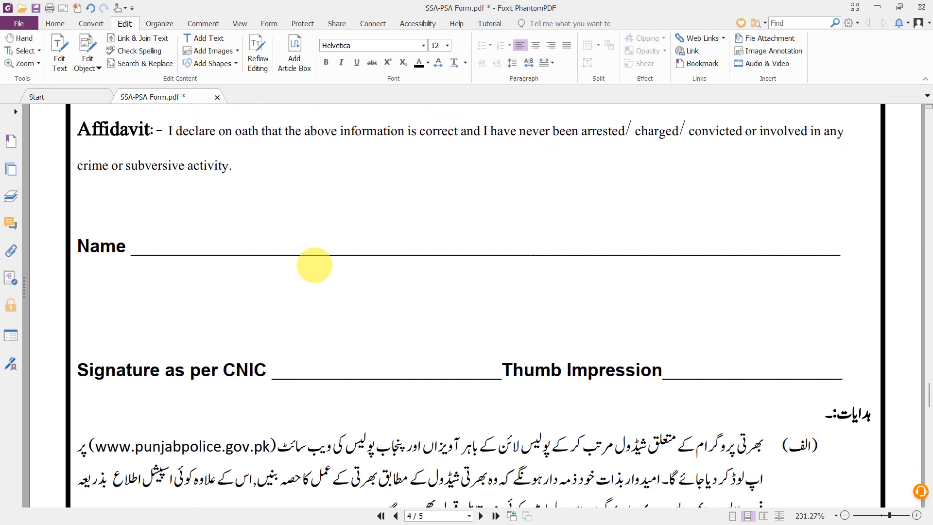
{"action": "scroll", "coordinate": [314, 265], "scroll_direction": "up", "scroll_amount": 1}
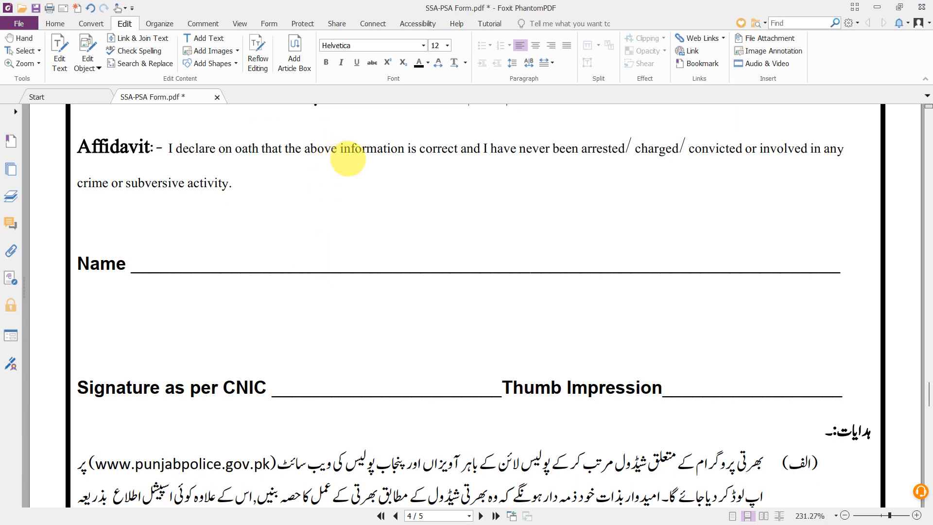
{"action": "scroll", "coordinate": [348, 159], "scroll_direction": "down", "scroll_amount": 2}
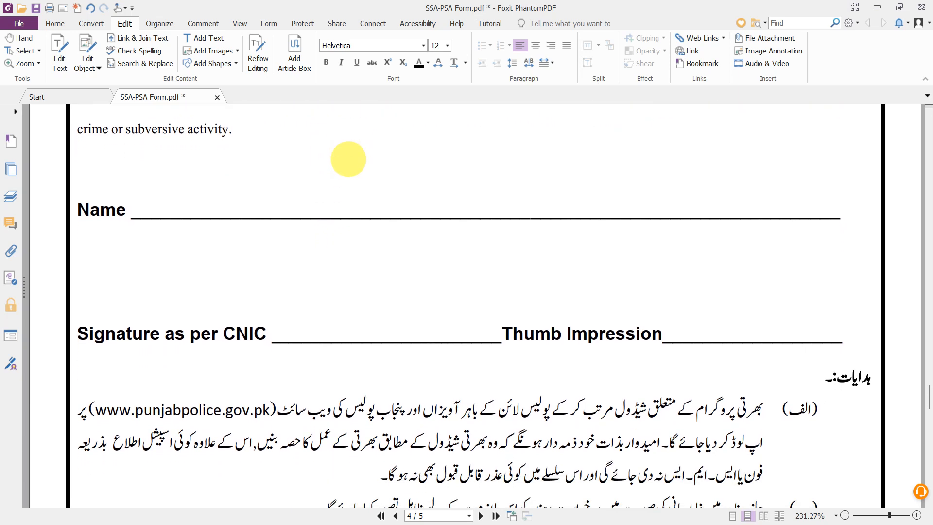
{"action": "scroll", "coordinate": [348, 159], "scroll_direction": "up", "scroll_amount": 1}
{"action": "scroll", "coordinate": [348, 159], "scroll_direction": "down", "scroll_amount": 3}
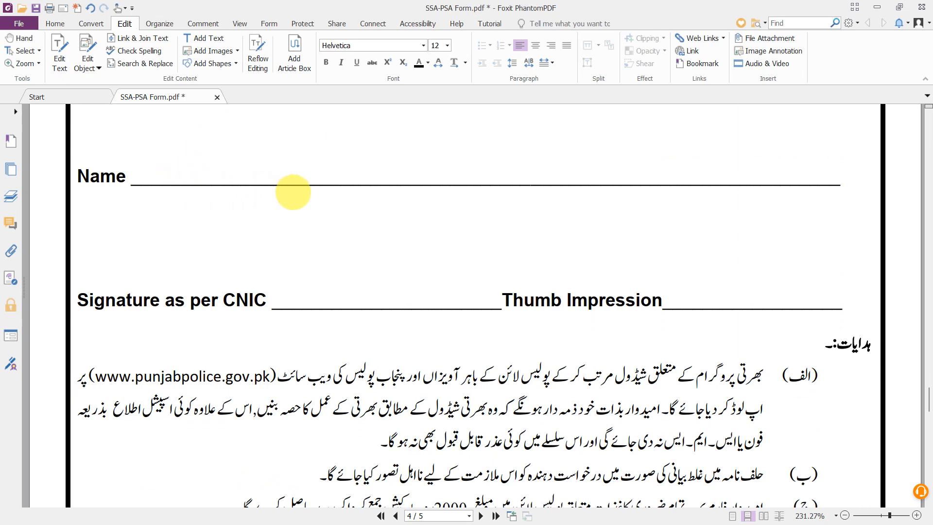
{"action": "scroll", "coordinate": [293, 192], "scroll_direction": "down", "scroll_amount": 6}
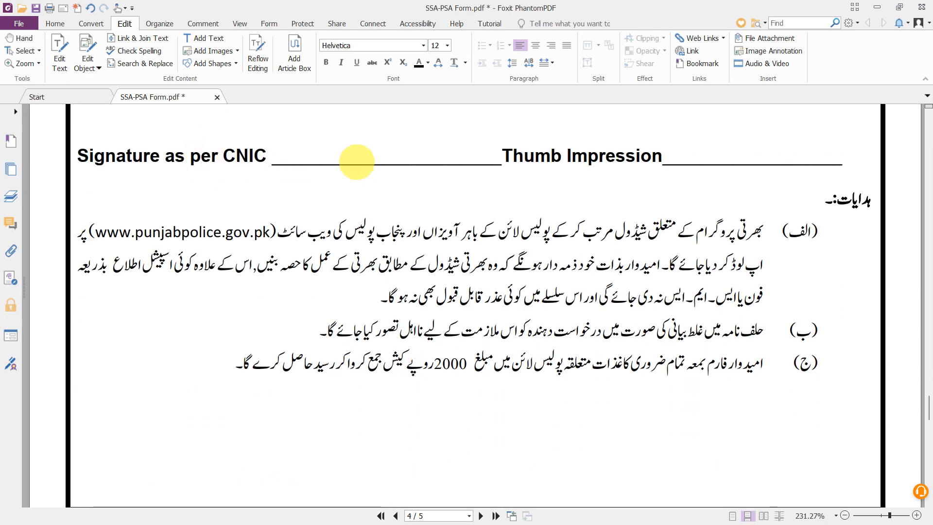